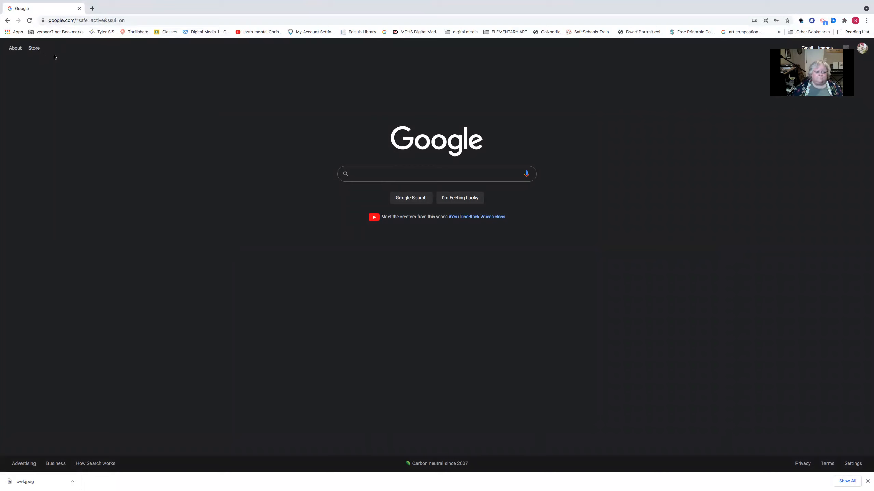
Open photopea.com in the browser and dismiss the downloads bar
click(134, 19)
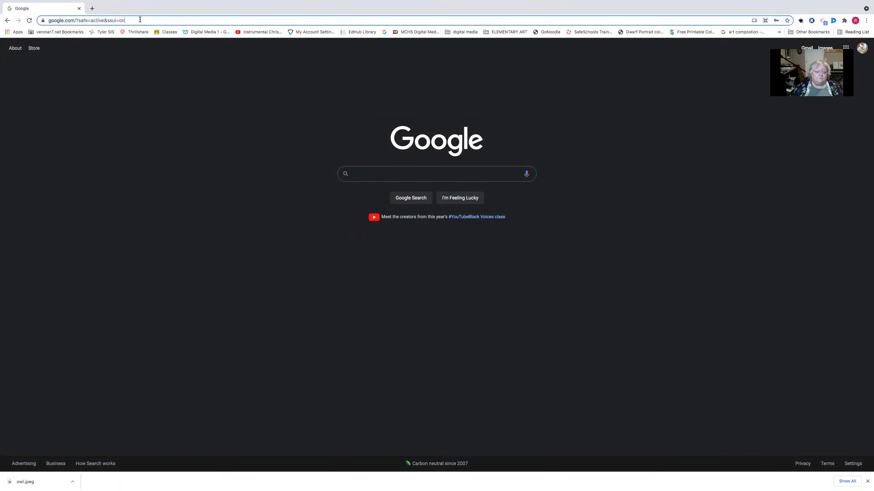
text(pho)
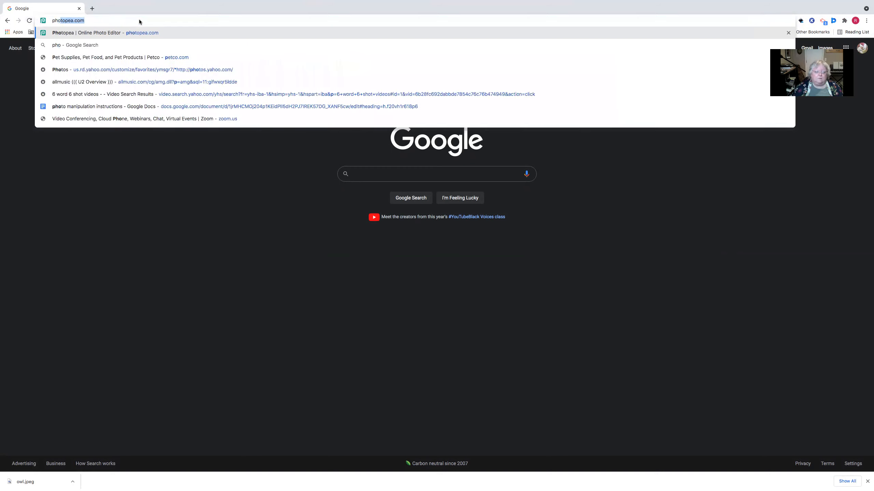
text(topea.com)
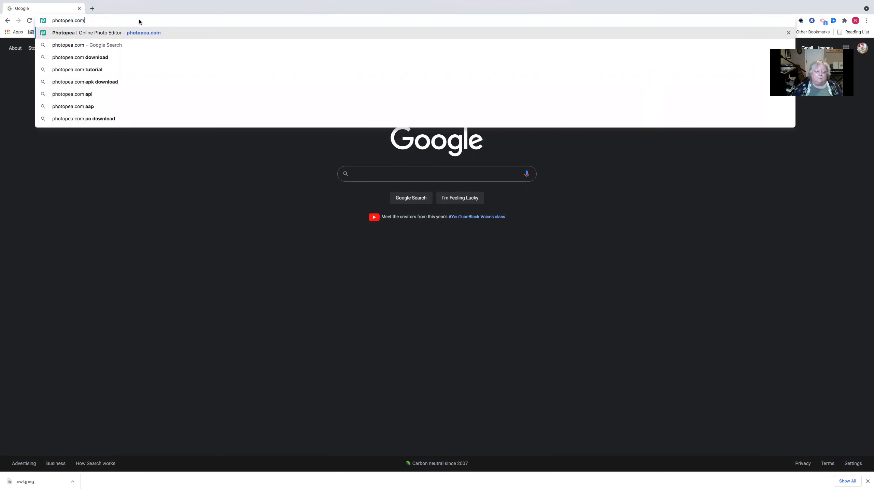
key(Return)
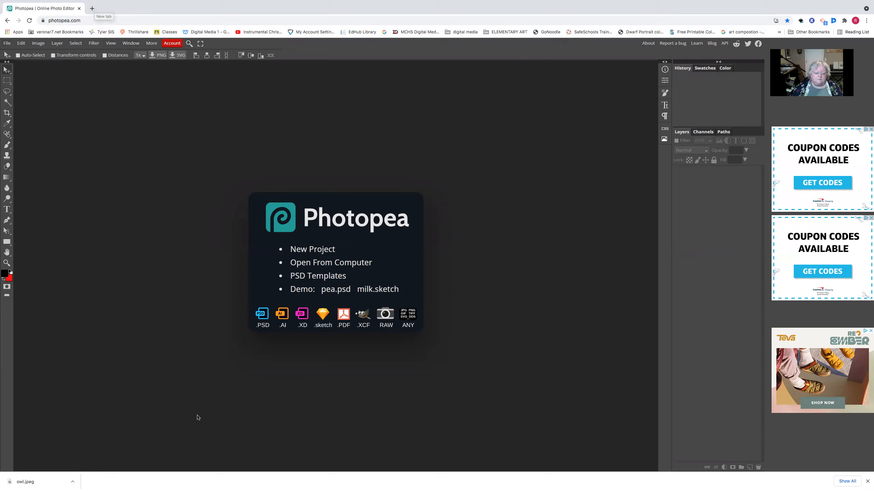
mouse_move(608, 486)
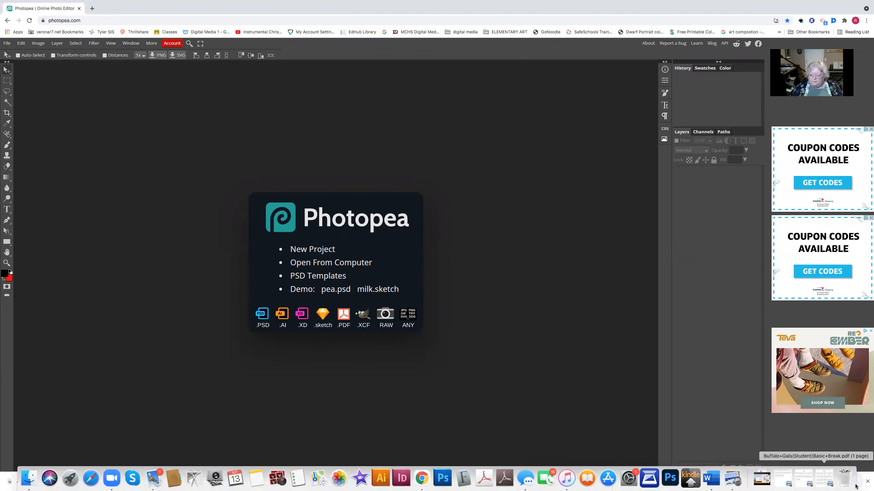
click(867, 483)
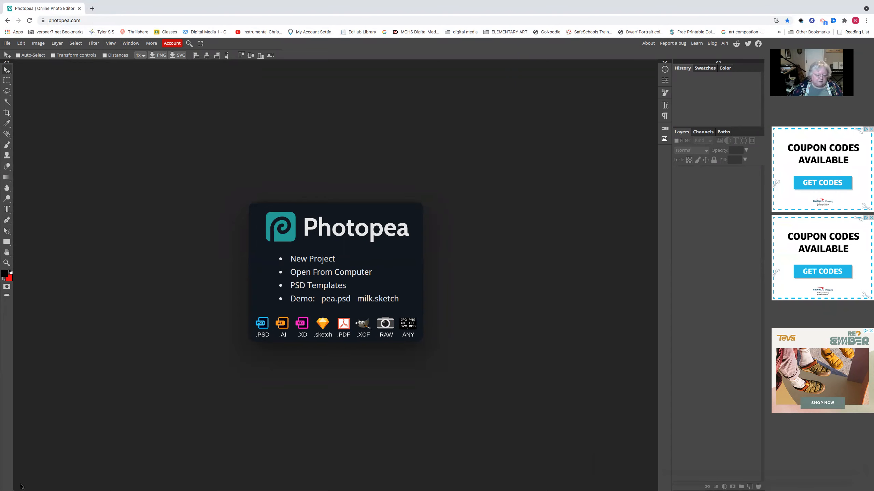
Switch to Finder and open warhol_tutorial.pdf from the ANDY WARHOL PROJECT folder
click(37, 477)
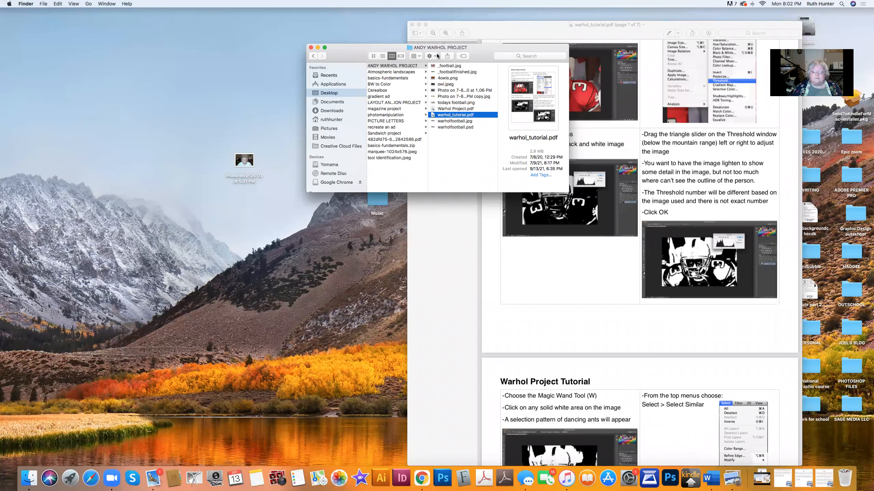
click(466, 91)
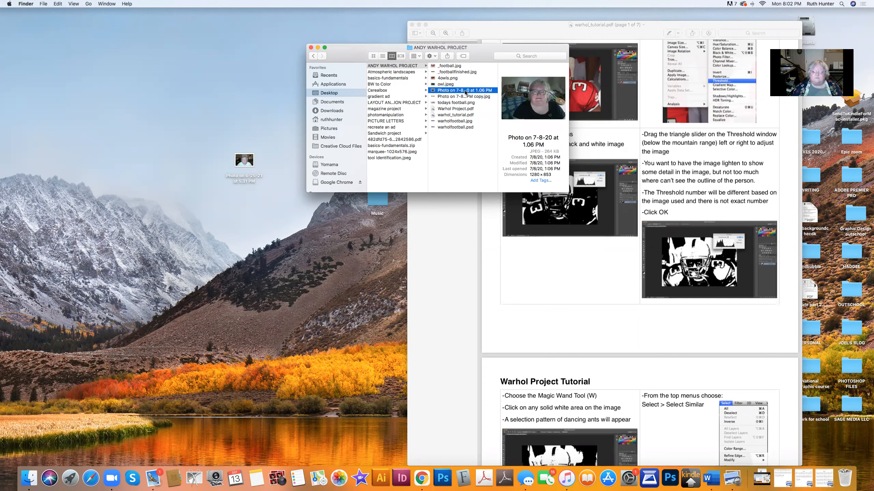
click(463, 110)
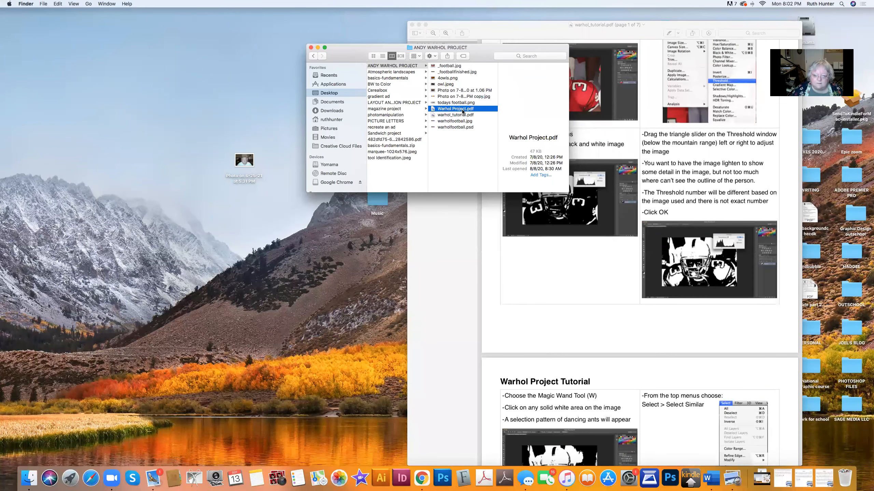
click(461, 116)
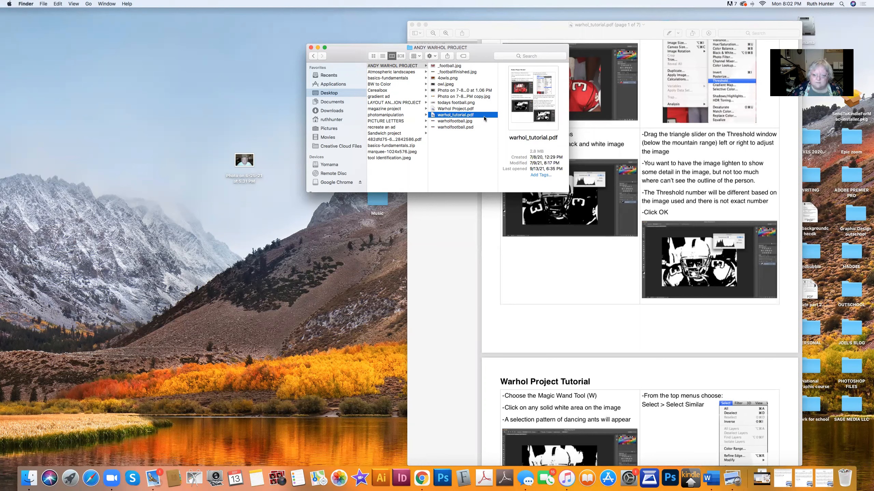
double_click(453, 116)
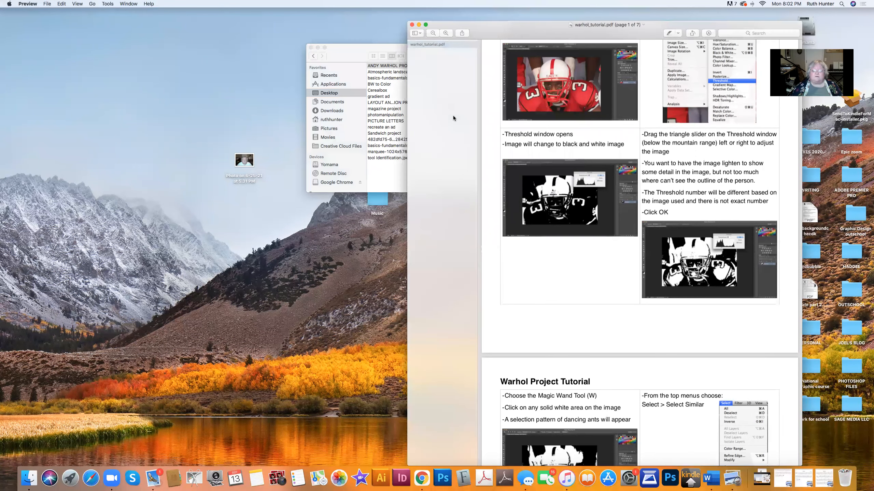
Arrange the tutorial PDF and the Photopea browser window side by side and show the tutorial's first-page instructions
drag(638, 34, 755, 23)
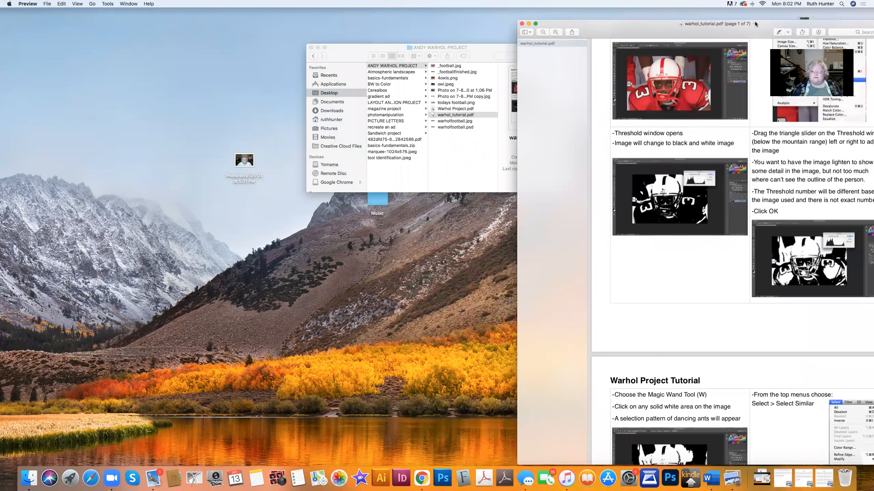
drag(688, 31, 688, 40)
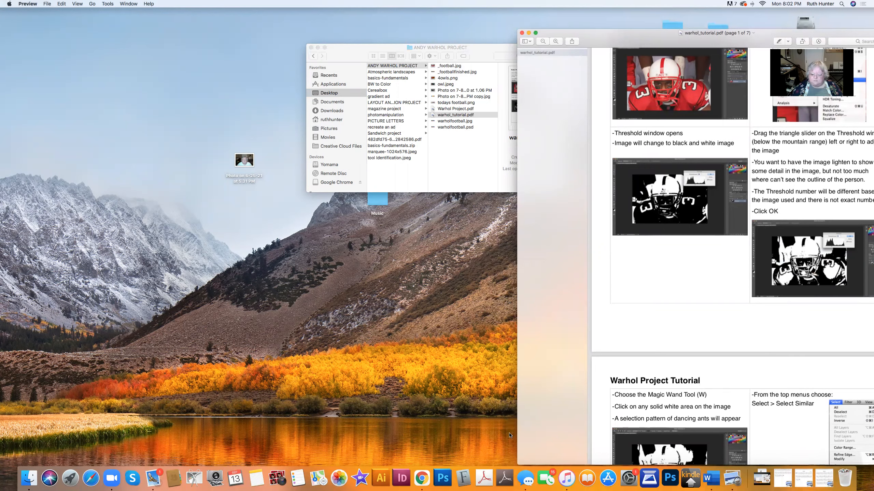
click(422, 479)
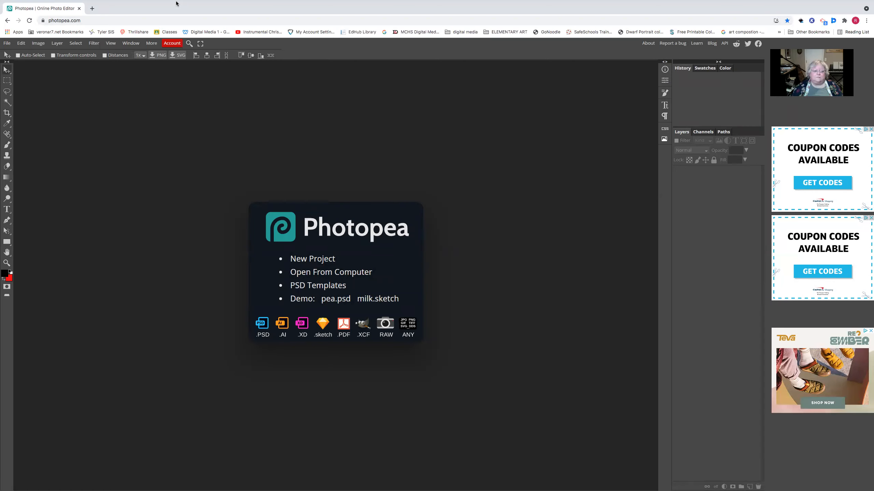
mouse_move(245, 0)
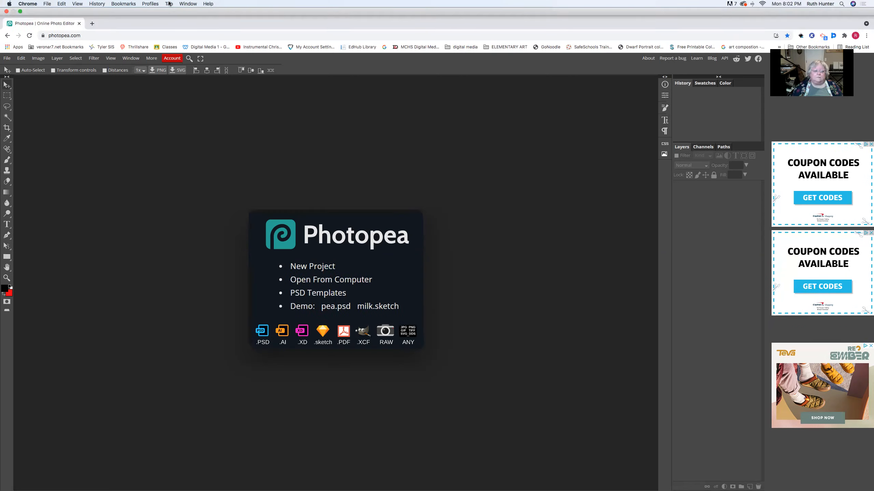
click(20, 11)
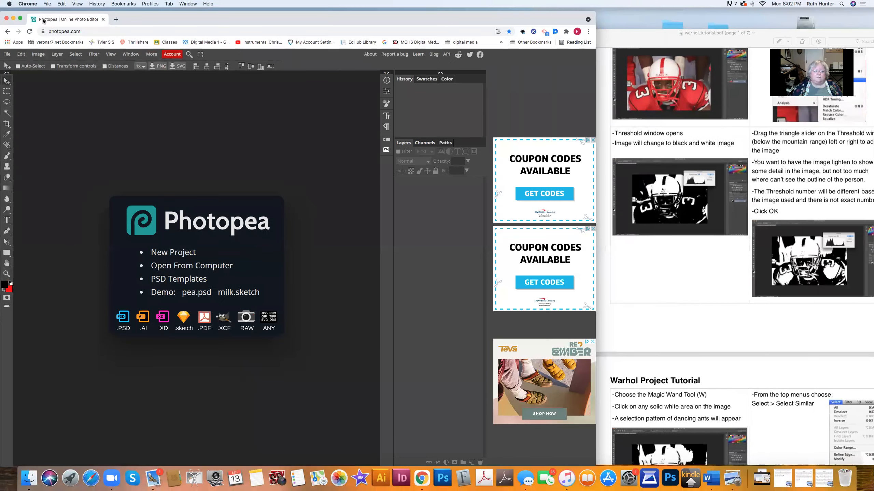
mouse_move(220, 20)
mouse_down()
mouse_move(240, 22)
mouse_move(224, 19)
mouse_up()
click(679, 36)
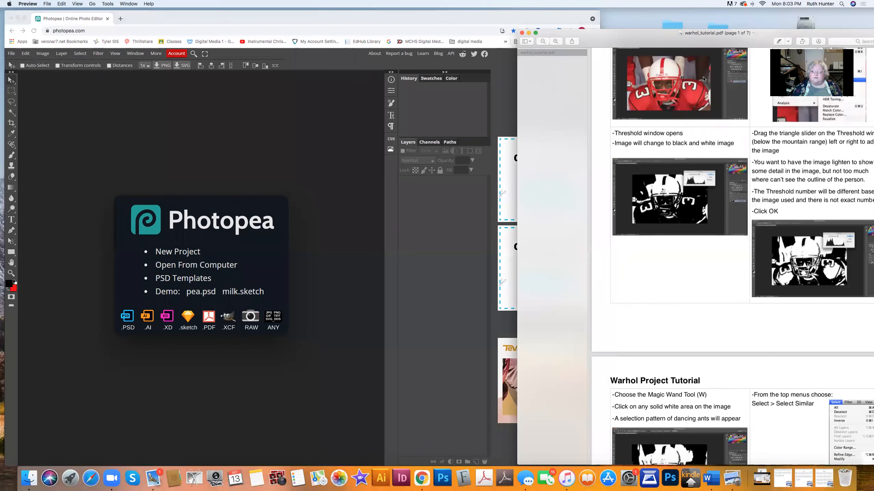
scroll(704, 79, down, 3)
scroll(703, 79, up, 5)
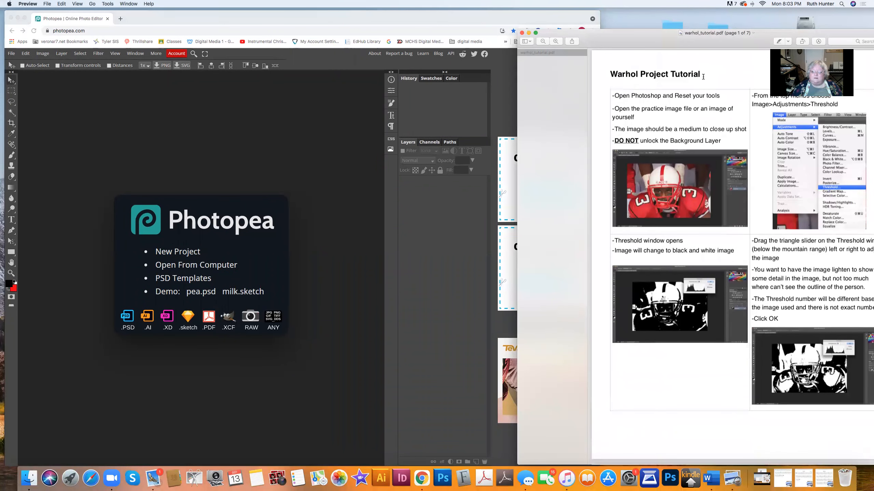
scroll(703, 76, down, 3)
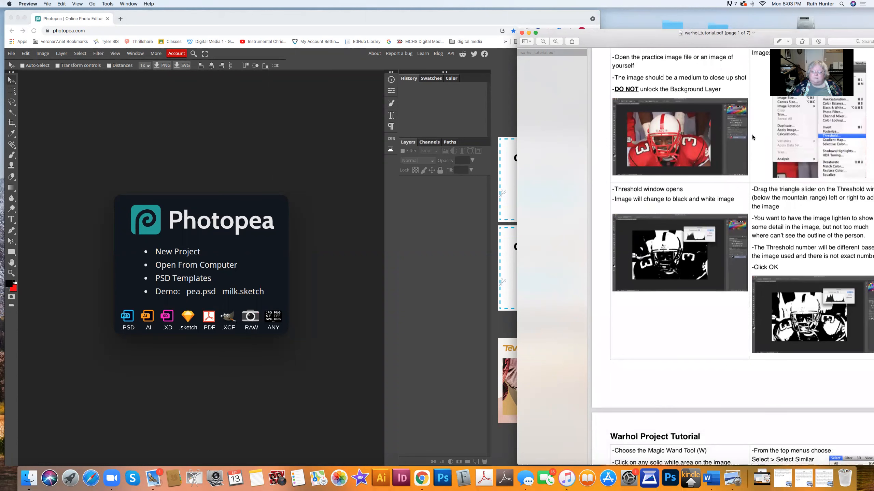
Preview owl.jpeg, 4owls.png, _footballfinished.jpg and _football.jpg in Photopea's file-opening dialog
click(324, 138)
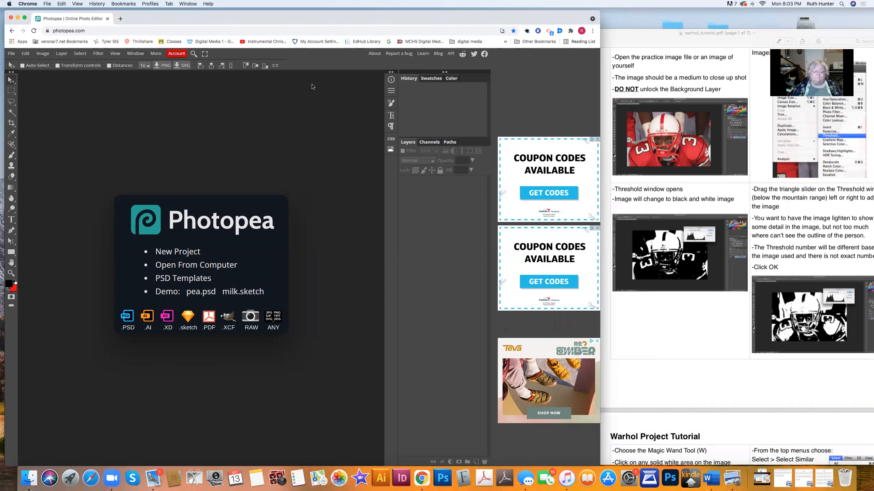
click(12, 53)
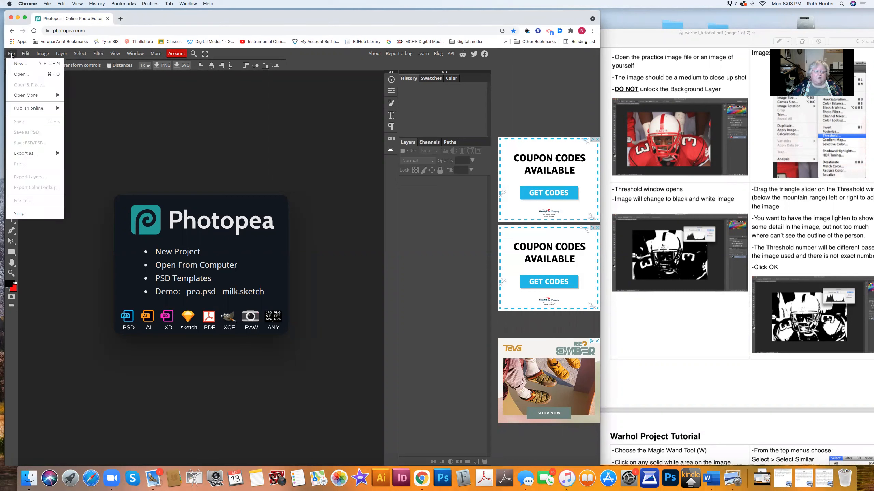
click(31, 77)
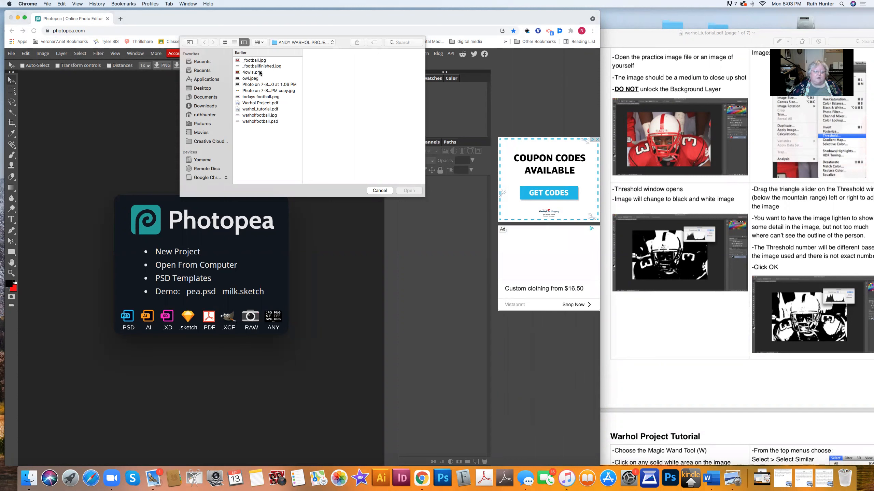
click(255, 81)
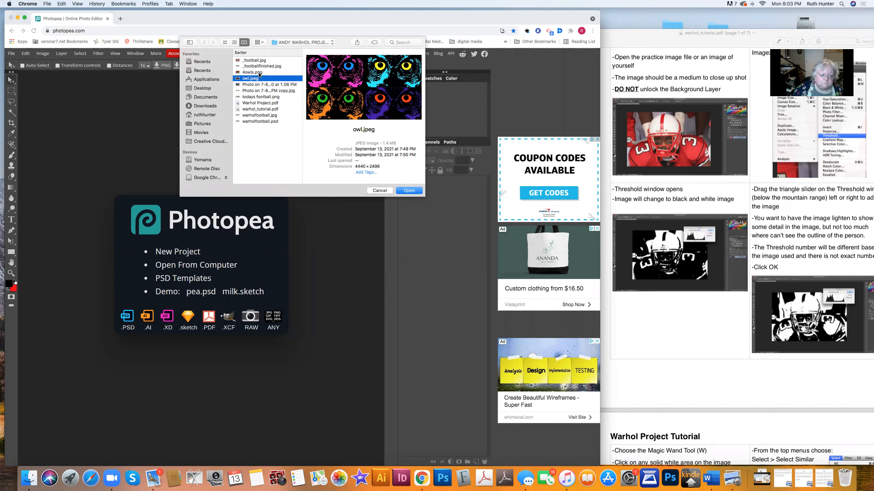
click(259, 73)
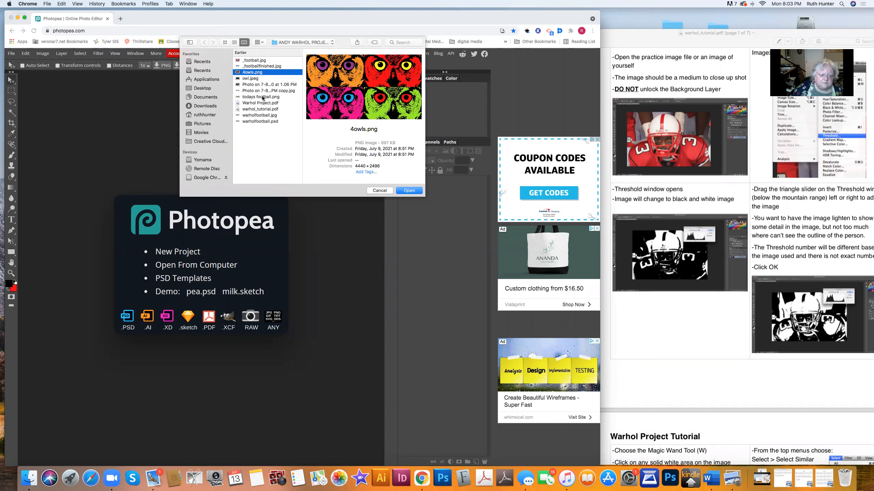
click(273, 66)
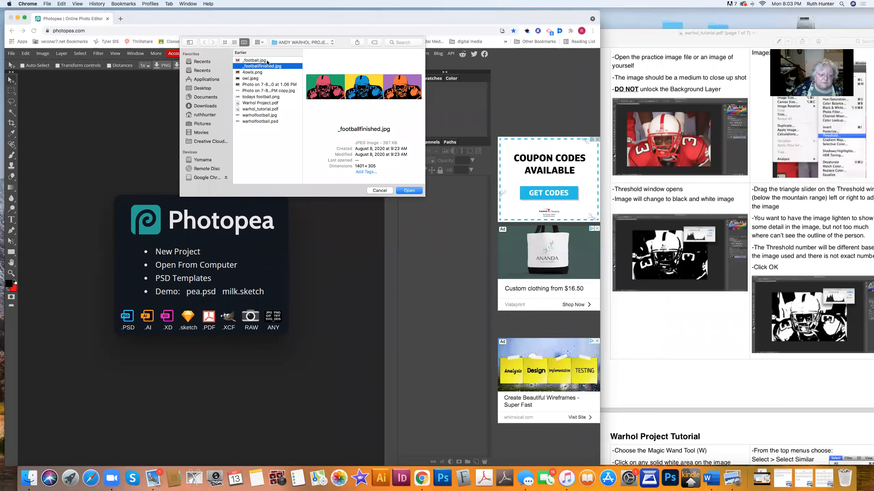
click(258, 60)
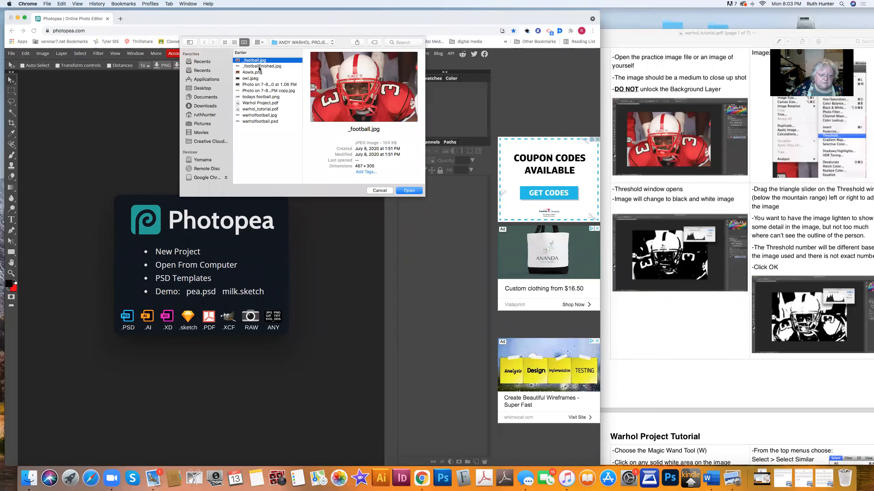
click(259, 72)
click(258, 78)
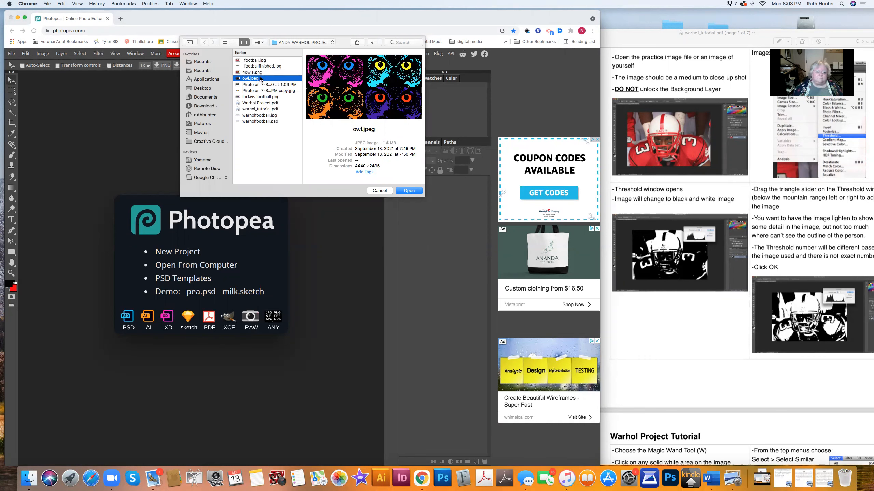
click(259, 73)
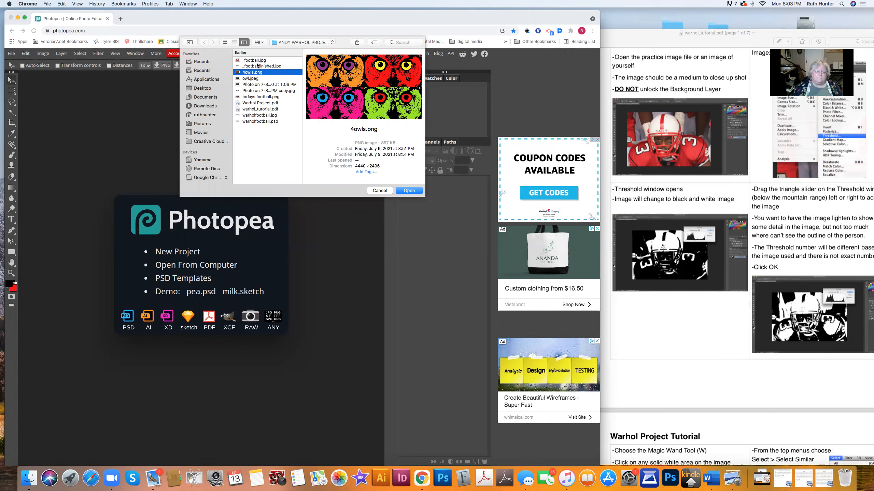
click(257, 66)
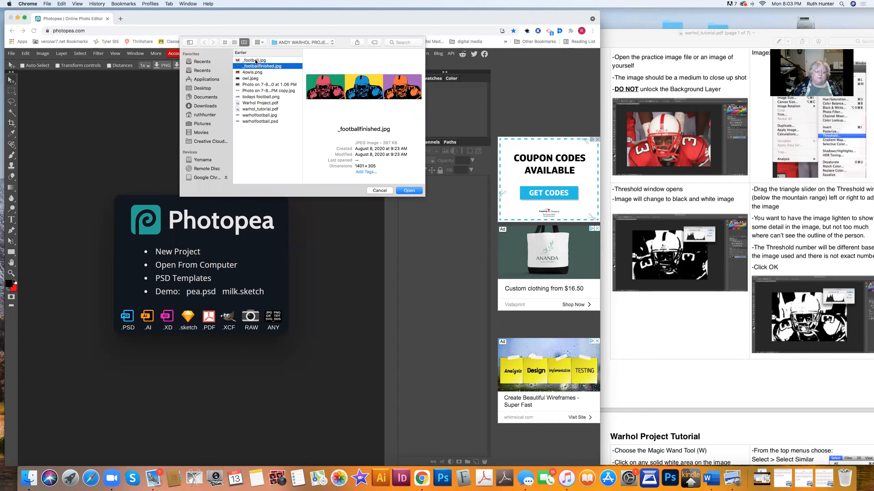
Open _football.jpg in Photopea and fit the image to the work area
click(255, 61)
click(409, 191)
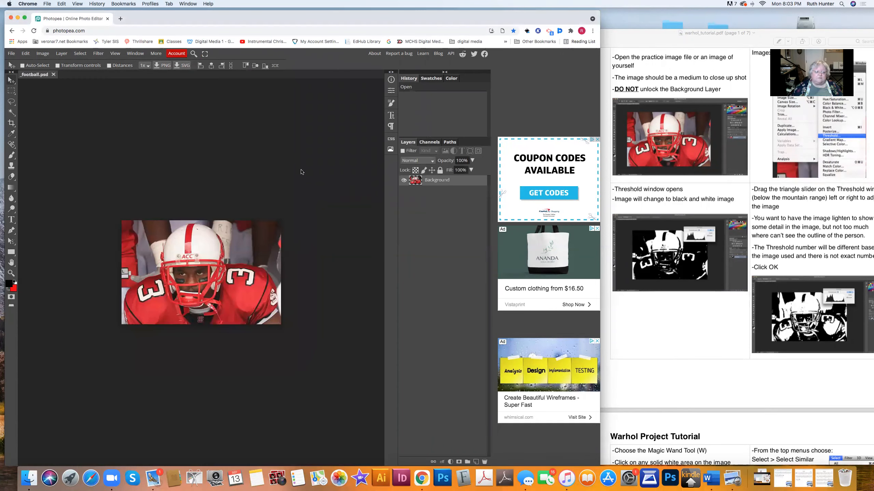
click(117, 55)
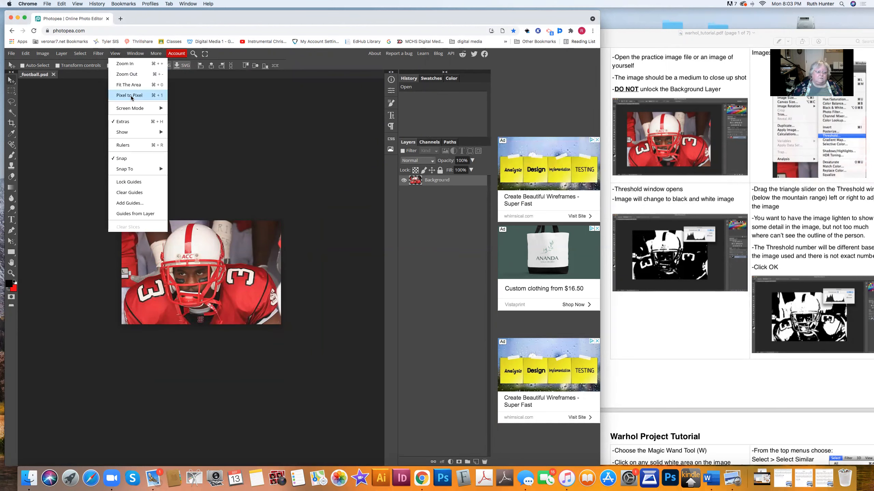
click(127, 86)
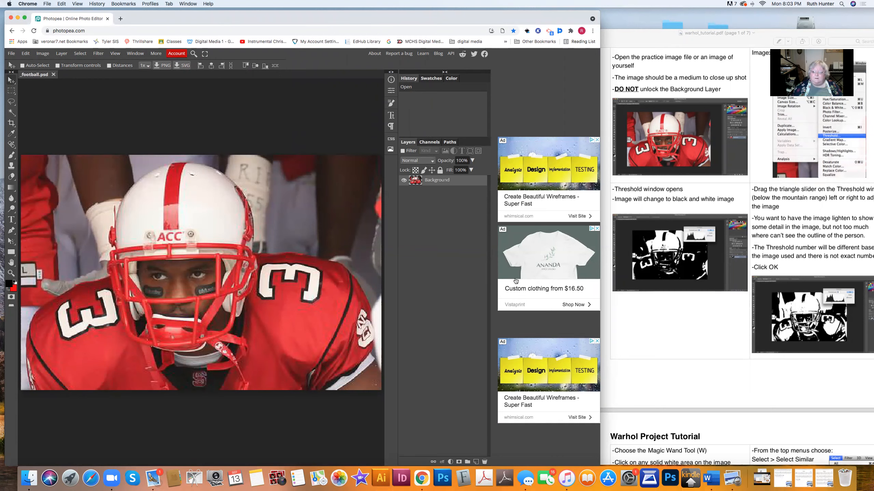
Check the tutorial's first page, then apply a Threshold adjustment of 85 to the football photo in Photopea
click(711, 160)
scroll(709, 163, down, 2)
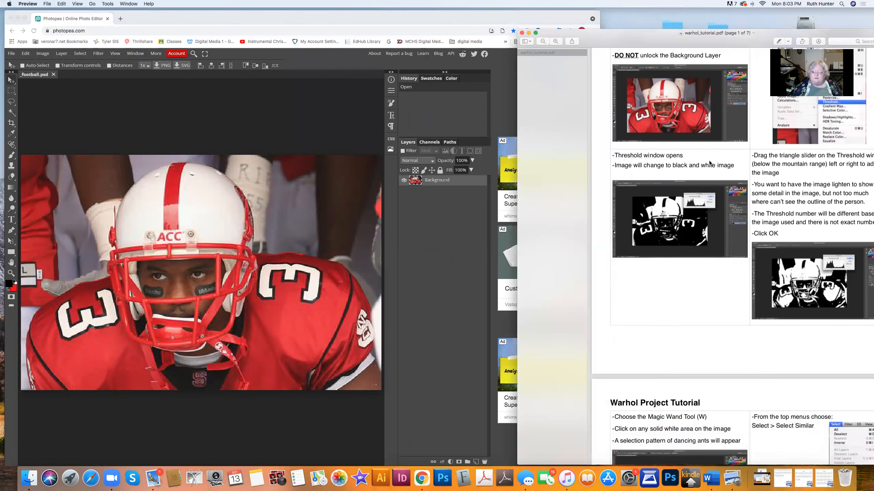
scroll(709, 163, up, 4)
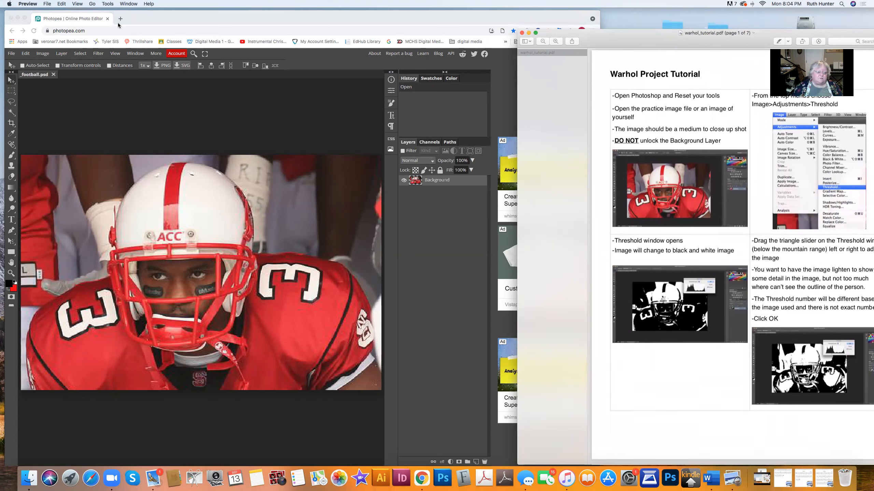
click(43, 54)
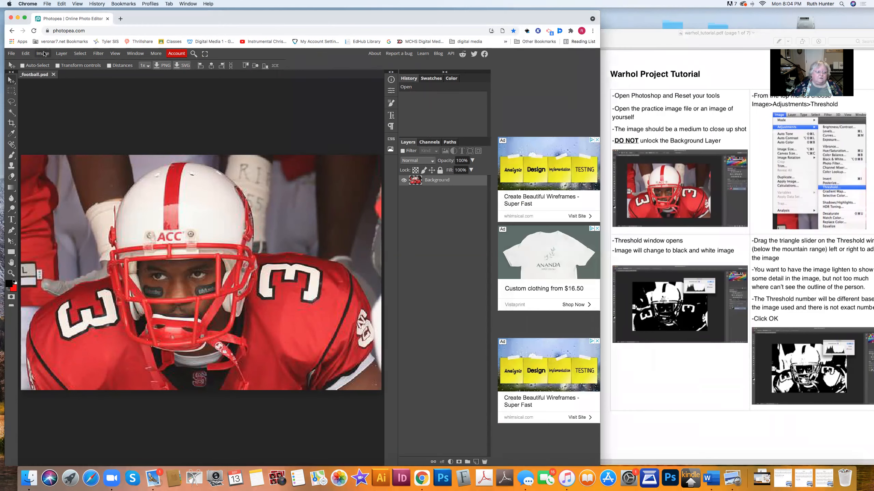
click(44, 54)
mouse_move(56, 65)
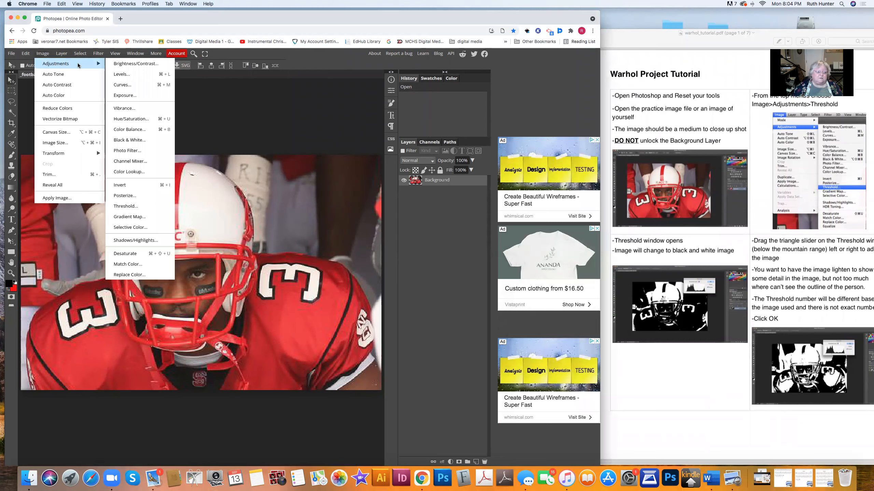
click(126, 206)
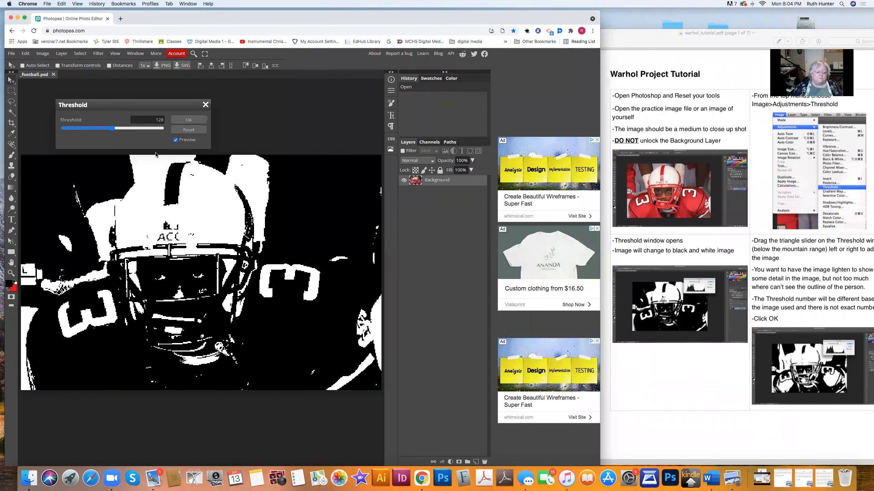
drag(114, 129, 96, 131)
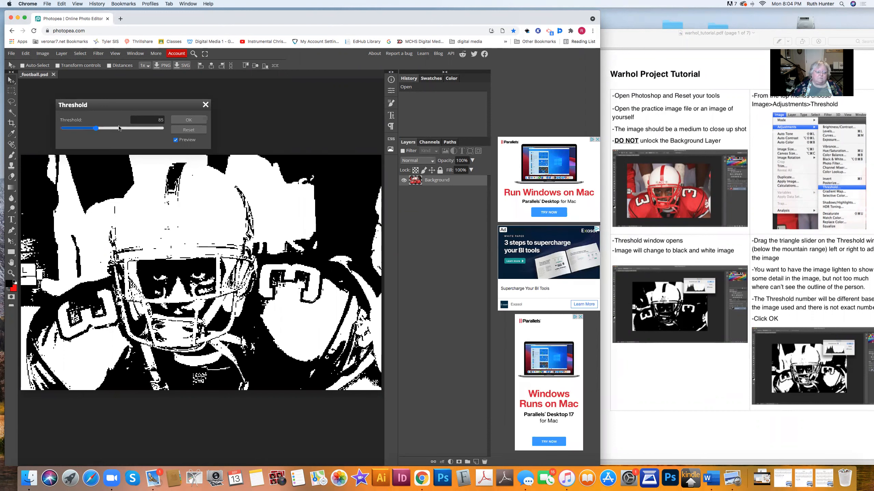
click(189, 120)
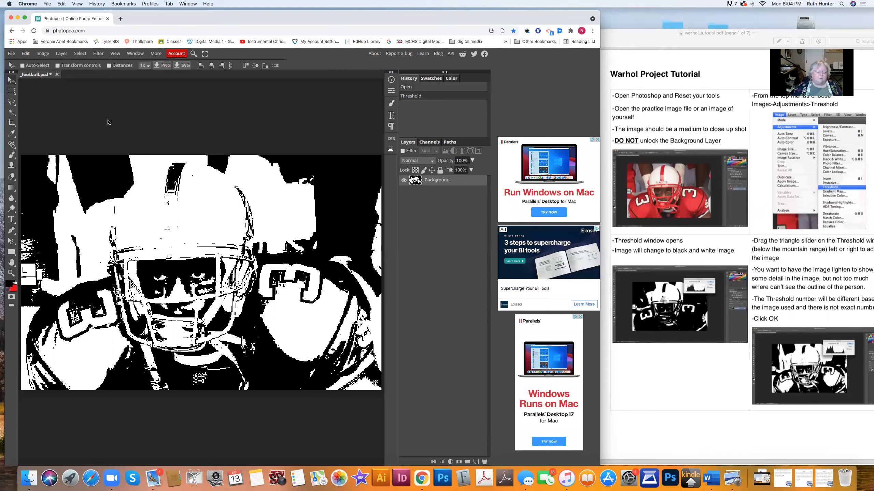
Select the black background area beside the player's helmet with the Magic Wand
click(11, 113)
click(53, 115)
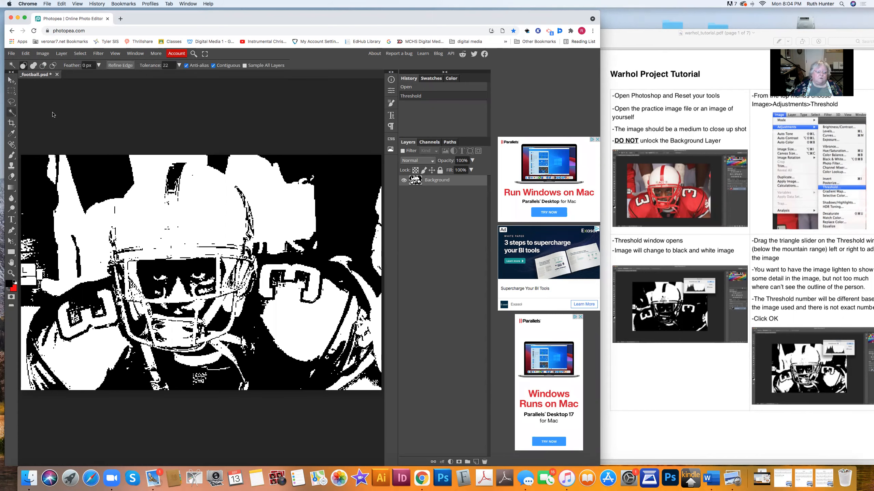
click(345, 232)
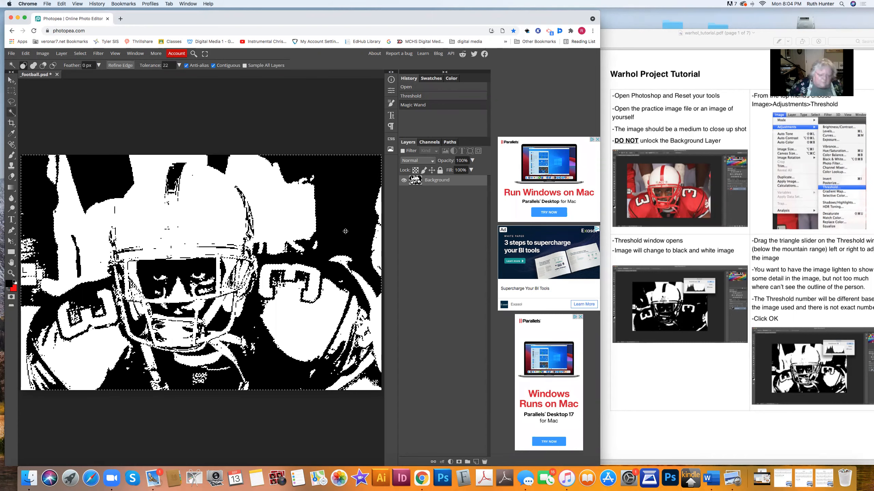
scroll(270, 196, left, 2)
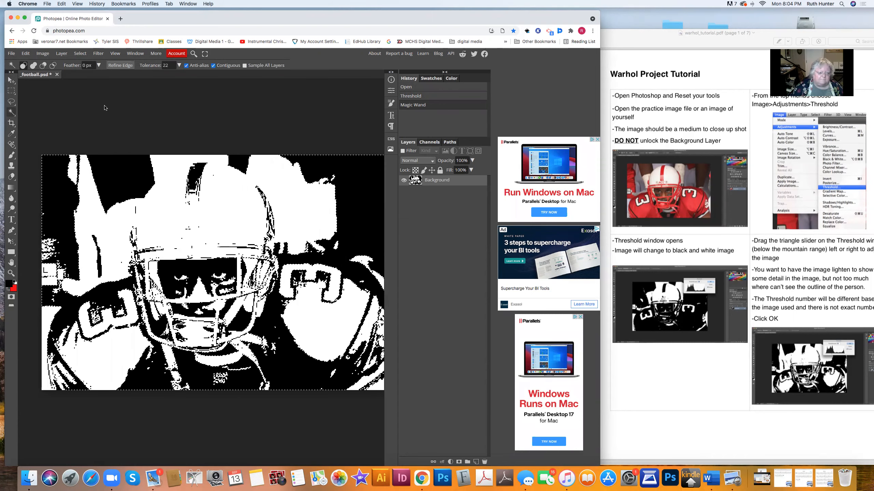
Select the image's Shadows with Color Range at 40% fuzziness, then invert the selection
click(82, 55)
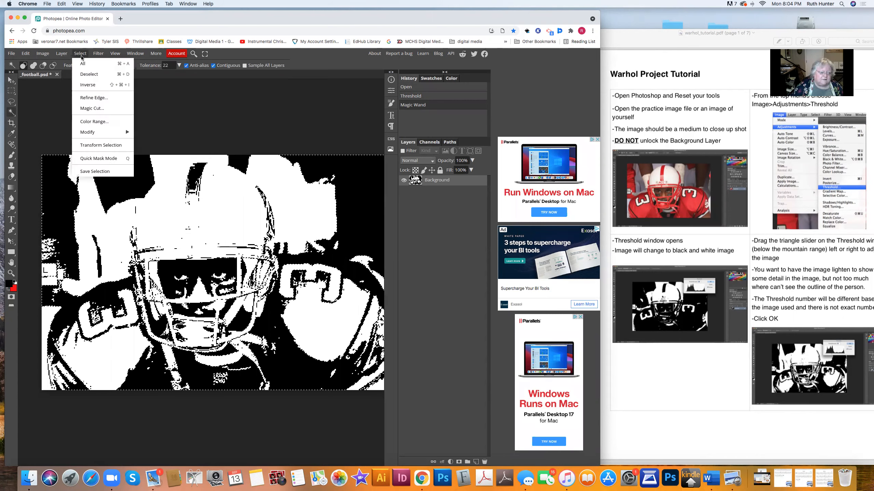
click(93, 120)
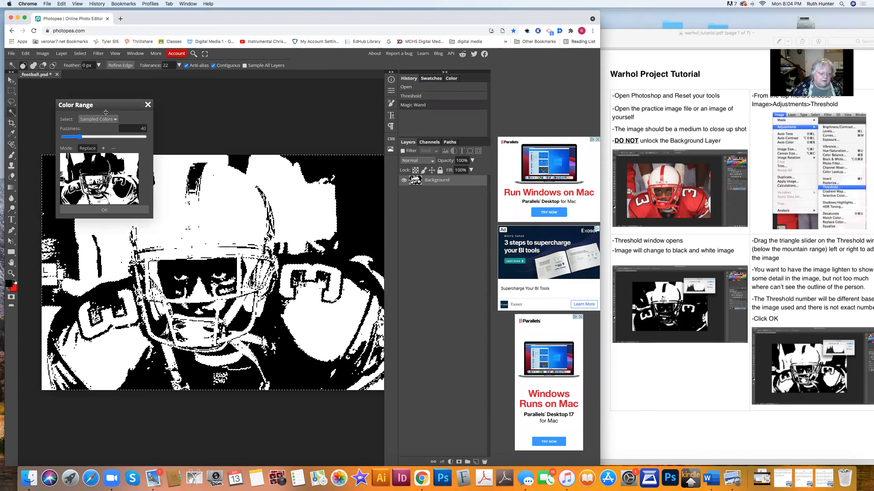
click(102, 120)
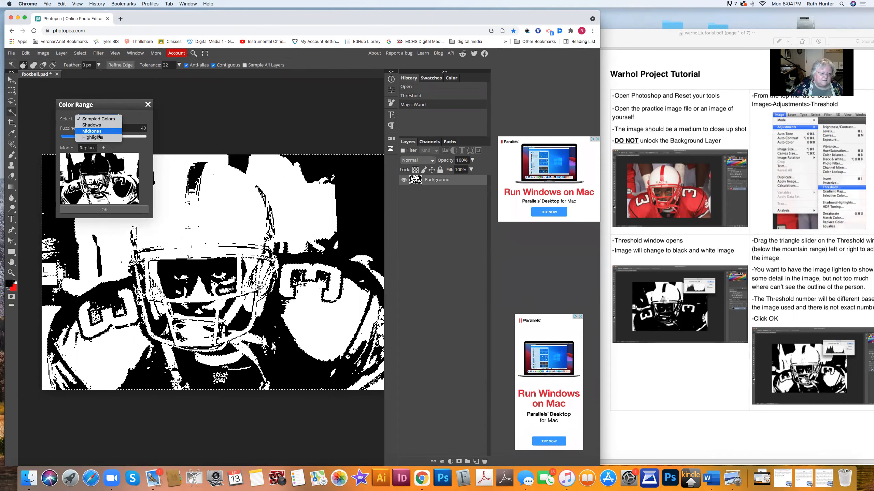
click(97, 125)
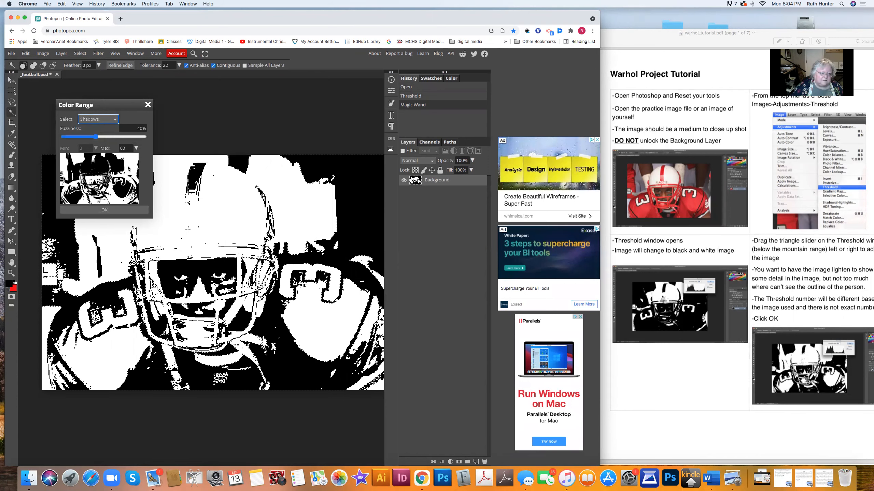
click(113, 211)
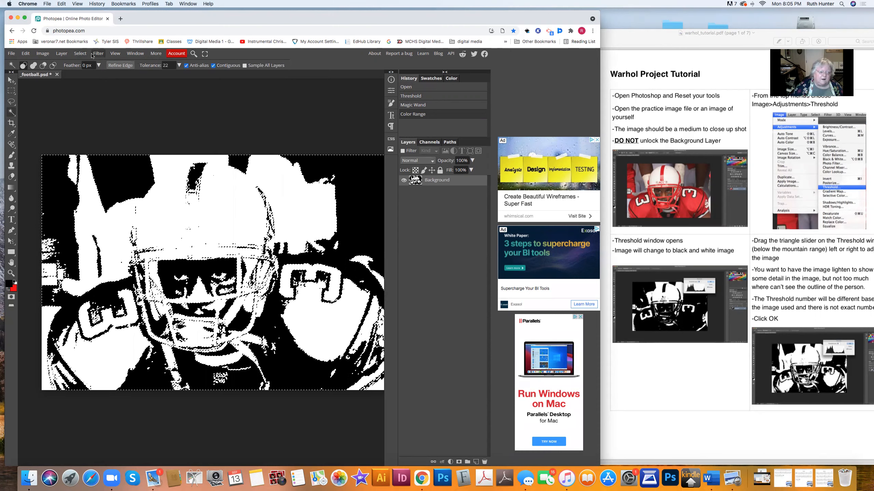
click(82, 55)
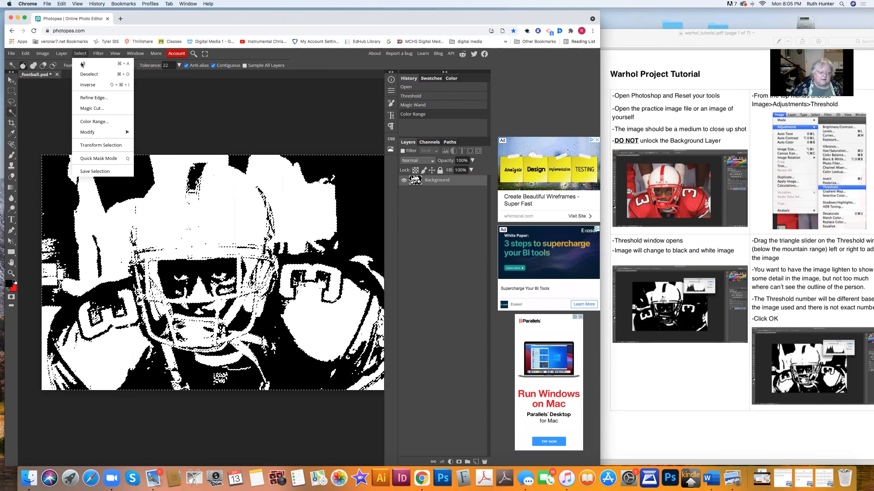
click(85, 85)
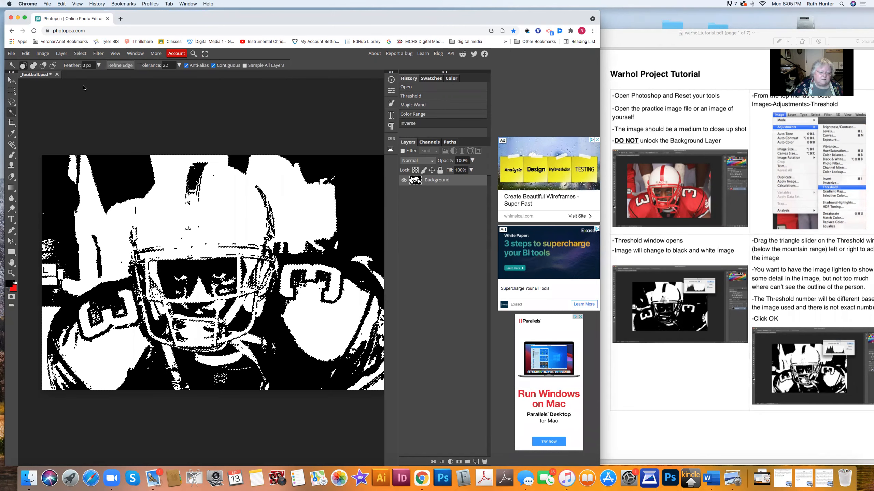
Switch to the tutorial PDF, move its window fully into view and show the page 2 instructions
click(668, 258)
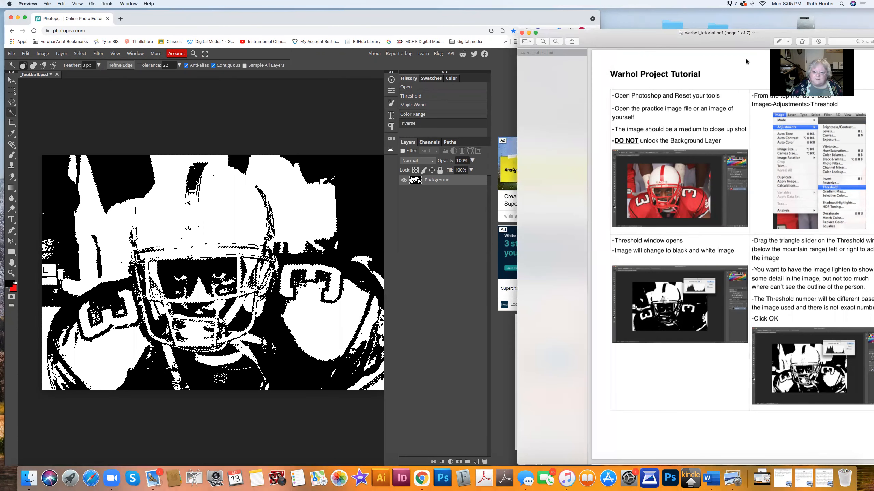
drag(708, 41, 645, 40)
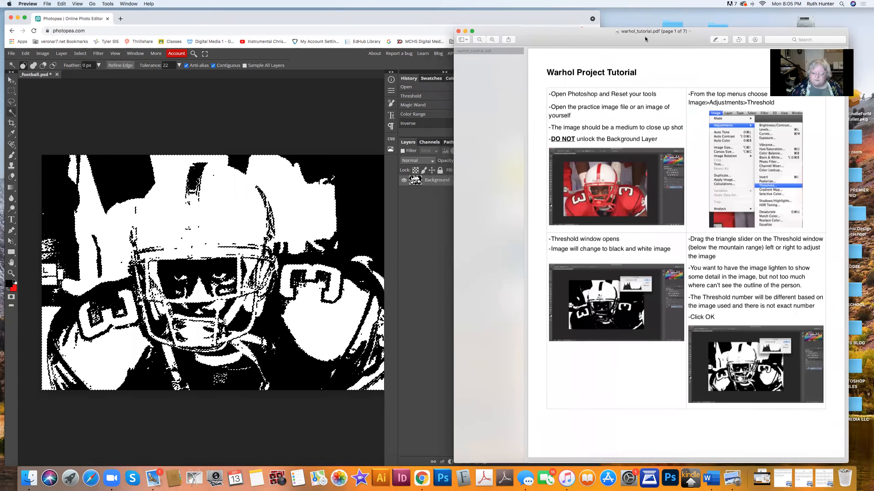
scroll(724, 260, down, 5)
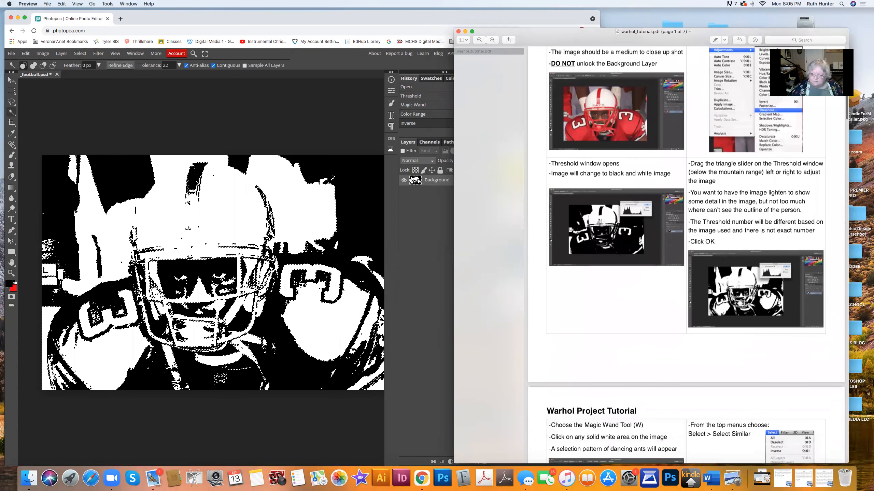
scroll(724, 261, down, 7)
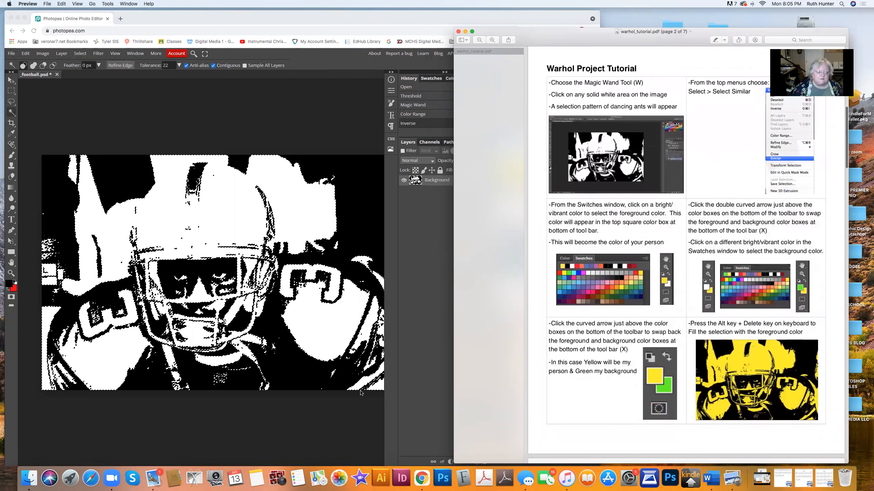
Return to Photopea and fill the selected white areas with the custom yellow ffff00 at 100% opacity
click(24, 54)
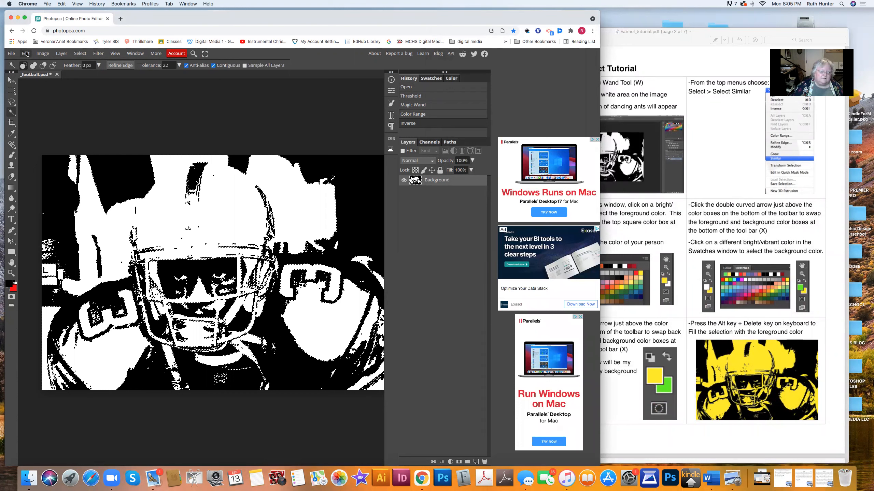
click(26, 53)
click(54, 170)
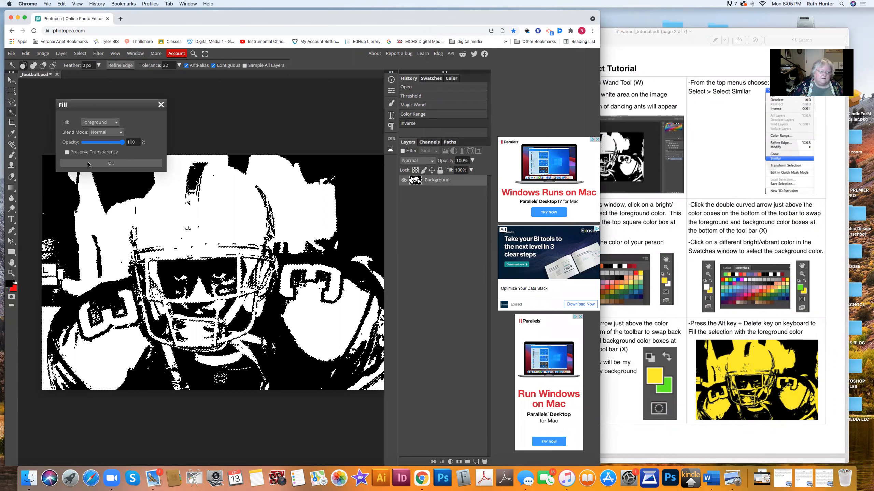
click(105, 124)
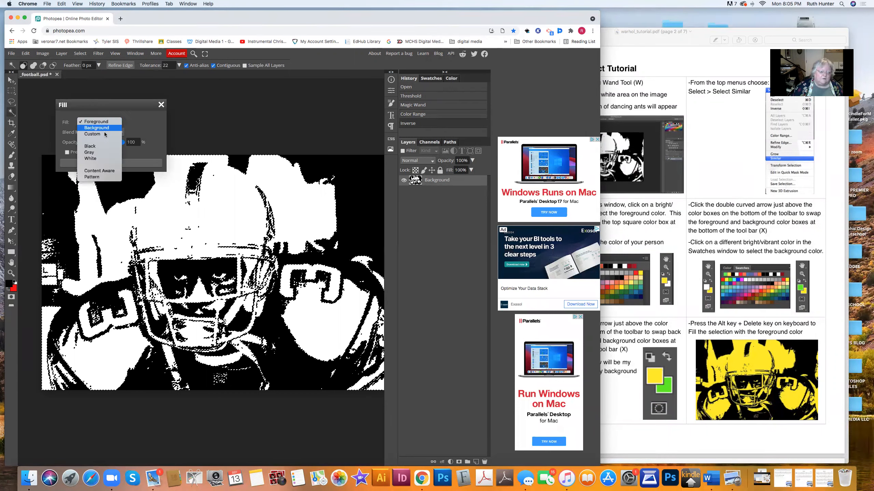
click(104, 137)
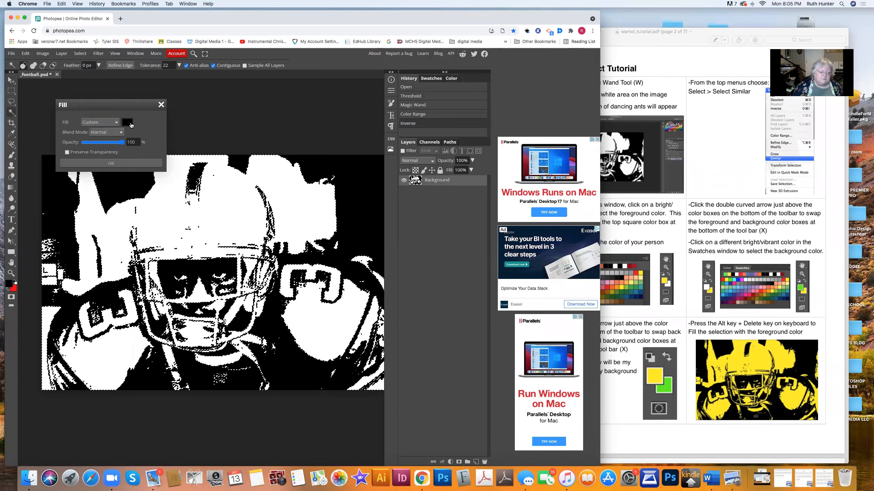
drag(150, 108, 387, 82)
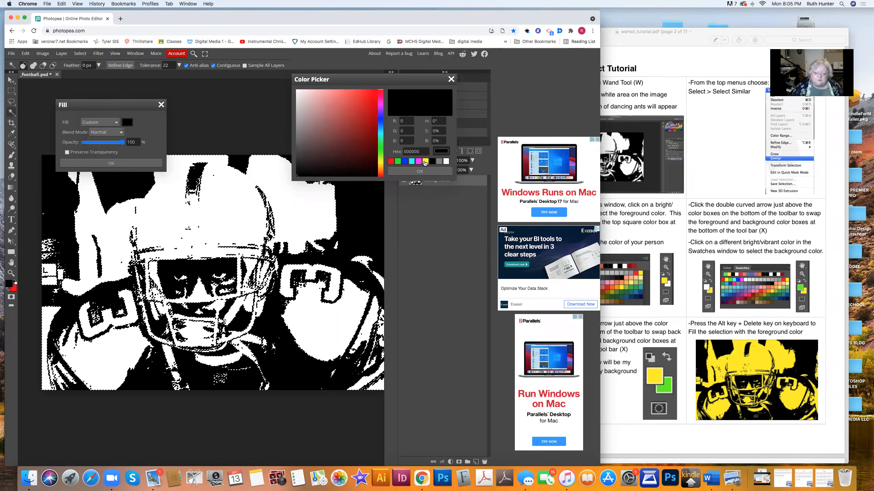
click(425, 162)
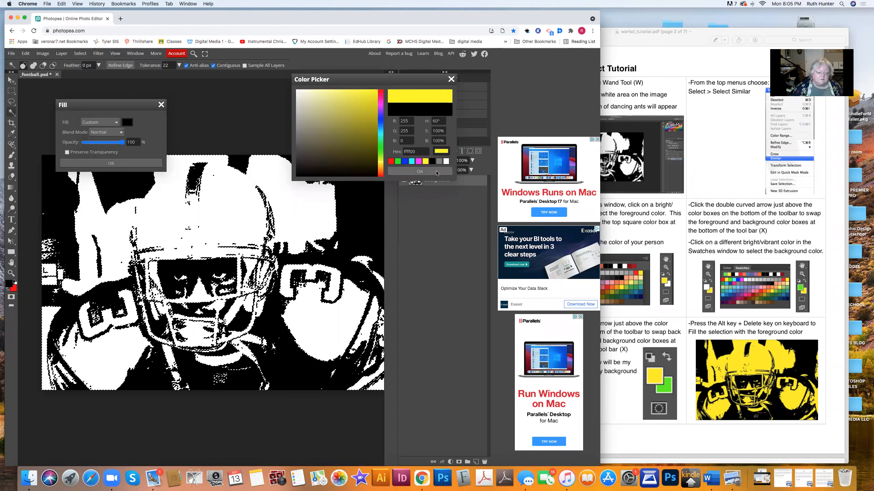
click(437, 172)
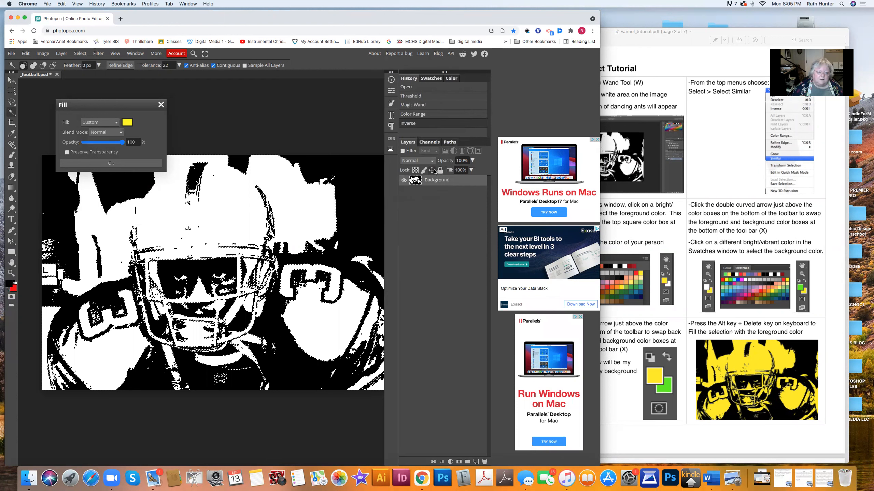
click(129, 165)
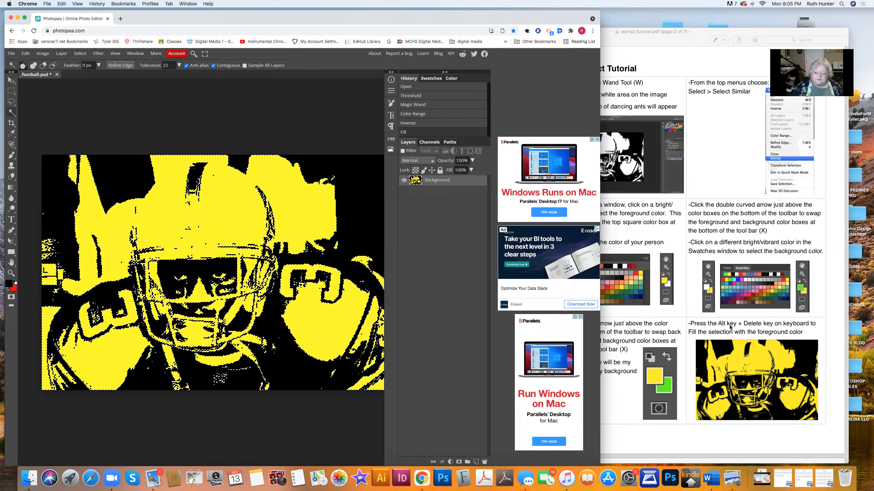
Consult page 3 of the tutorial PDF, then deselect the yellow areas in Photopea
click(681, 322)
scroll(681, 321, down, 10)
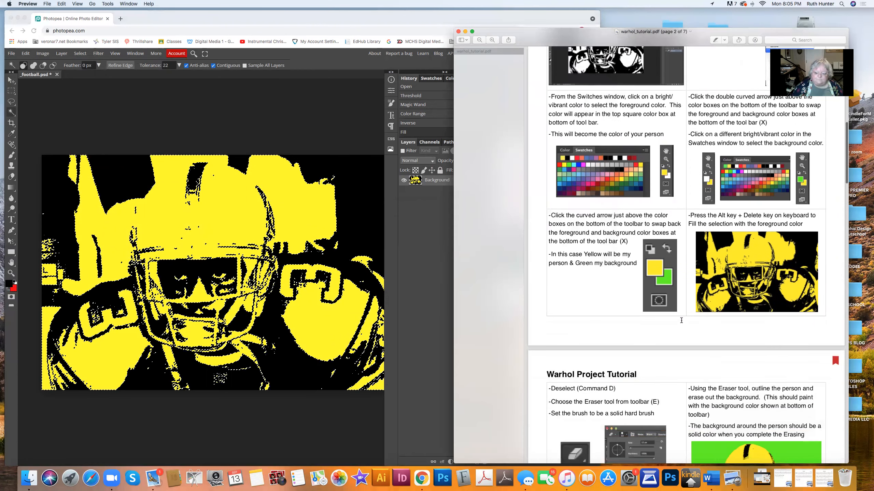
scroll(681, 321, down, 3)
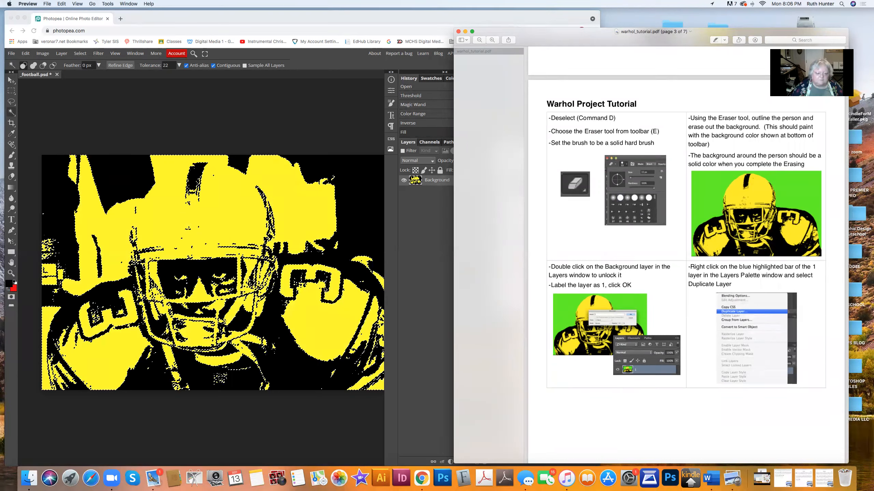
click(355, 289)
key(super+d)
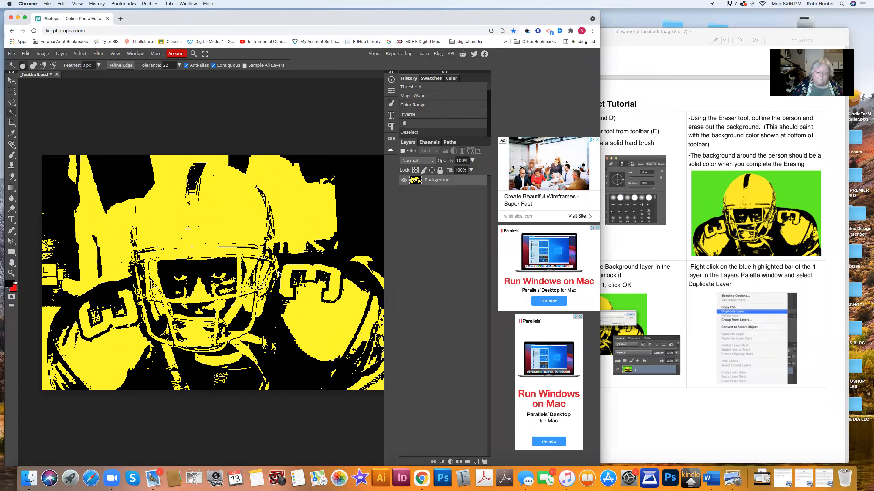
Check the tutorial's eraser instructions and activate the Eraser tool in Photopea
click(662, 249)
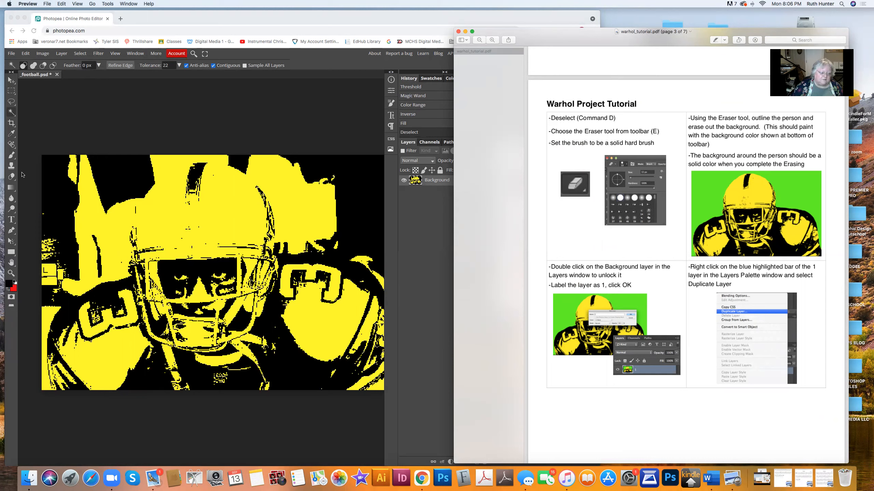
click(9, 177)
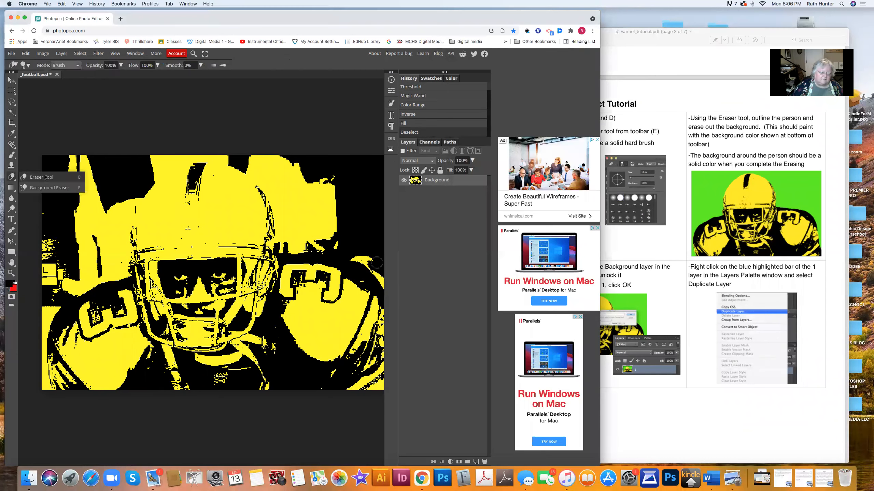
click(41, 177)
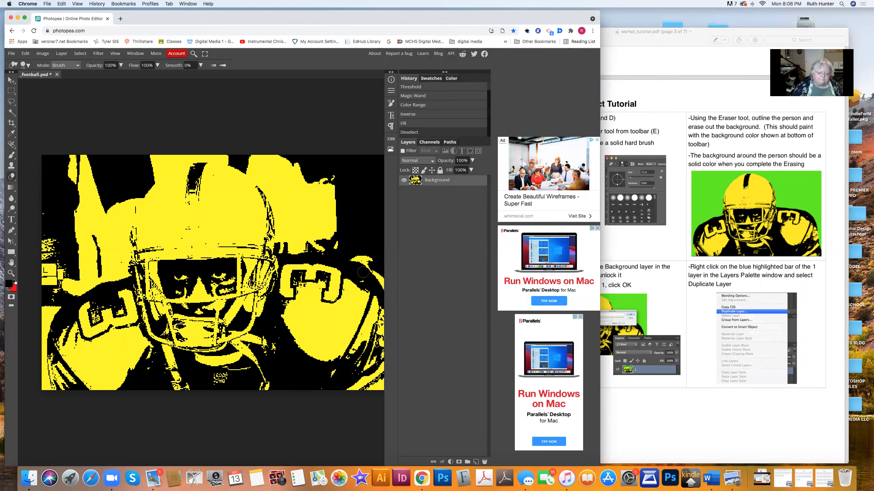
Set the eraser brush to a size of 41 px, keeping a solid edge at 100% hardness
click(29, 67)
drag(67, 85, 75, 89)
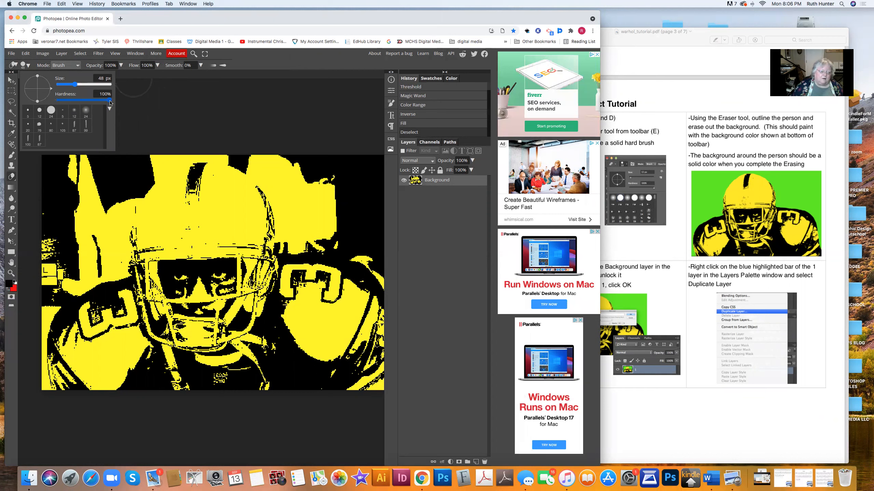
drag(75, 85, 76, 88)
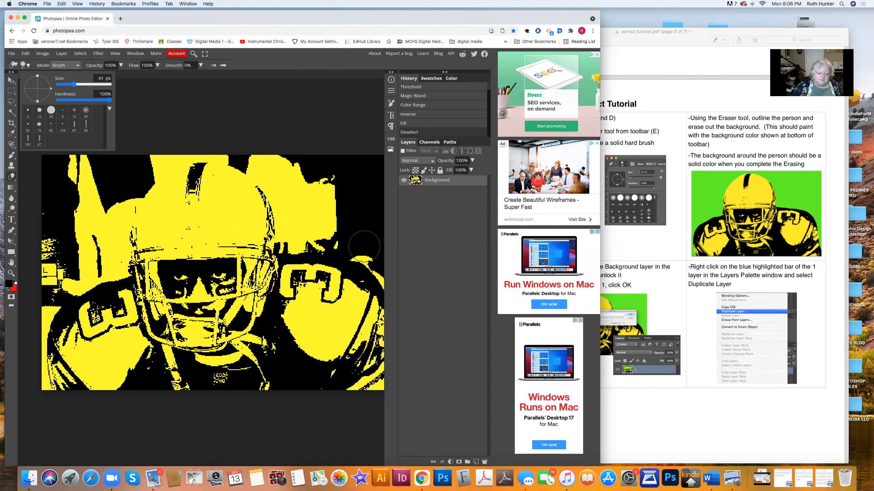
click(375, 275)
mouse_move(375, 276)
mouse_down()
mouse_move(372, 255)
mouse_move(356, 251)
mouse_up()
key(super+z)
Erase the background on both sides of the player, roughly following the helmet and shoulders
drag(371, 160, 370, 211)
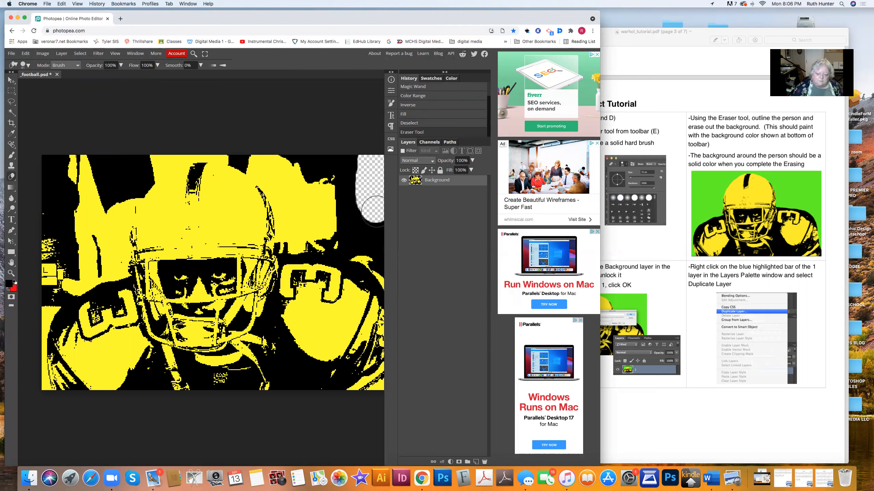
click(363, 247)
mouse_move(364, 247)
mouse_down()
mouse_move(395, 285)
mouse_move(360, 247)
mouse_move(288, 244)
mouse_up()
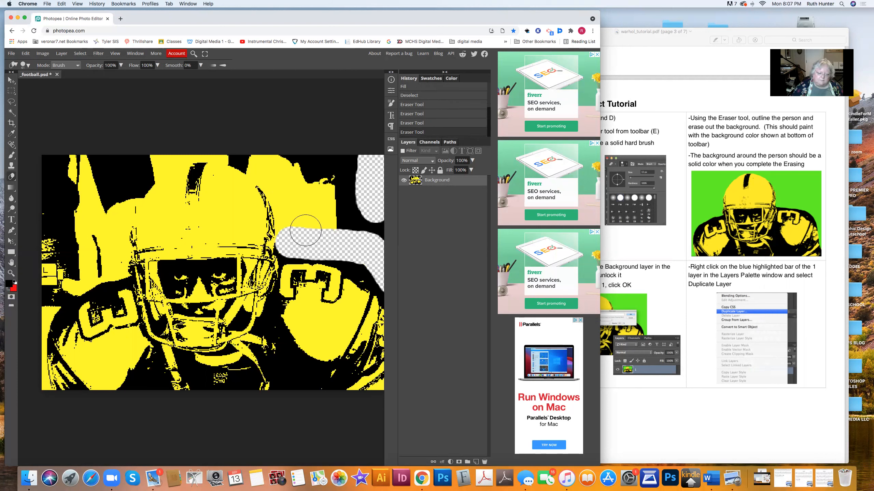
mouse_move(249, 150)
mouse_down()
mouse_move(281, 165)
mouse_move(293, 220)
mouse_move(382, 225)
mouse_move(336, 159)
mouse_move(279, 154)
mouse_move(346, 160)
mouse_move(321, 178)
mouse_move(342, 186)
mouse_move(342, 201)
mouse_move(327, 203)
mouse_move(300, 169)
mouse_up()
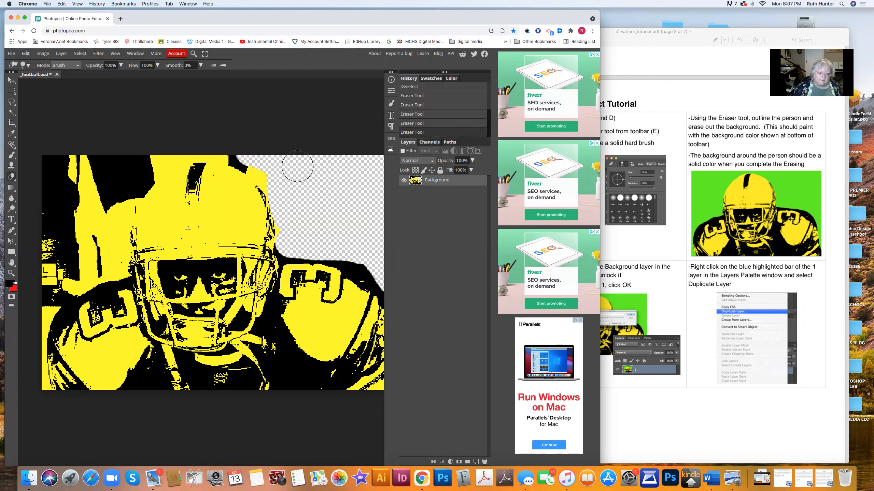
mouse_move(155, 155)
mouse_down()
mouse_move(114, 200)
mouse_move(104, 259)
mouse_move(112, 265)
mouse_move(85, 269)
mouse_move(47, 293)
mouse_move(34, 328)
mouse_up()
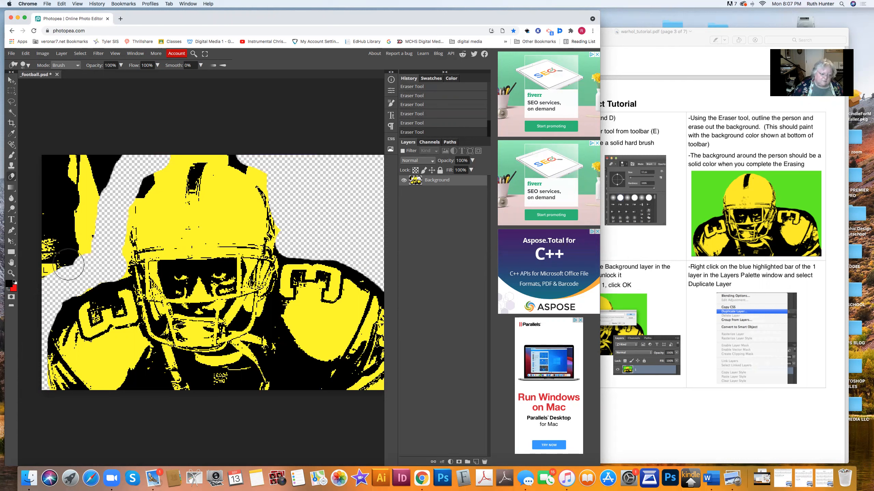
mouse_move(104, 268)
mouse_down()
mouse_move(47, 296)
mouse_move(99, 269)
mouse_move(94, 240)
mouse_move(117, 158)
mouse_move(51, 159)
mouse_move(39, 171)
mouse_move(58, 156)
mouse_move(97, 171)
mouse_move(83, 246)
mouse_move(48, 267)
mouse_move(79, 174)
mouse_move(57, 178)
mouse_move(41, 231)
mouse_move(75, 151)
mouse_move(117, 152)
mouse_up()
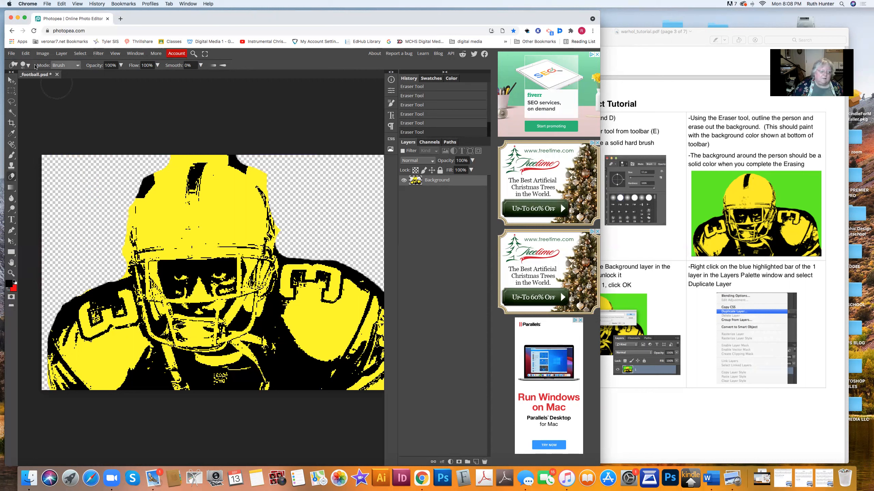
Reduce the eraser size to 12 px and clean away the leftover background around the helmet's outline
click(29, 67)
drag(73, 86, 74, 89)
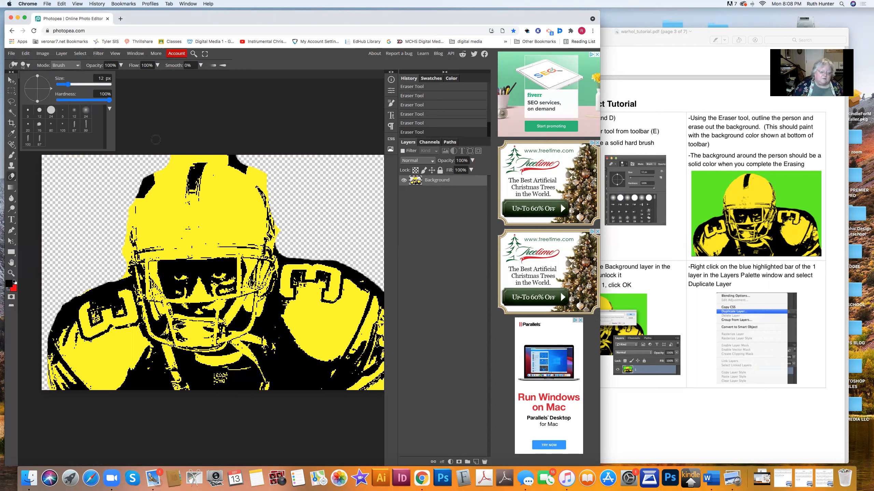
click(254, 173)
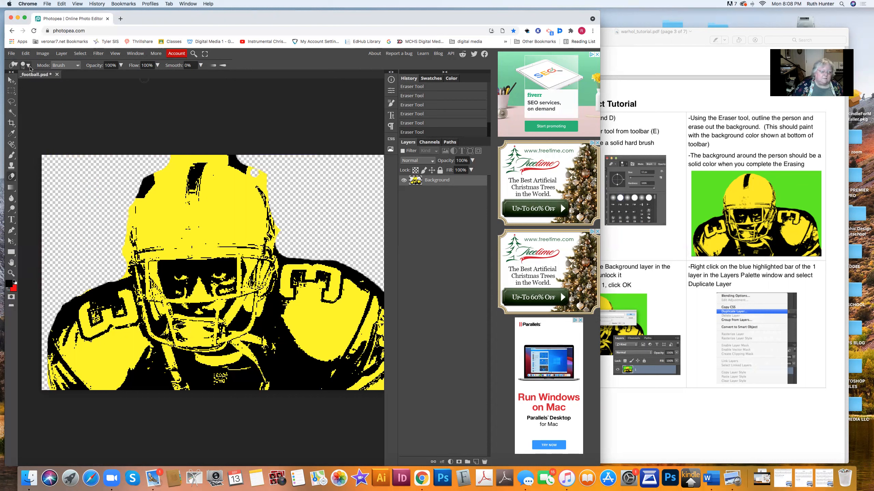
click(29, 67)
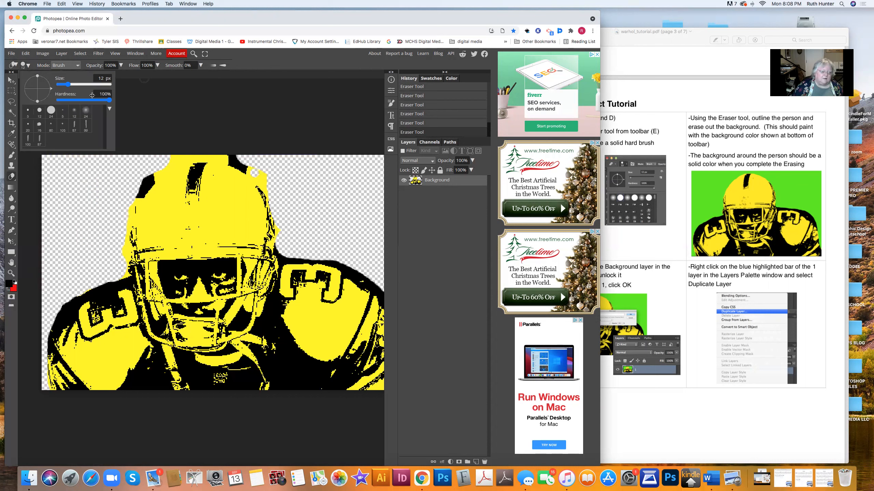
click(260, 174)
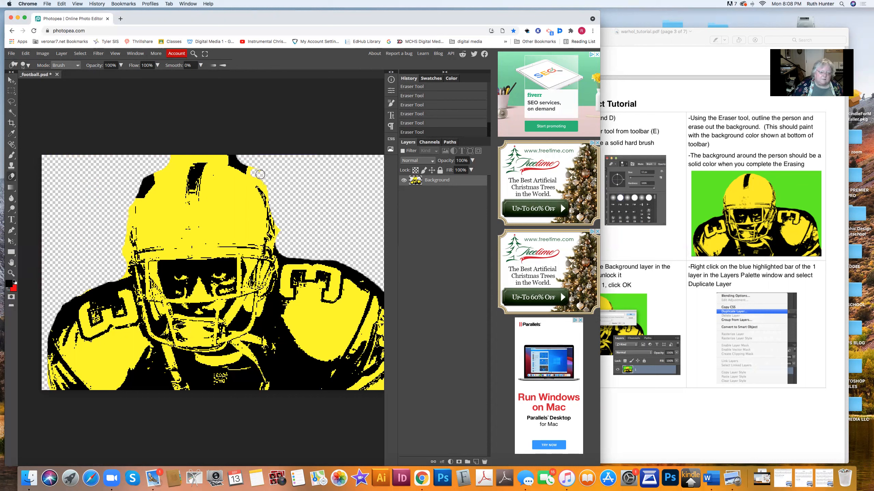
mouse_move(246, 169)
mouse_down()
mouse_move(214, 157)
mouse_move(256, 158)
mouse_move(272, 169)
mouse_up()
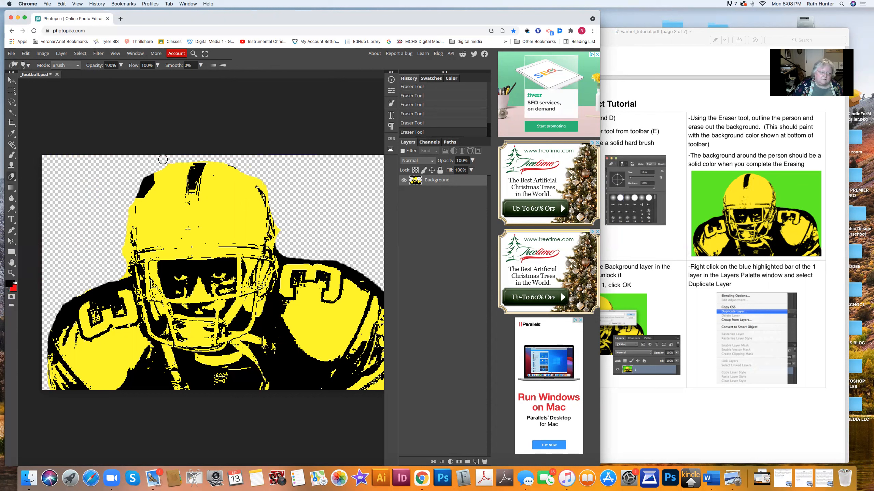
mouse_move(180, 157)
mouse_down()
mouse_move(127, 186)
mouse_move(134, 194)
mouse_move(124, 272)
mouse_up()
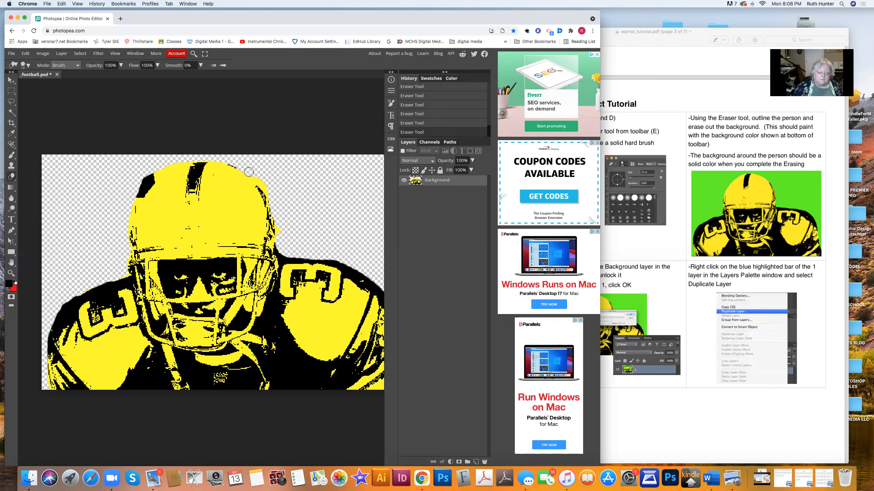
mouse_move(268, 191)
mouse_down()
mouse_move(275, 247)
mouse_move(290, 251)
mouse_up()
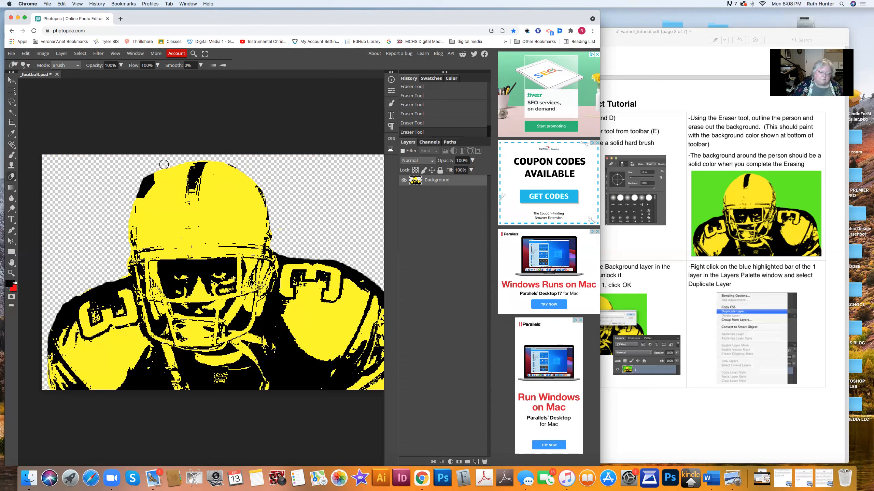
mouse_move(156, 168)
mouse_down()
mouse_move(130, 205)
mouse_move(126, 238)
mouse_up()
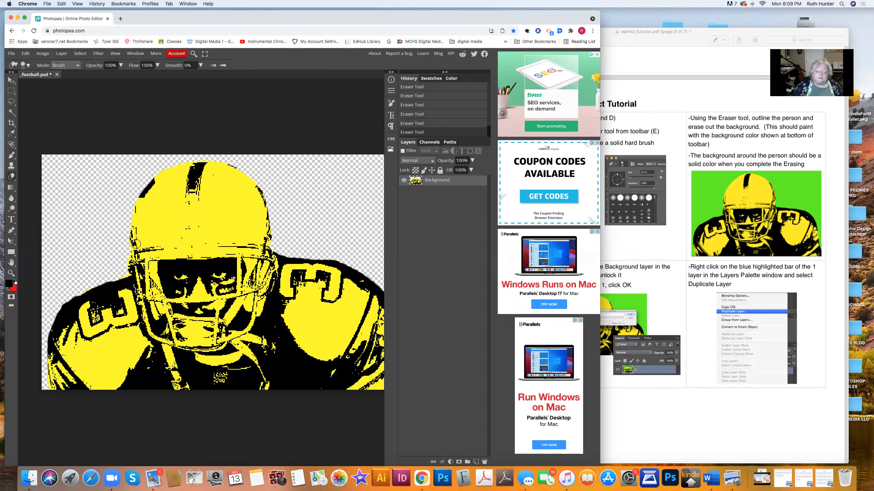
Select the erased transparent background around the player with the Magic Wand
click(11, 114)
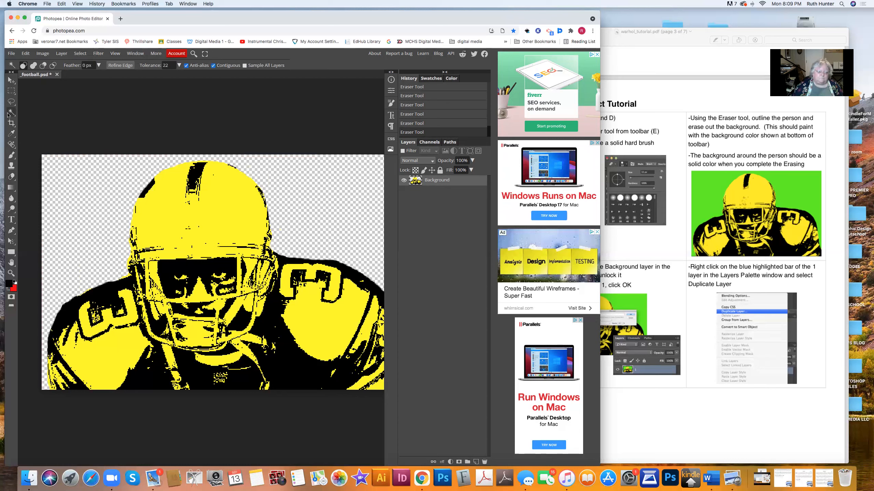
right_click(11, 114)
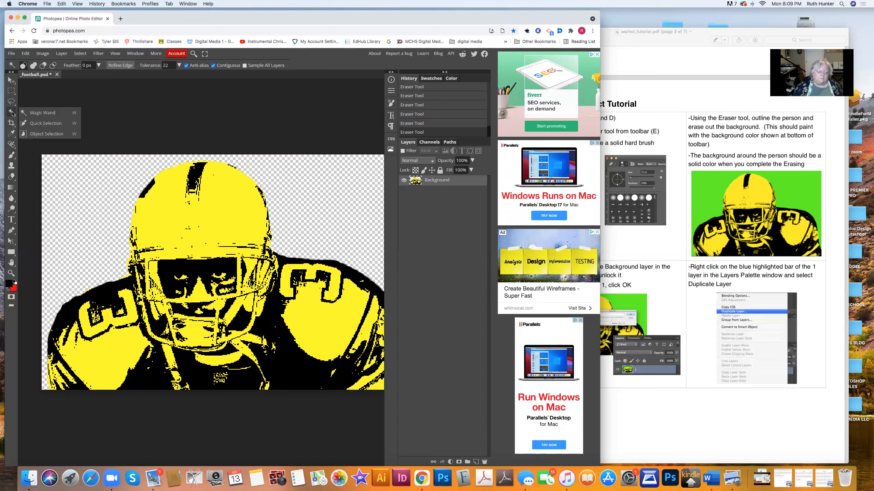
click(36, 114)
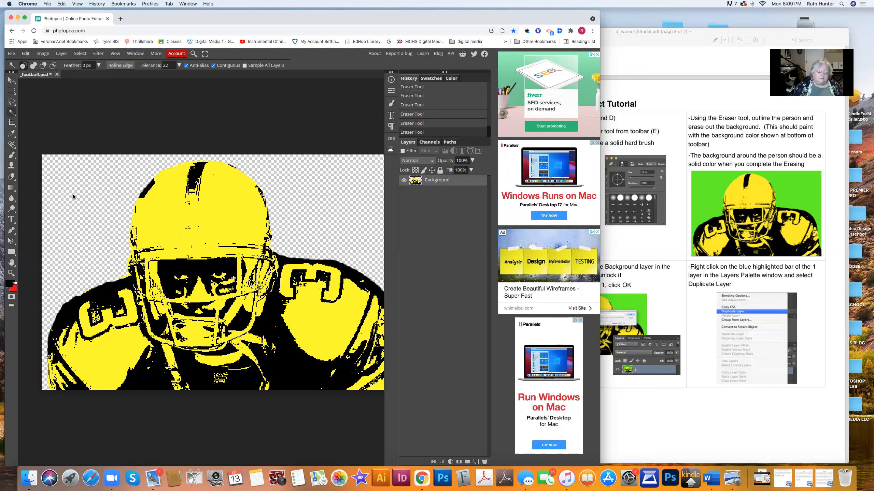
click(73, 195)
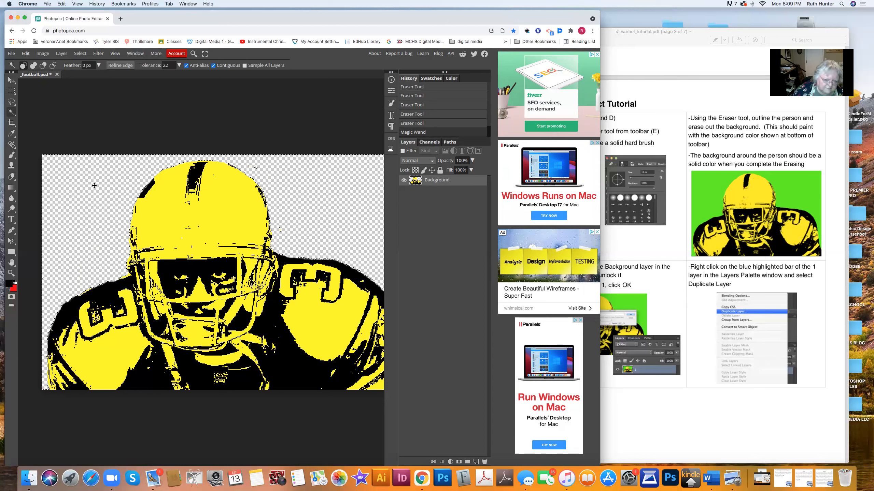
Expand the background selection by 2 px
click(82, 53)
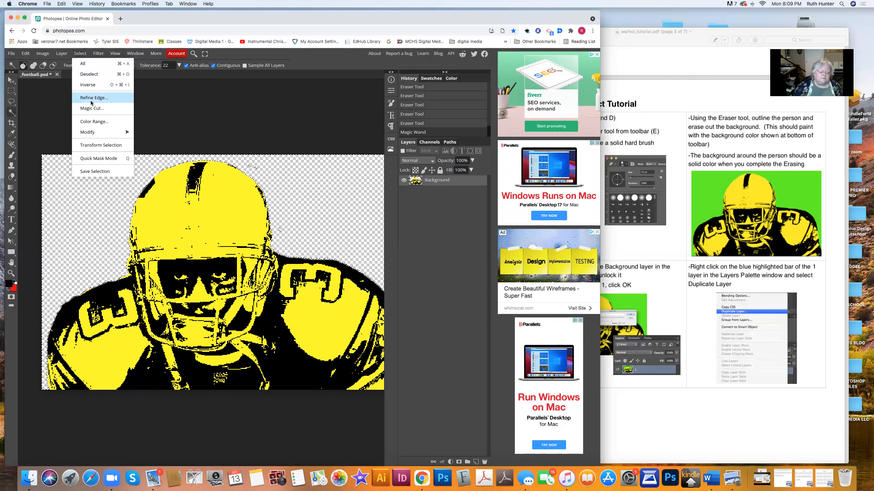
mouse_move(97, 133)
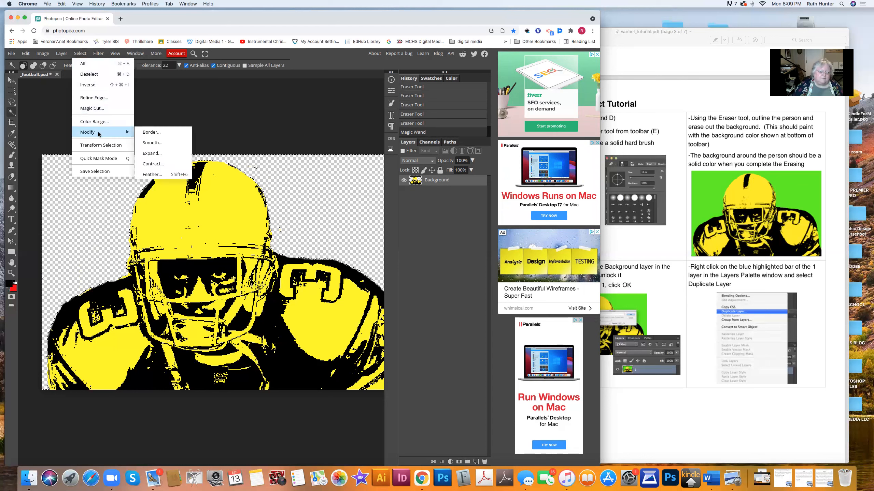
click(174, 154)
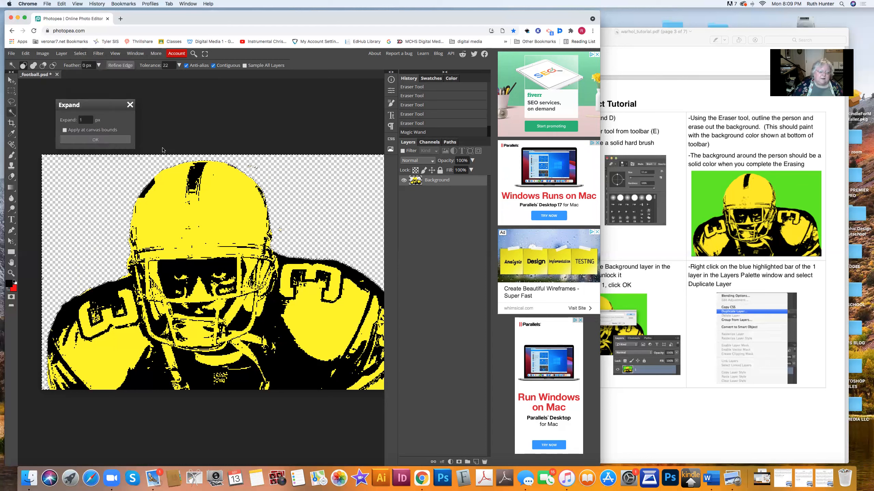
double_click(84, 119)
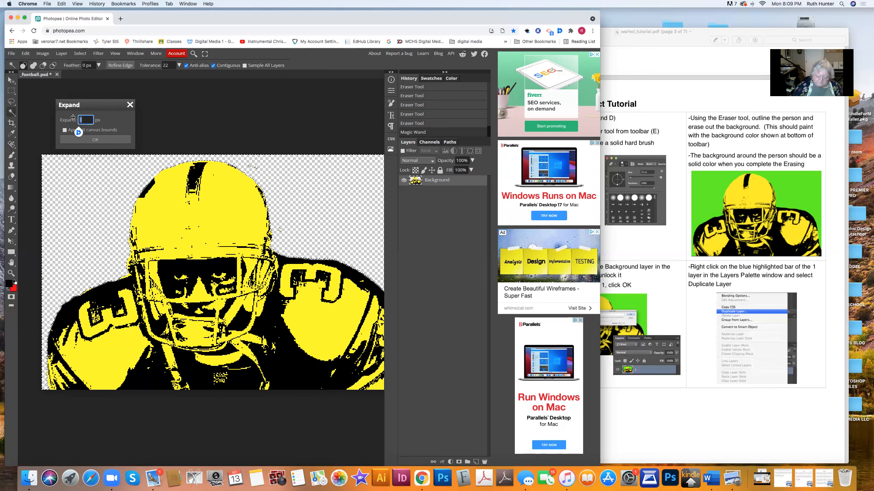
text(2)
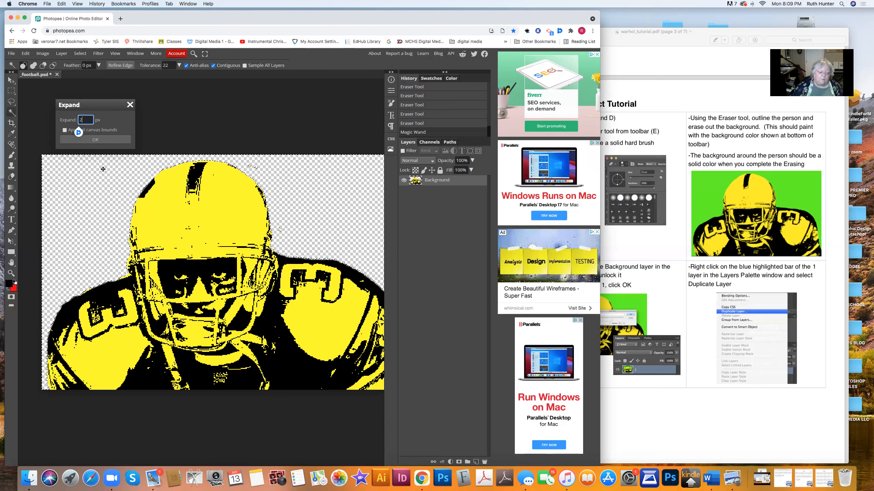
click(100, 142)
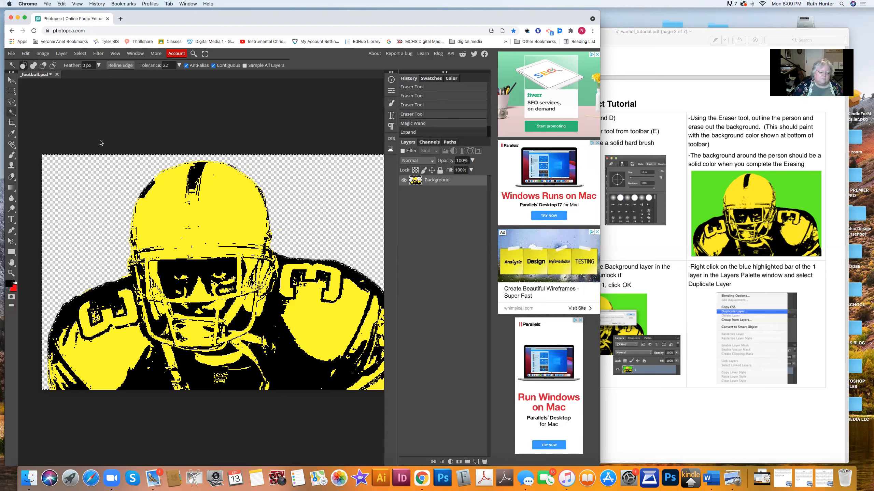
Fill the selected background with custom green 00ff00 at 100% opacity, and deselect it
click(25, 53)
click(38, 166)
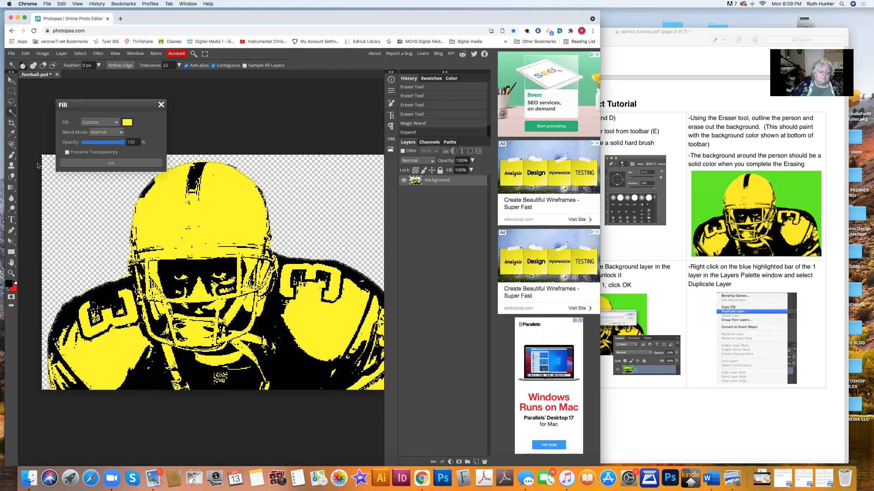
click(126, 123)
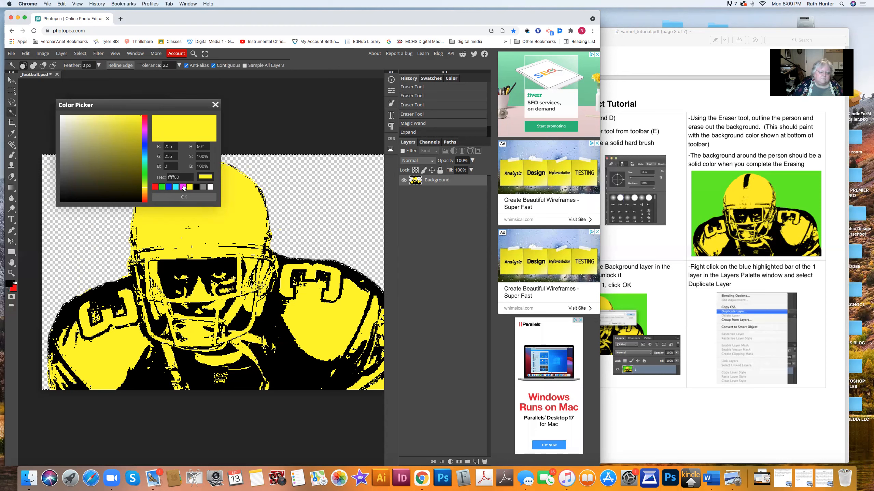
click(183, 188)
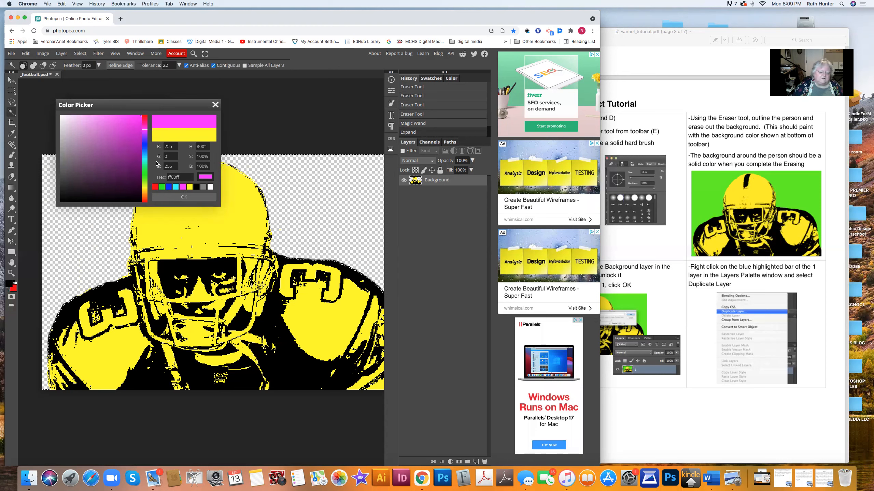
click(162, 187)
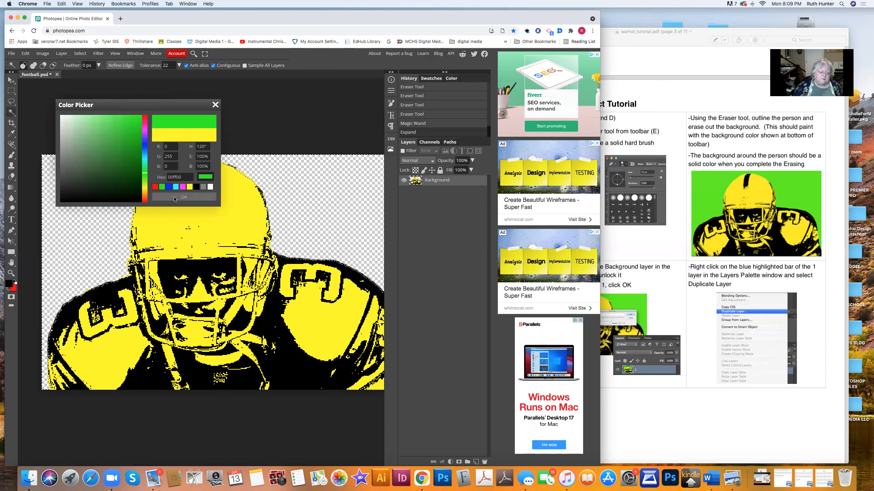
click(173, 198)
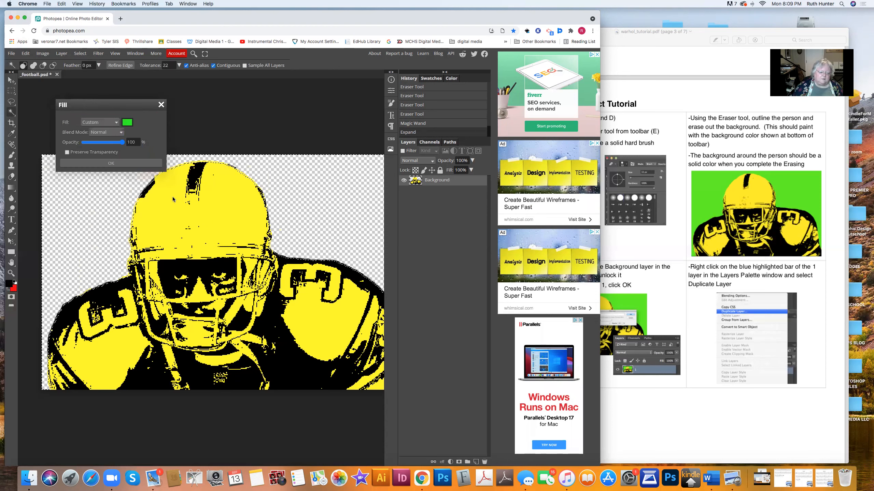
click(137, 163)
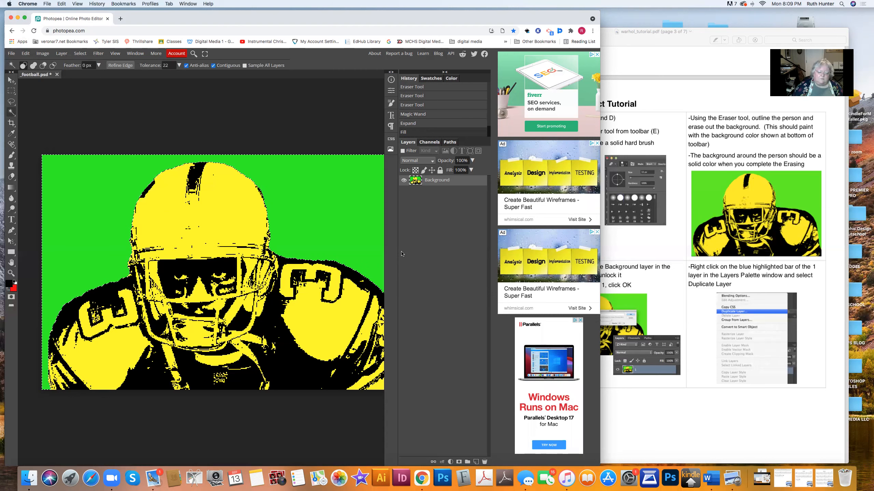
key(super+d)
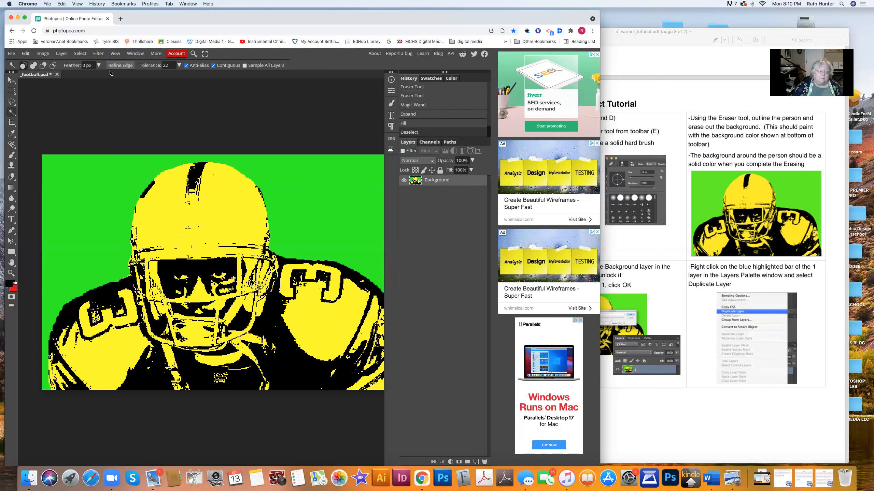
Duplicate the Background layer, and duplicate the resulting copy once more
click(61, 54)
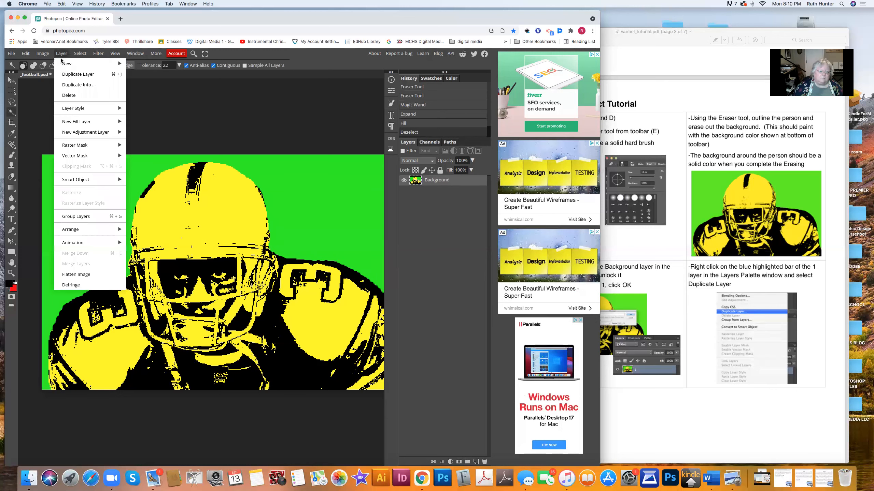
click(66, 77)
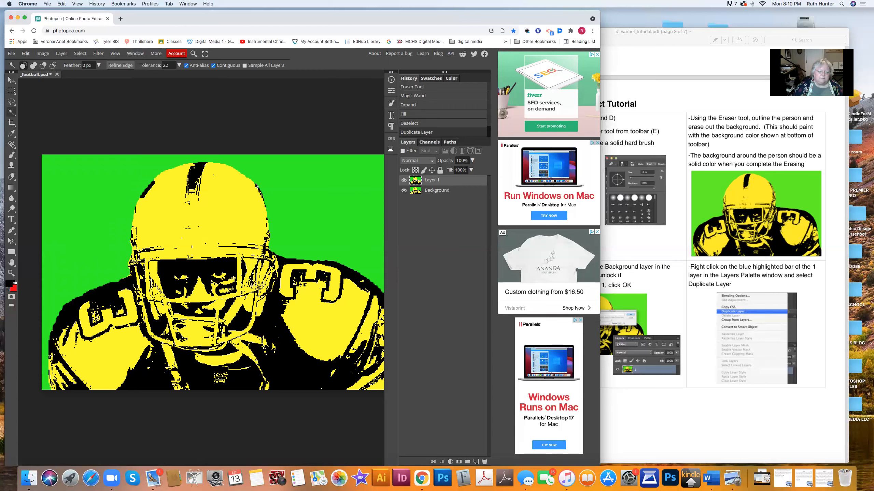
click(61, 53)
click(67, 76)
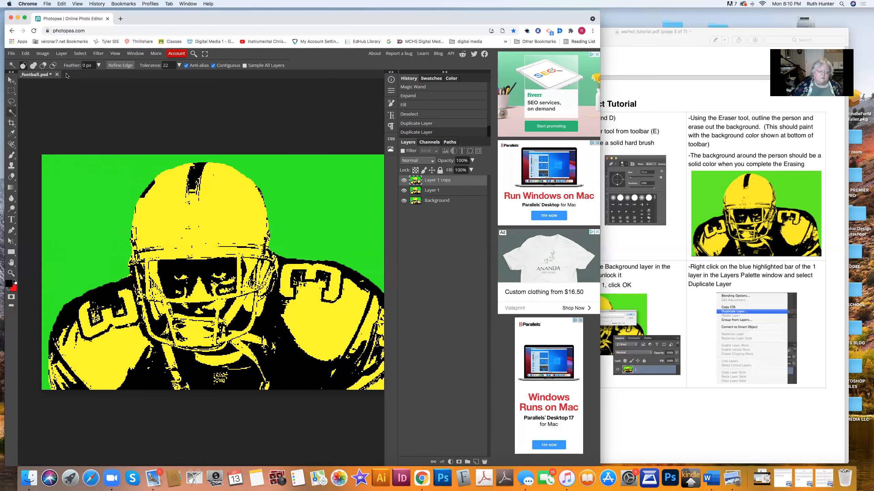
Duplicate the topmost layer once more, and read ahead in the tutorial to the canvas and layer arrangement instructions
click(61, 53)
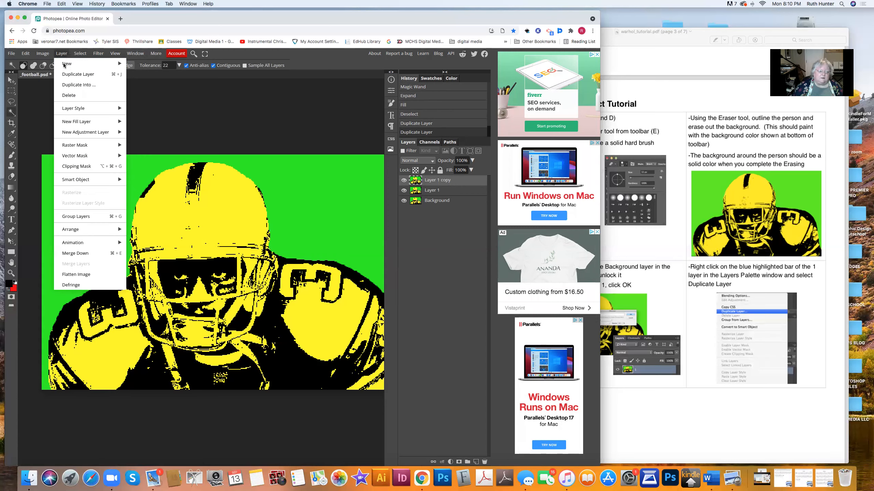
click(72, 75)
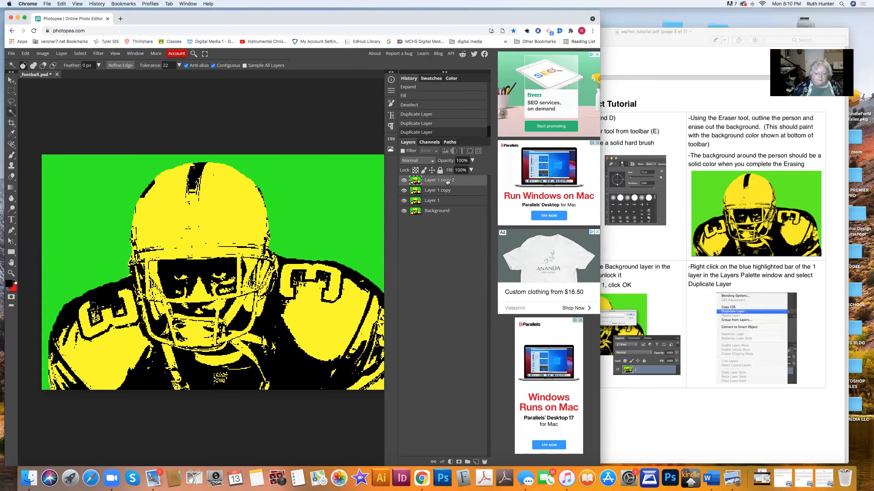
scroll(661, 316, down, 10)
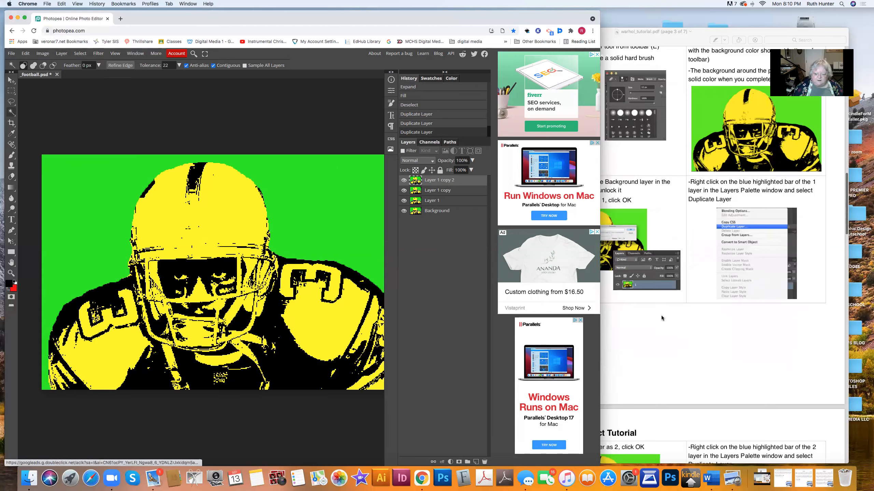
scroll(661, 317, down, 20)
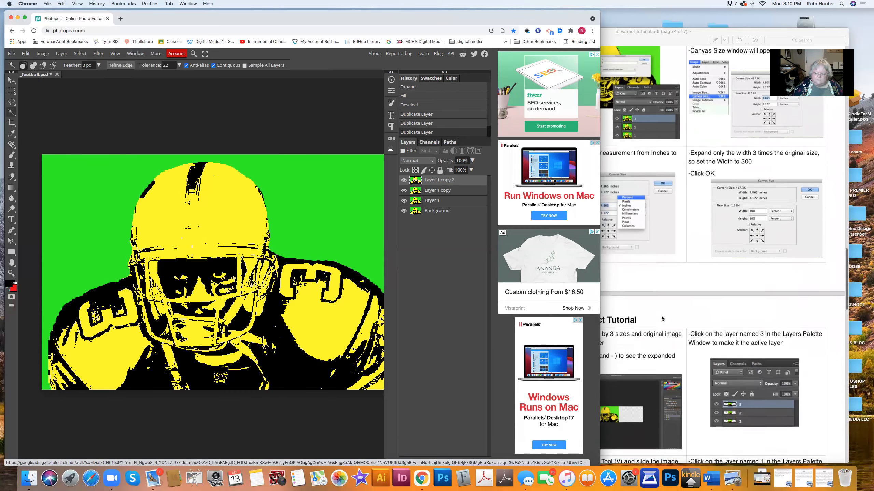
scroll(660, 316, down, 8)
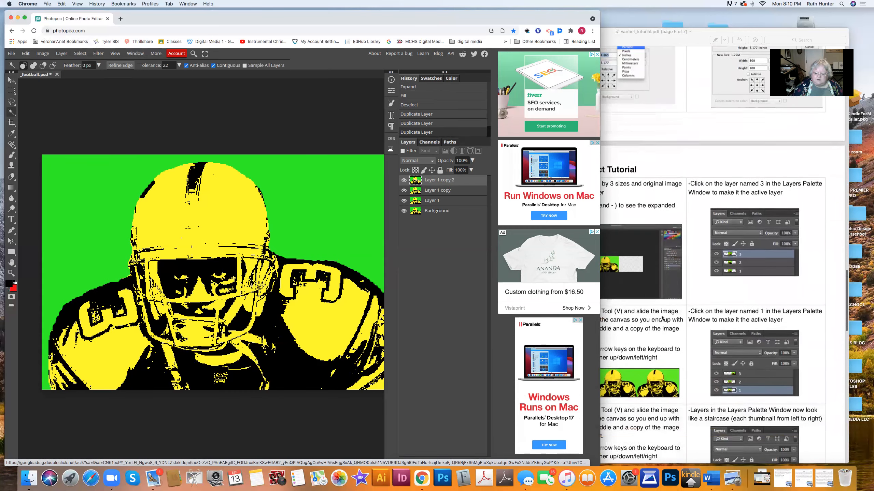
scroll(662, 317, down, 4)
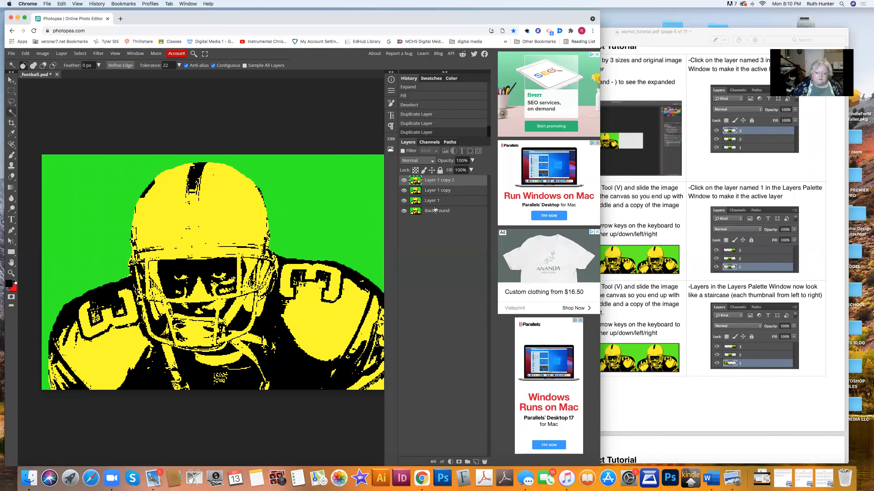
Rename the Background layer as Layer 2 and move it above Layer 1 in the layer order
double_click(447, 212)
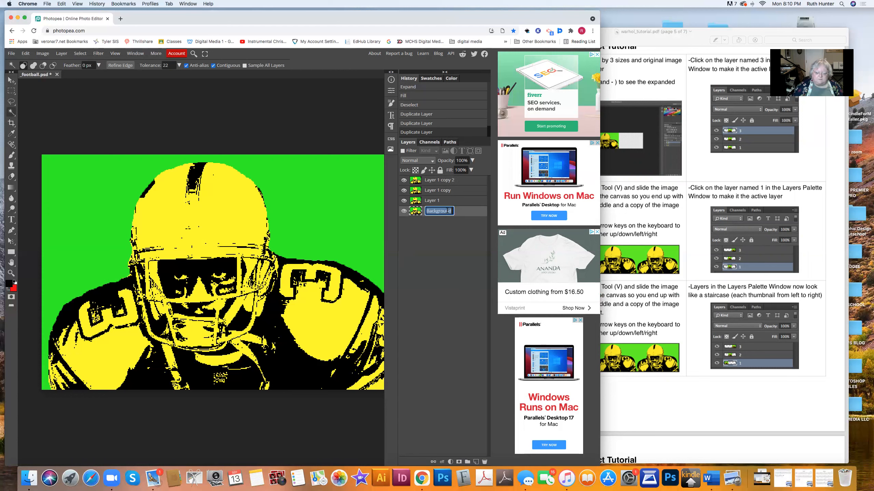
text(L)
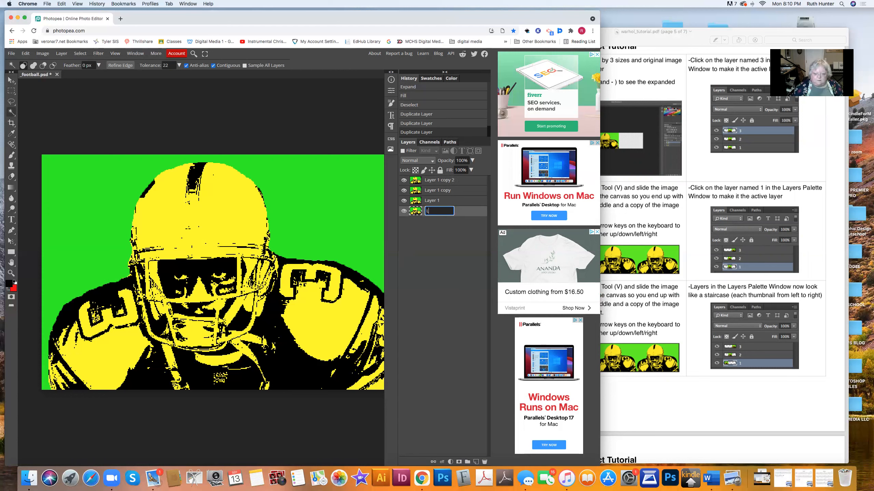
text(ayewrr 2)
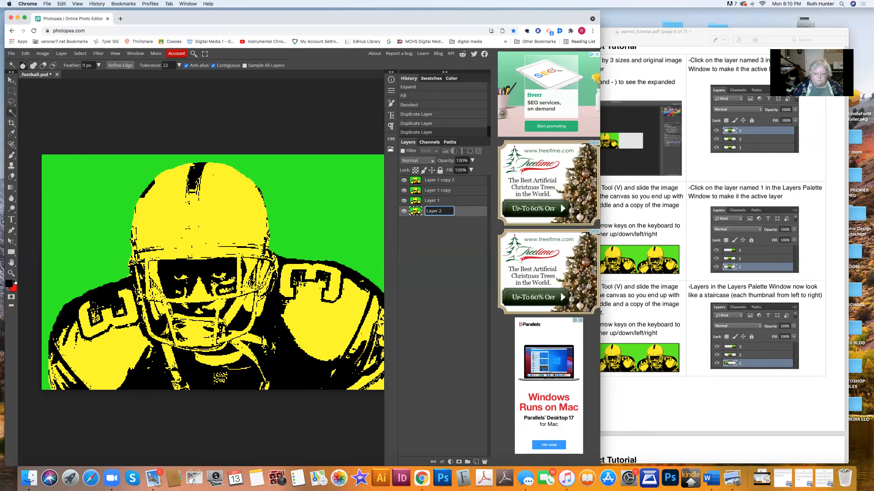
key(Return)
drag(475, 214, 474, 203)
Rename Layer 1 copy as Layer 3 and Layer 1 copy 2 as Layer 4
double_click(441, 191)
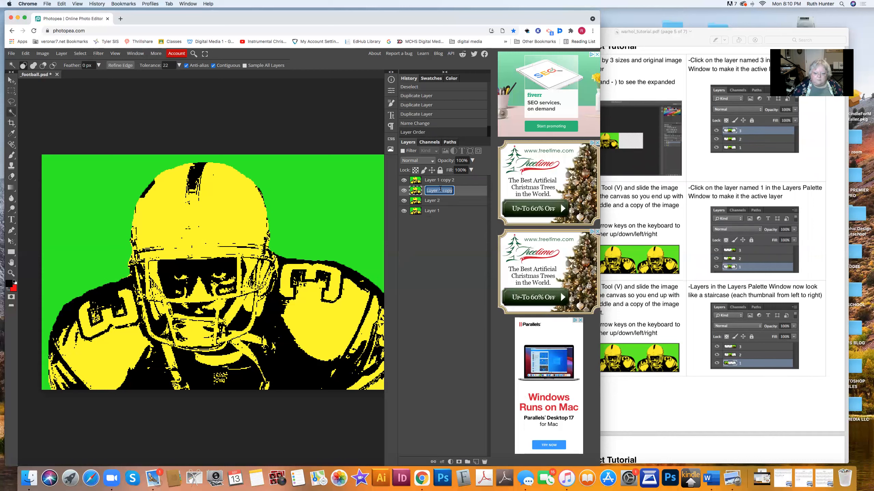
text(Lywr)
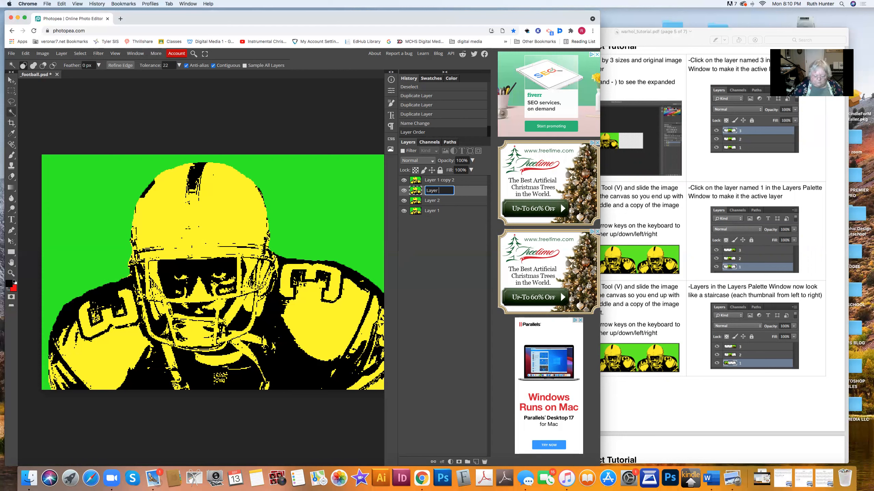
key(Return)
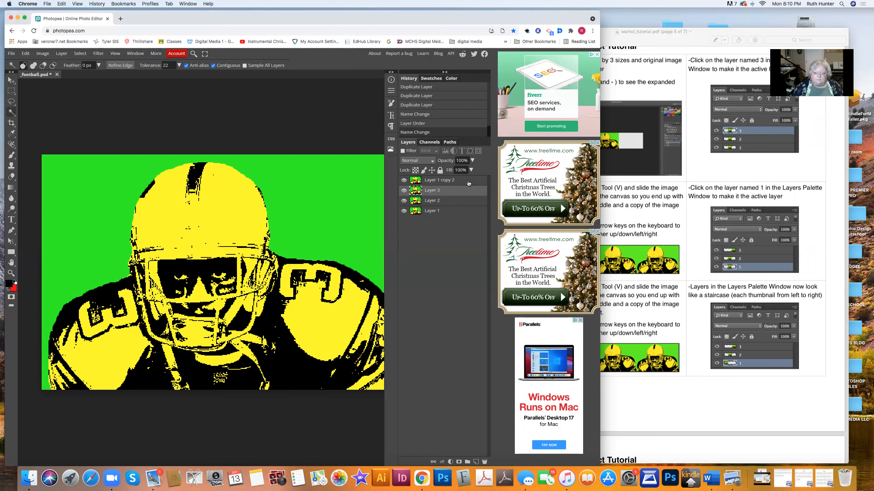
double_click(444, 183)
text(L)
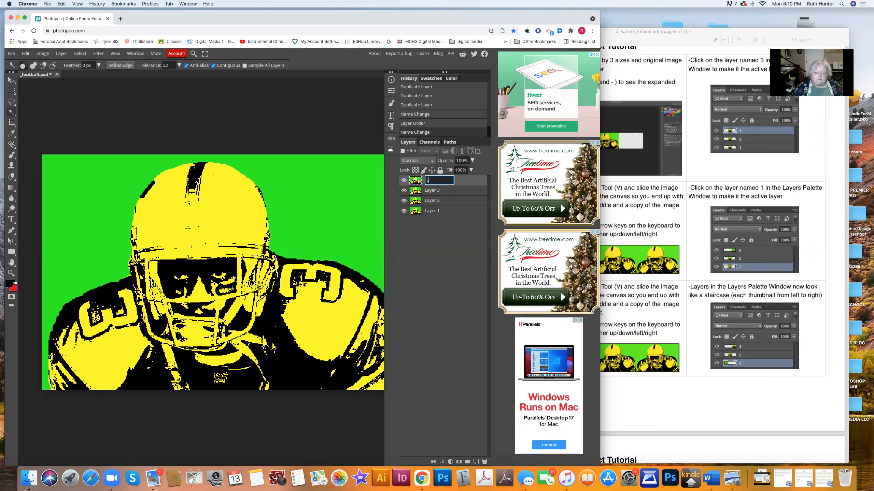
text(ayer 4)
key(Return)
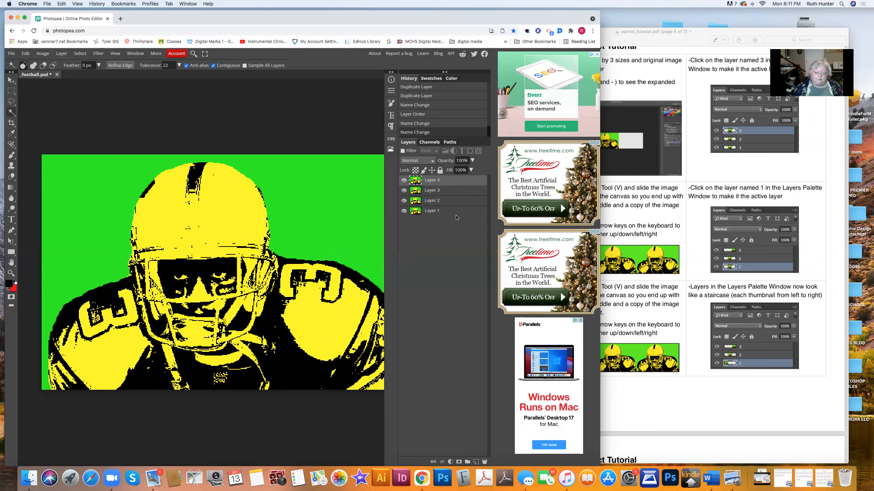
Select the green background around the player on Layer 2 with the Magic Wand
click(462, 212)
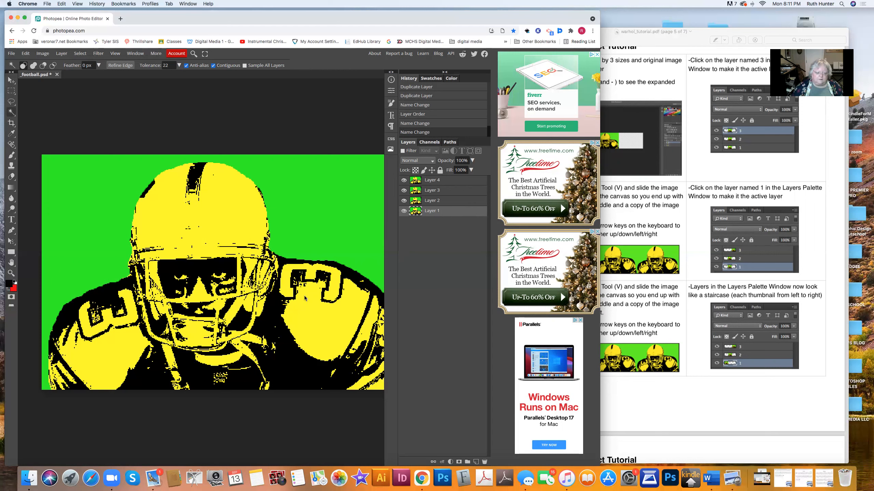
click(448, 201)
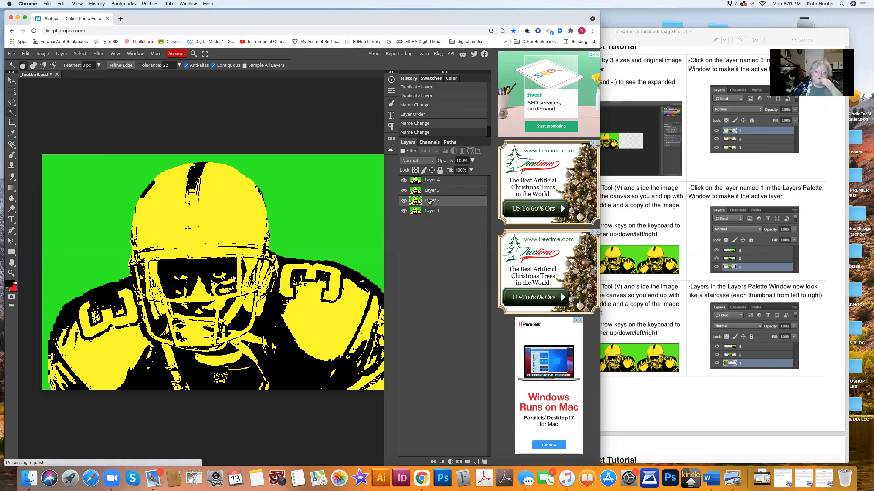
click(300, 200)
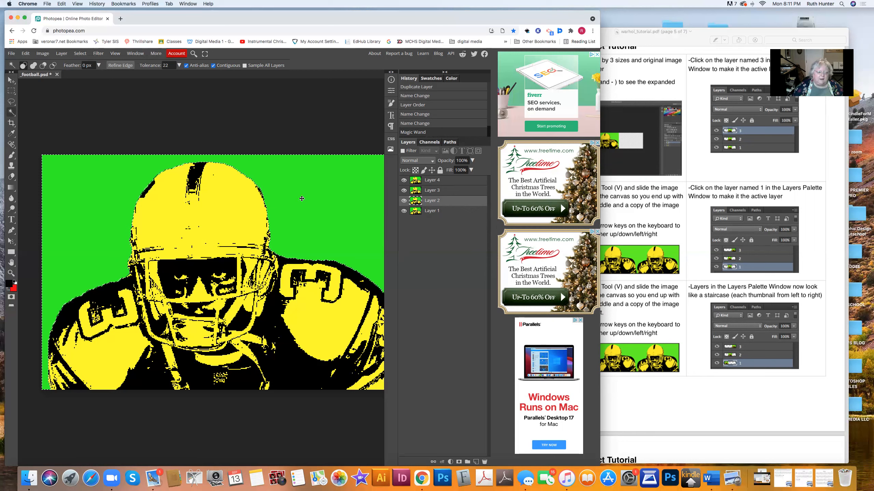
click(76, 194)
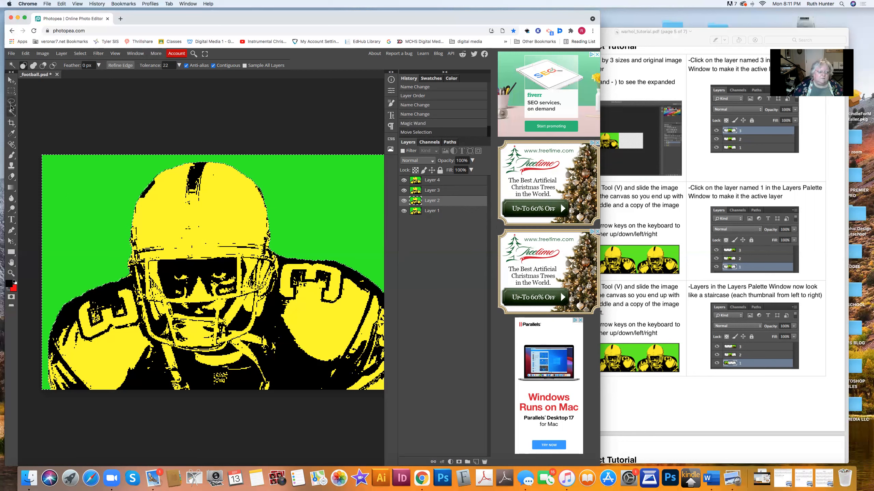
Fill the selected background on Layer 2 with custom orange ff740e at 100% opacity
click(26, 54)
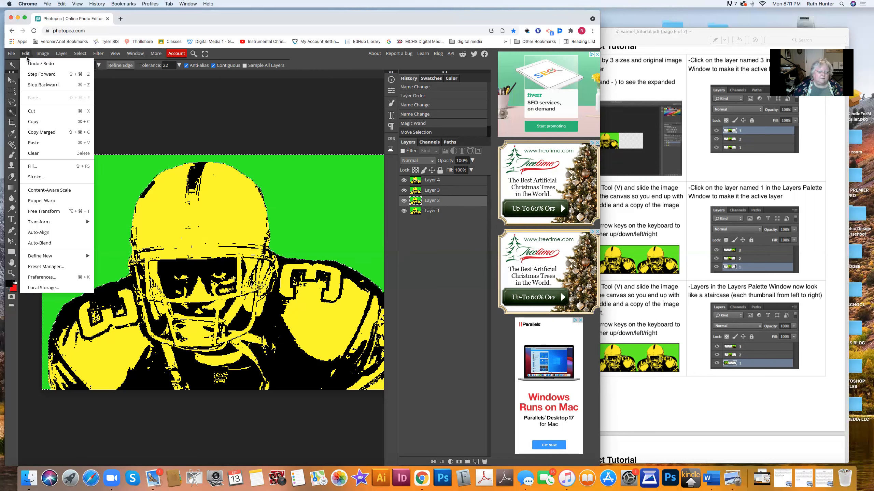
click(33, 166)
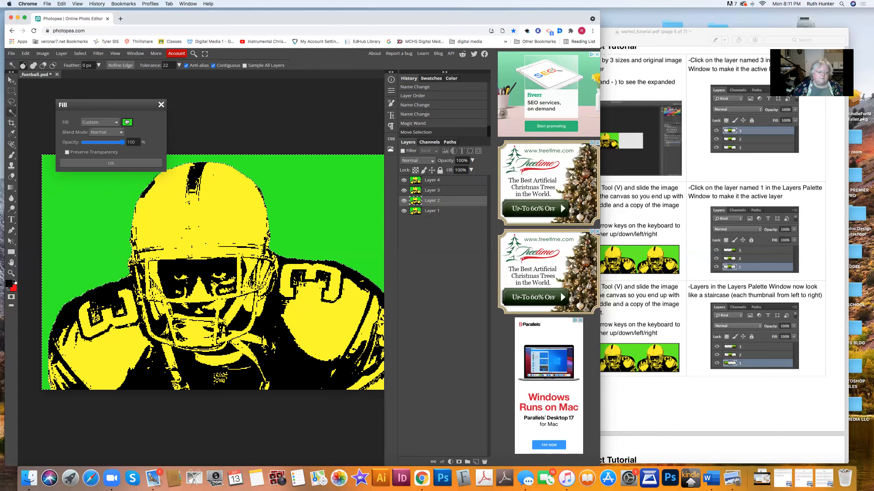
click(127, 122)
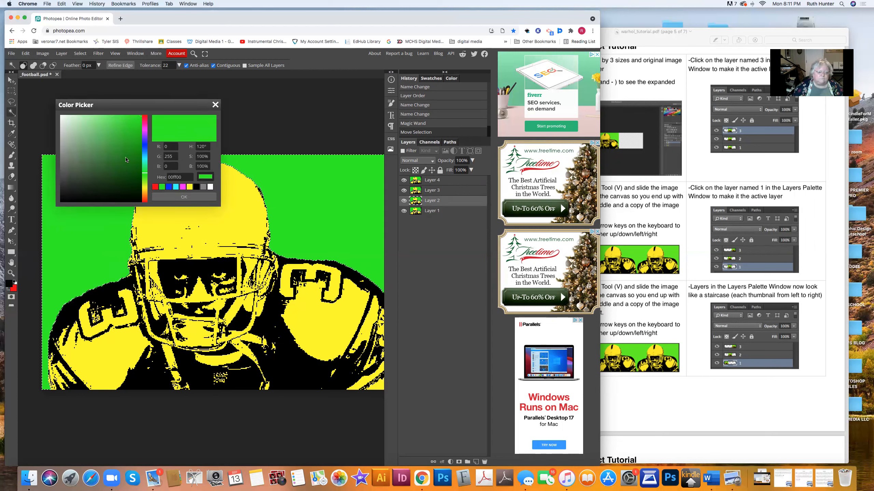
click(145, 195)
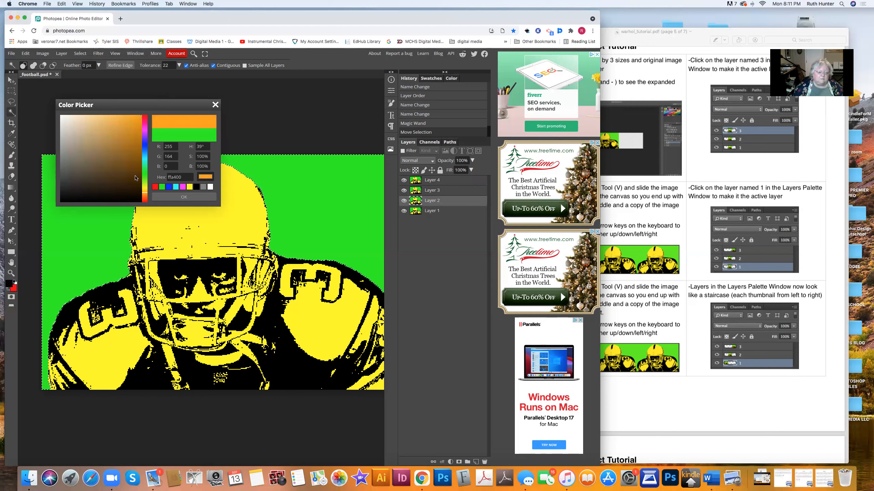
click(135, 118)
click(137, 115)
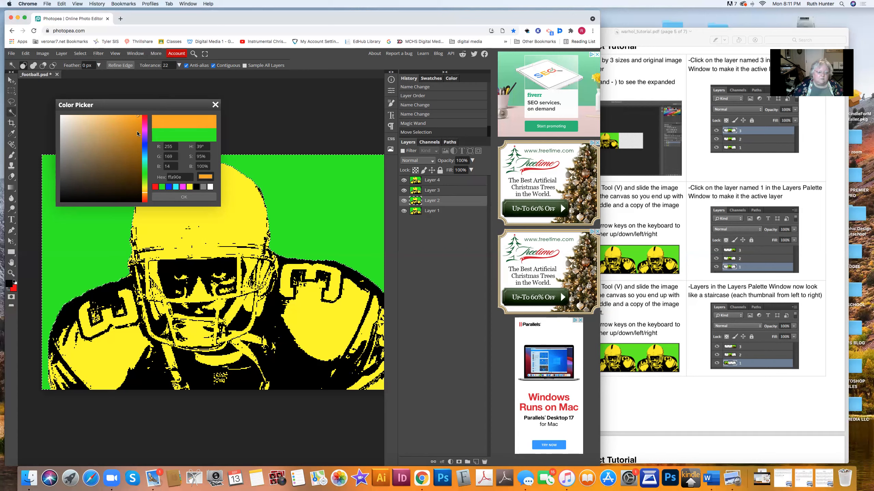
click(145, 195)
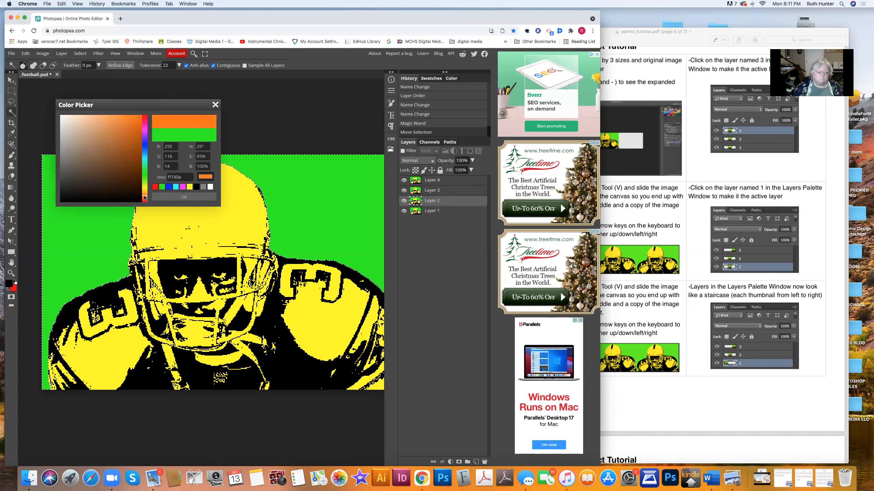
click(185, 197)
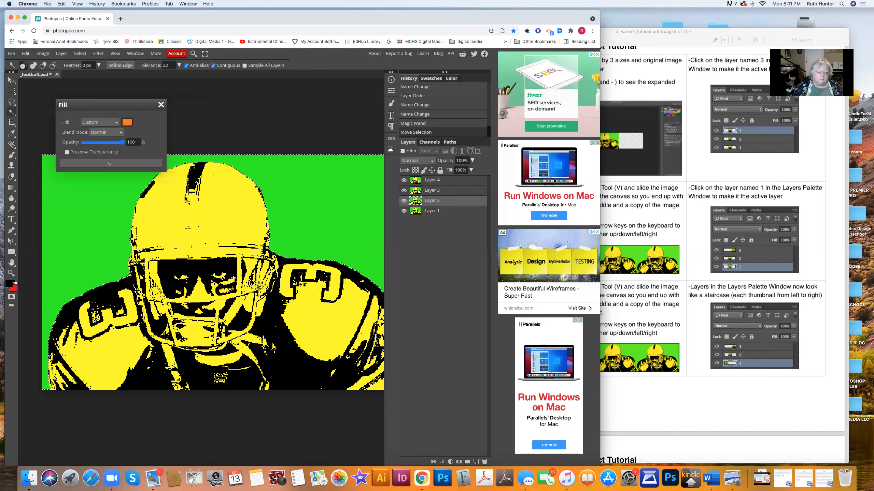
click(121, 164)
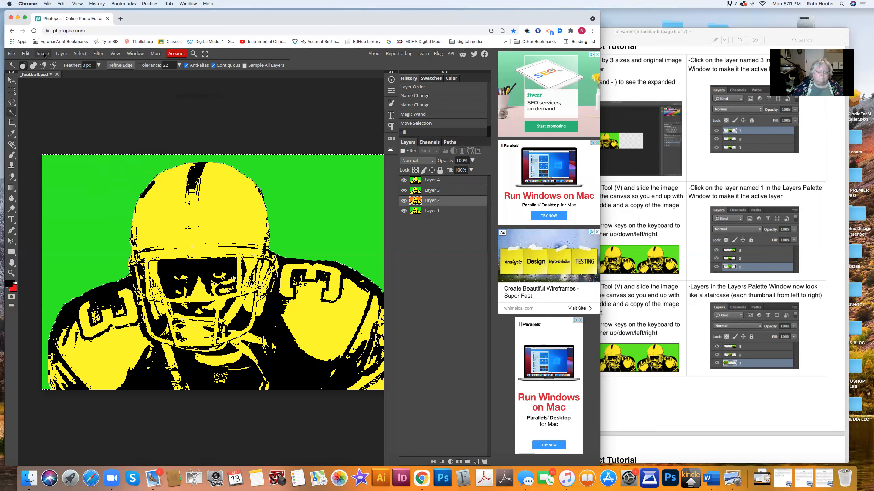
Hide Layer 3 and Layer 4 to expose Layer 2, and deselect the background
click(404, 190)
click(403, 180)
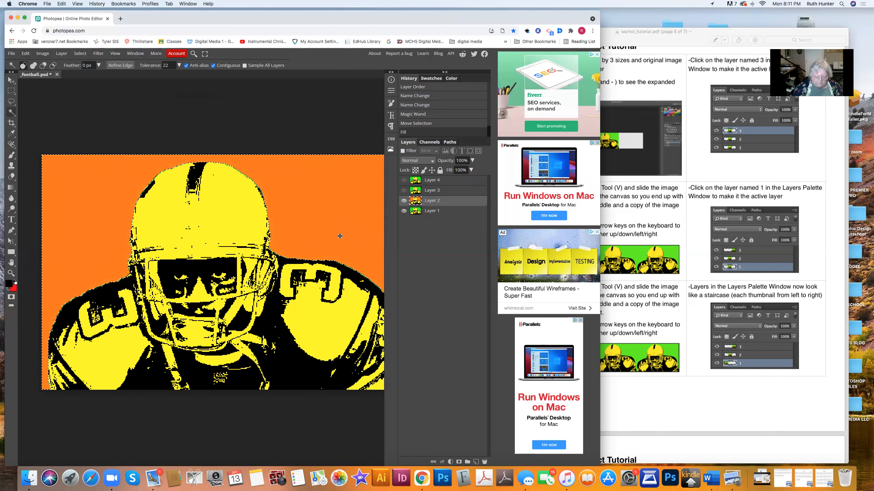
key(ctrl+d)
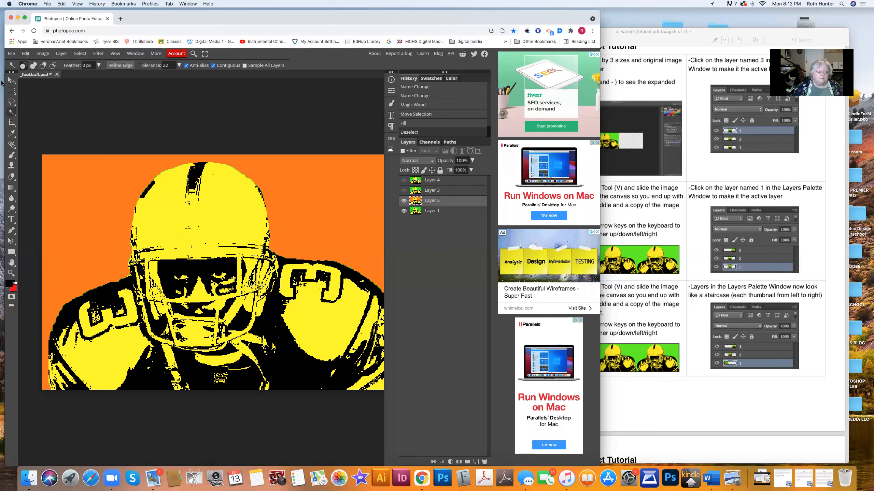
Select the black areas of Layer 2 using Color Range set to Shadows, with 40% fuzziness and a maximum of 60
click(347, 273)
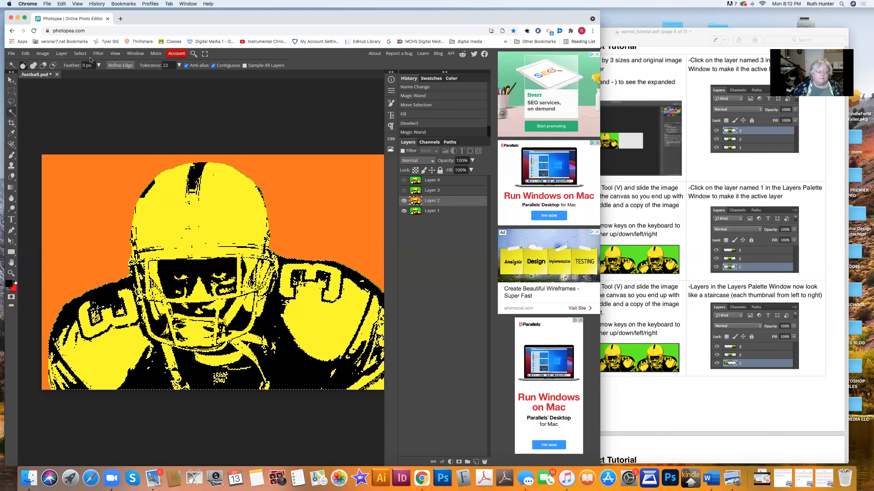
click(79, 54)
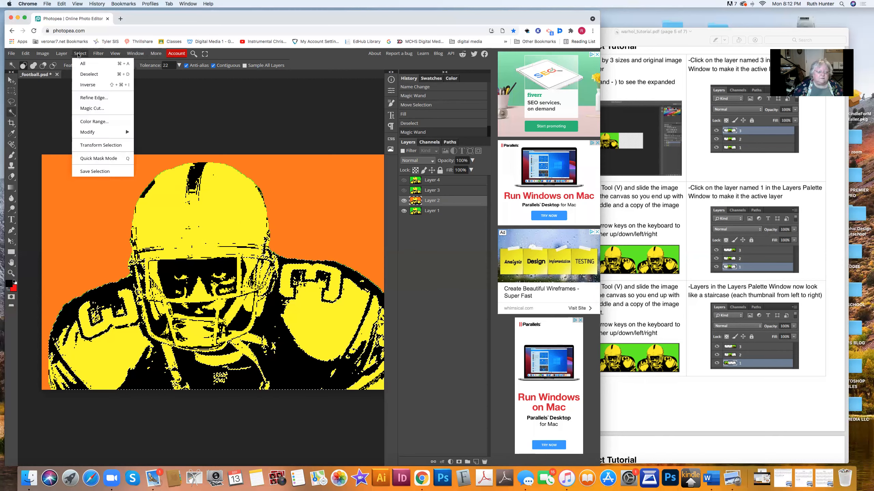
click(89, 122)
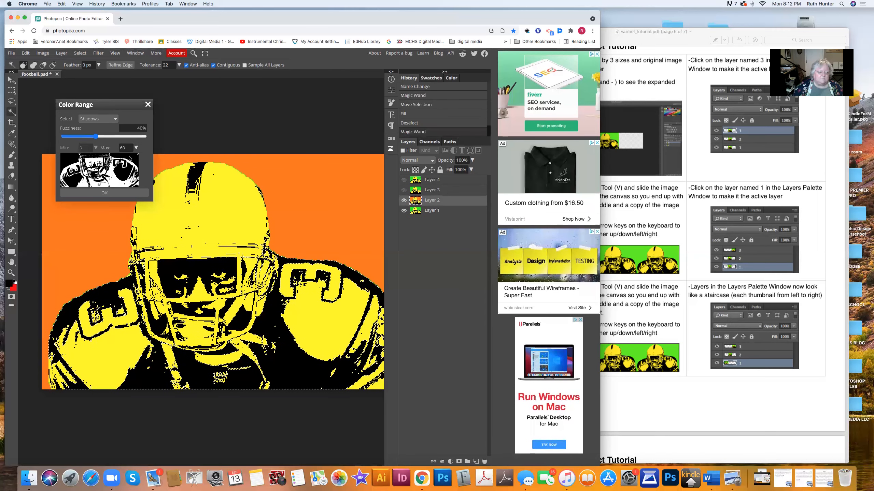
click(103, 193)
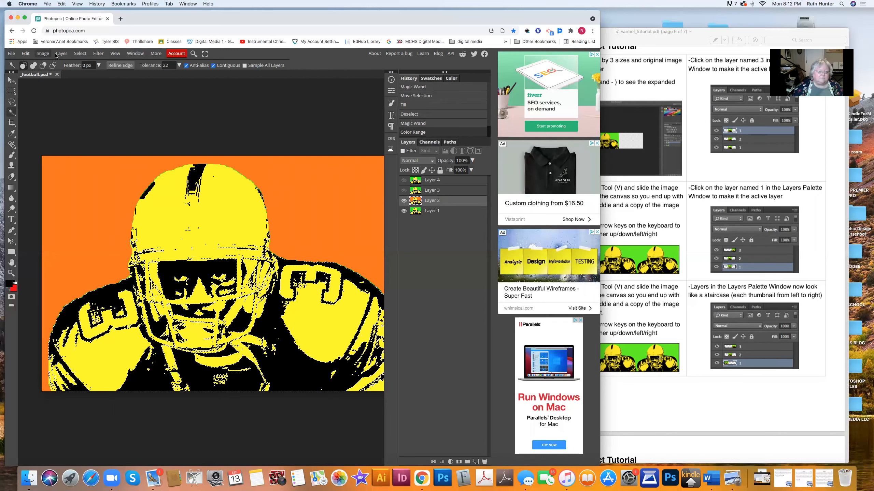
Invert the selection and remove the orange background from it with the Magic Wand, keeping only the player's yellow areas
click(80, 54)
click(83, 85)
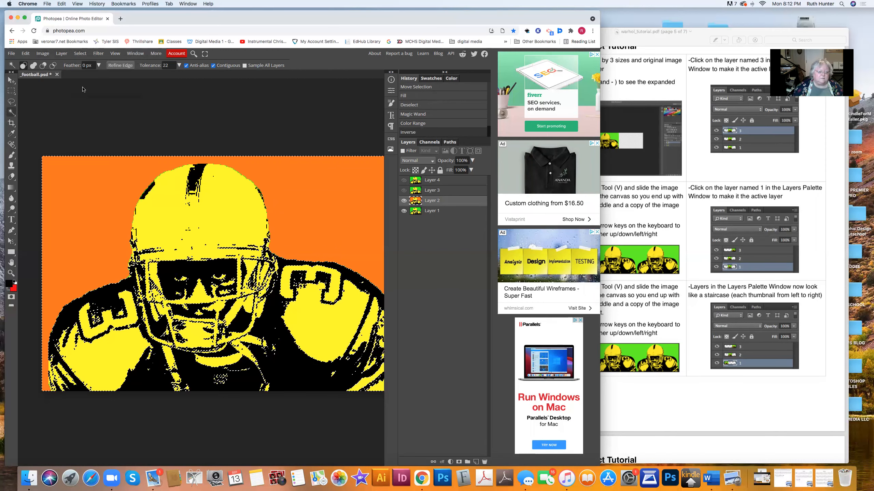
click(91, 166)
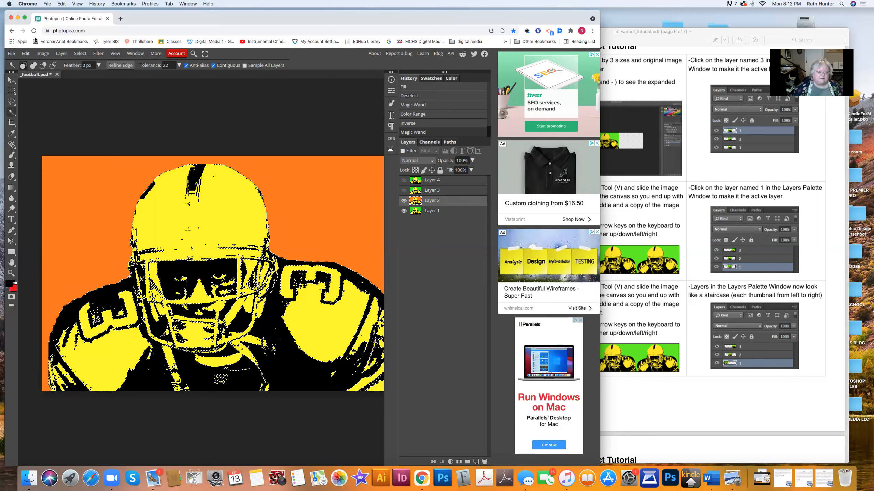
Fill the selected player areas of Layer 2 with custom cyan 00ffff at 100% opacity and dismiss the browser's extension warning
click(26, 53)
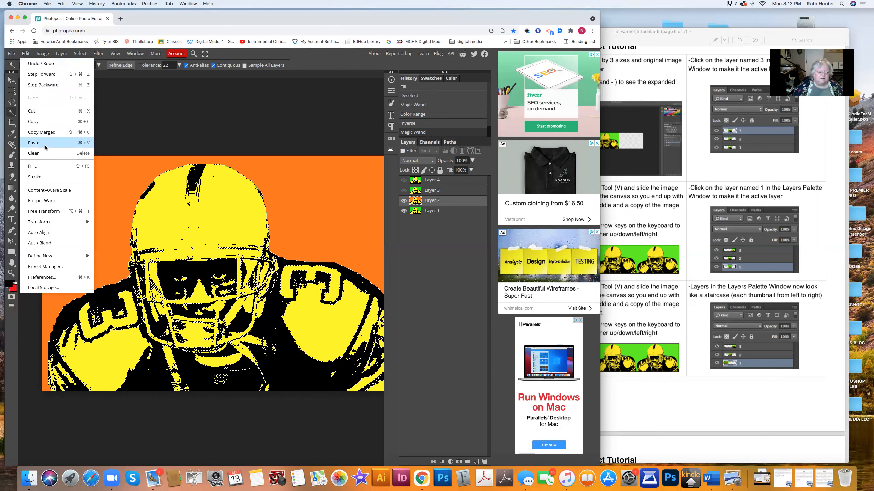
click(43, 166)
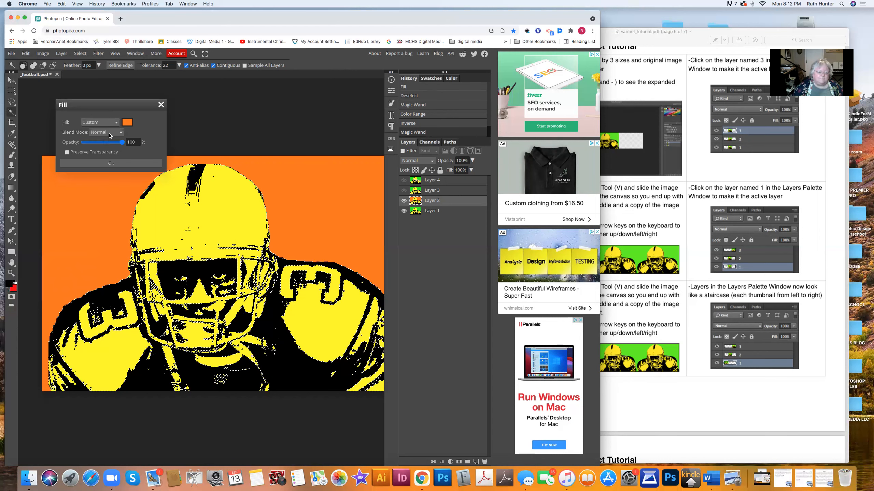
click(127, 123)
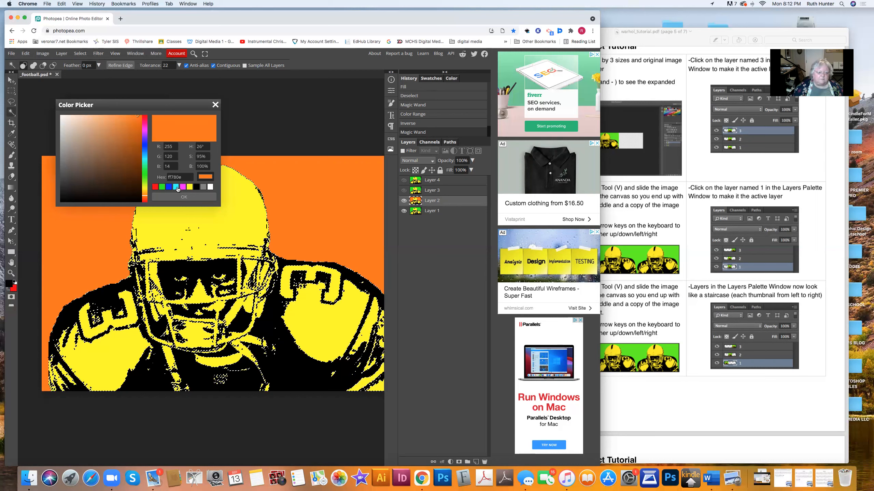
click(175, 187)
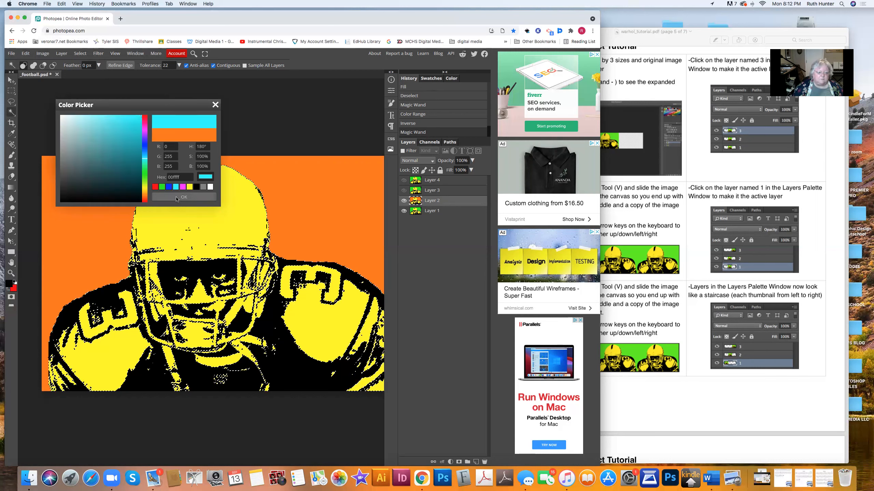
click(177, 198)
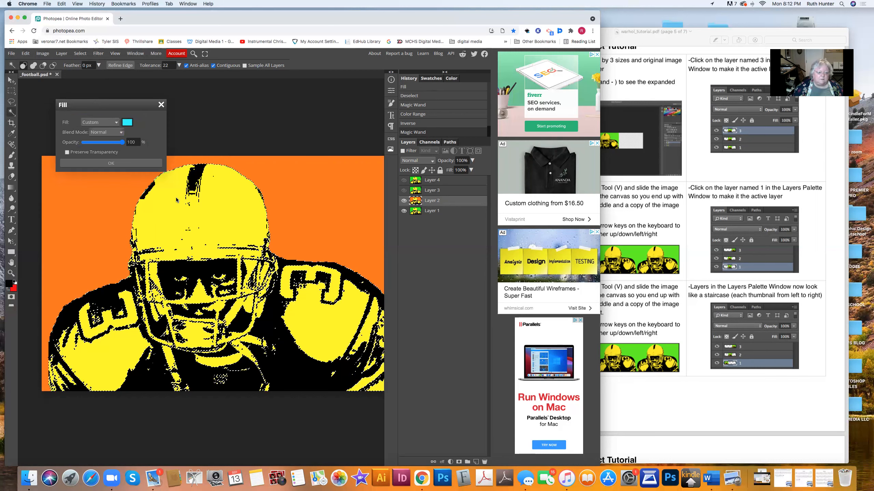
click(134, 164)
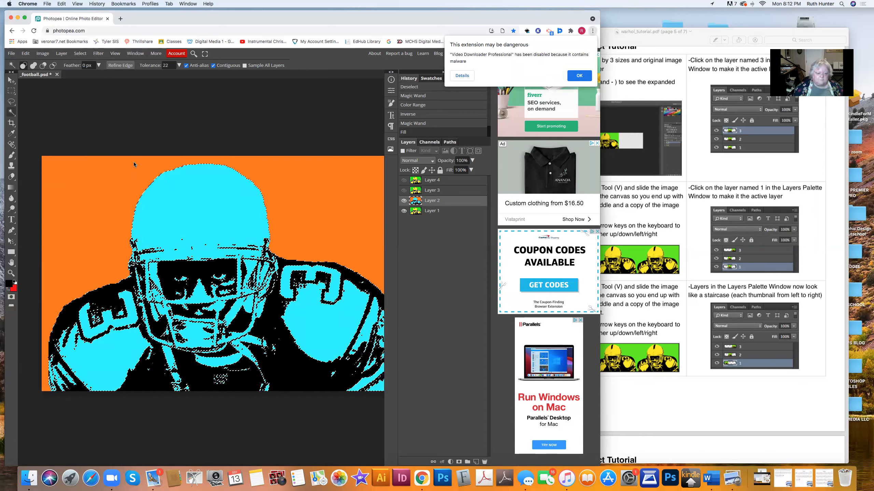
click(579, 76)
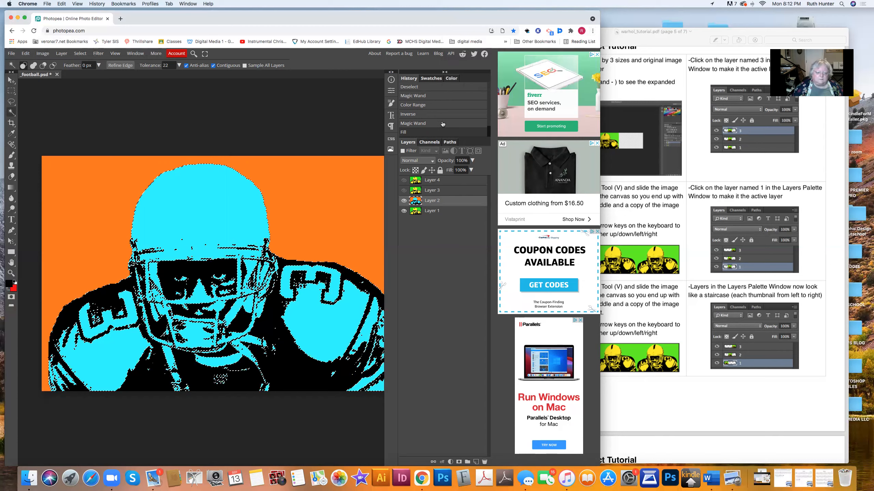
Undo the cyan fill and the selection steps back to the state before the last Color Range selection
click(412, 105)
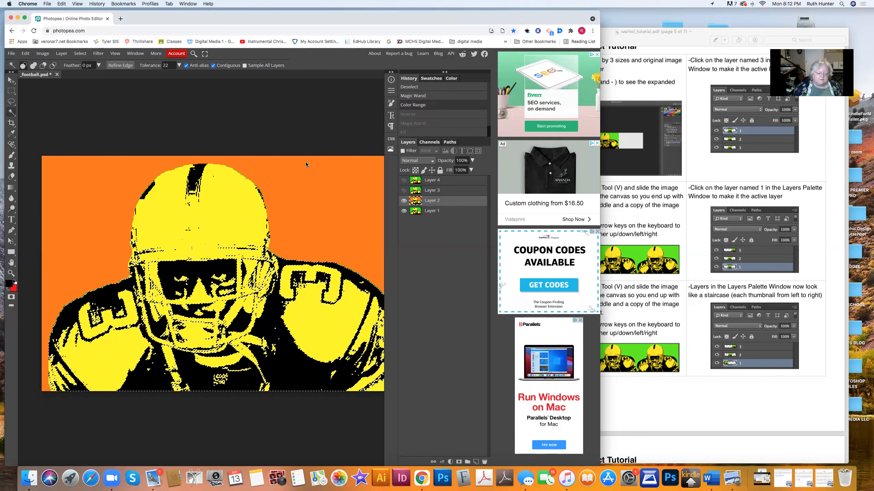
click(196, 178)
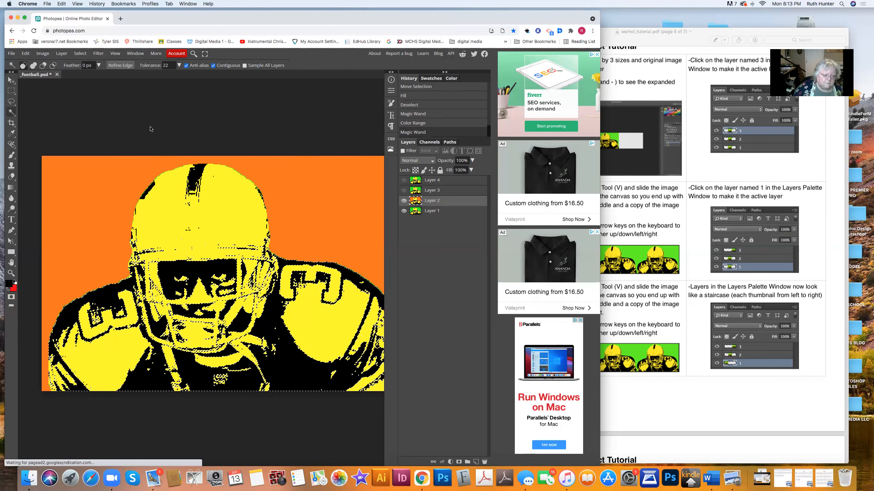
key(super+z)
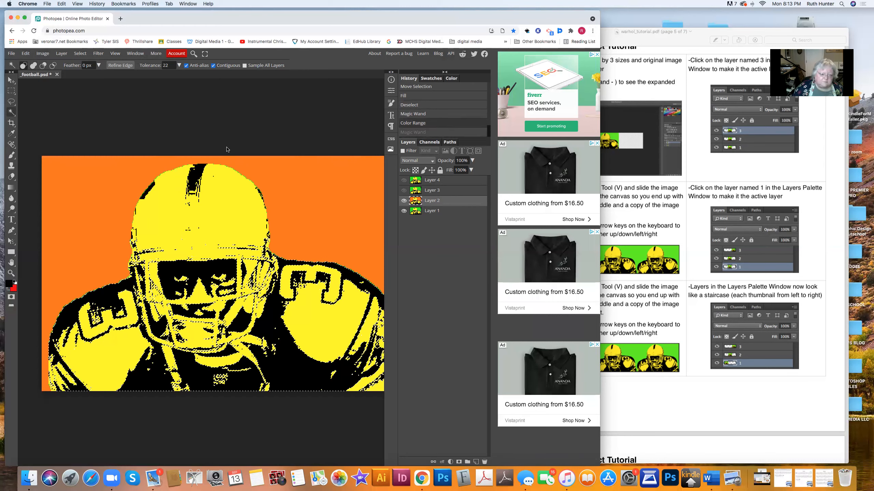
key(super+z)
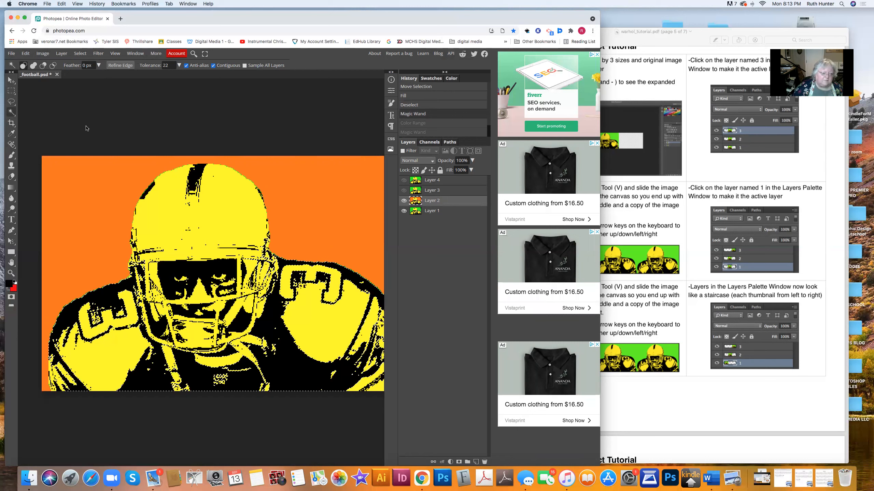
Select the black areas of Layer 2 using Color Range set to Shadows, with fuzziness raised to 49%
click(78, 55)
click(84, 122)
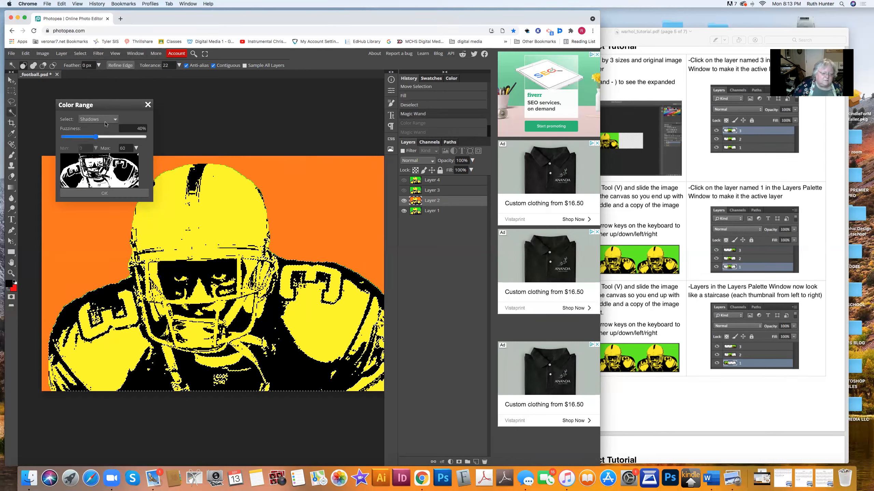
drag(96, 138, 103, 138)
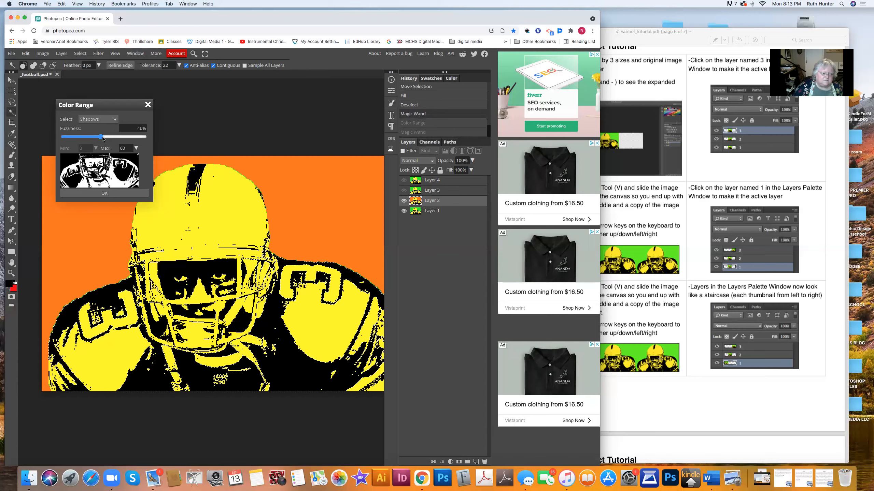
click(107, 193)
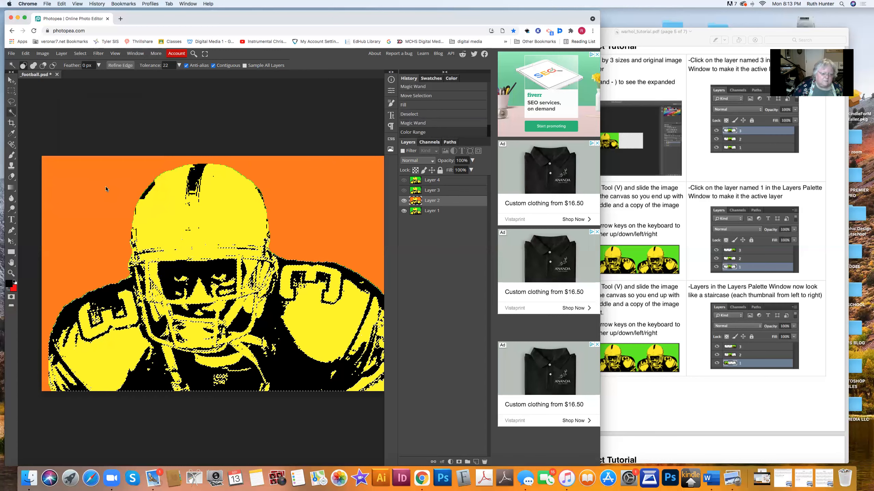
Add the helmet's black stripe, its dark side patch and the black area beside the face mask to the selection with the Magic Wand
click(195, 176)
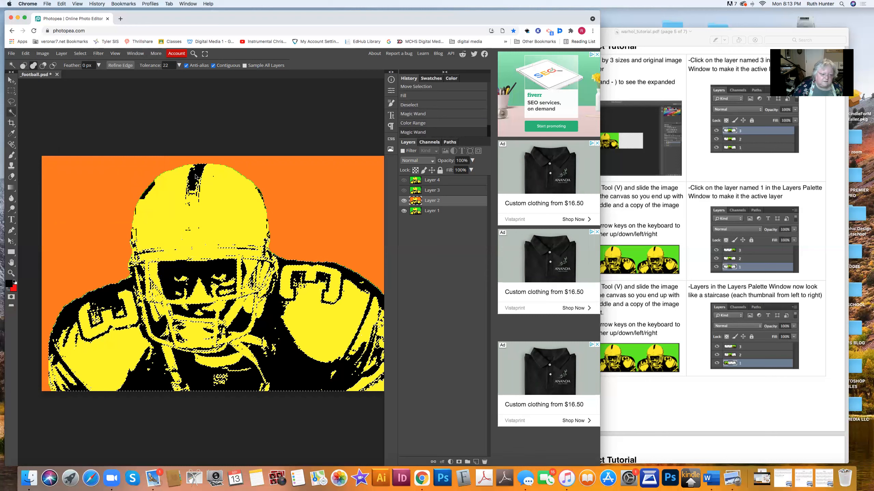
click(150, 187)
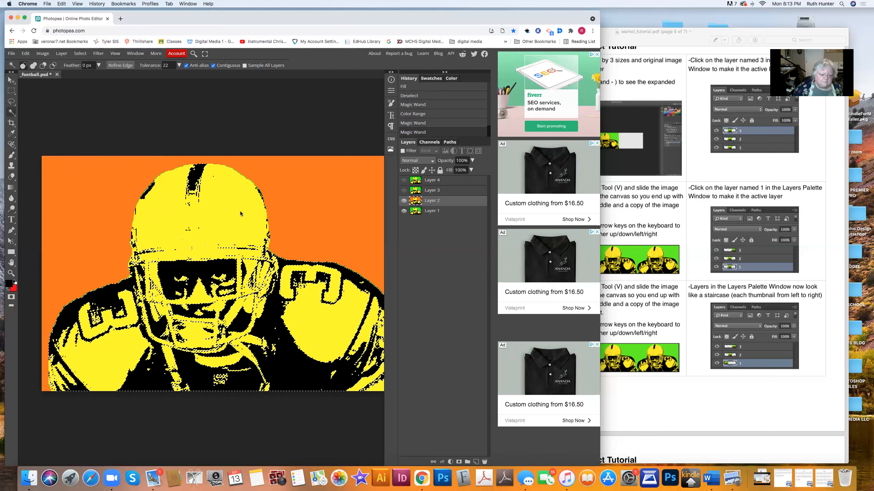
shift+click(264, 322)
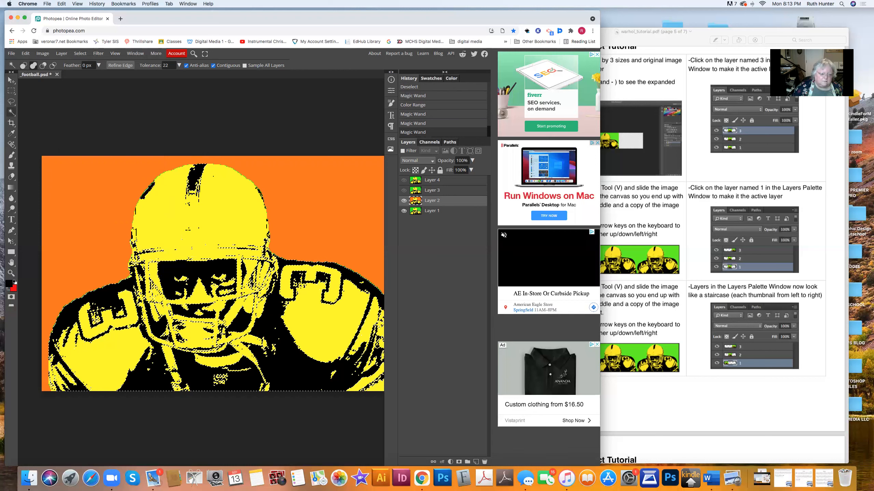
Try Color Range with Midtones and Sampled Colors instead of Shadows, and undo the resulting selection
click(79, 54)
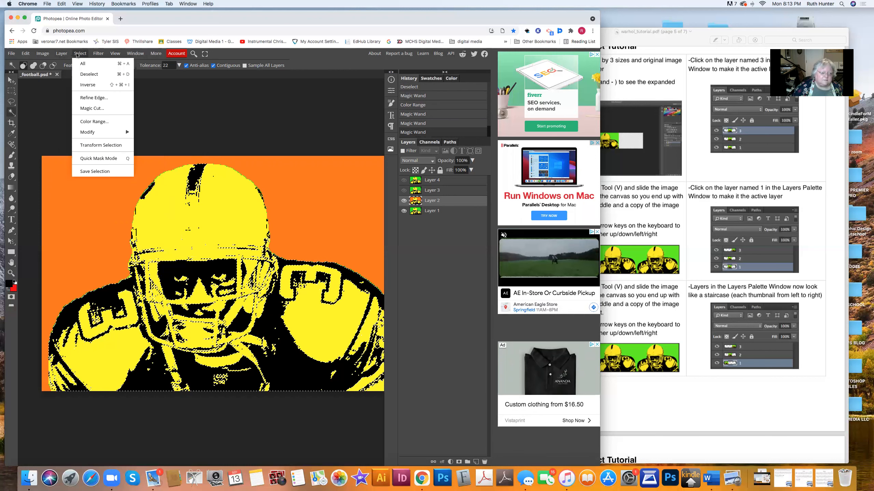
click(94, 122)
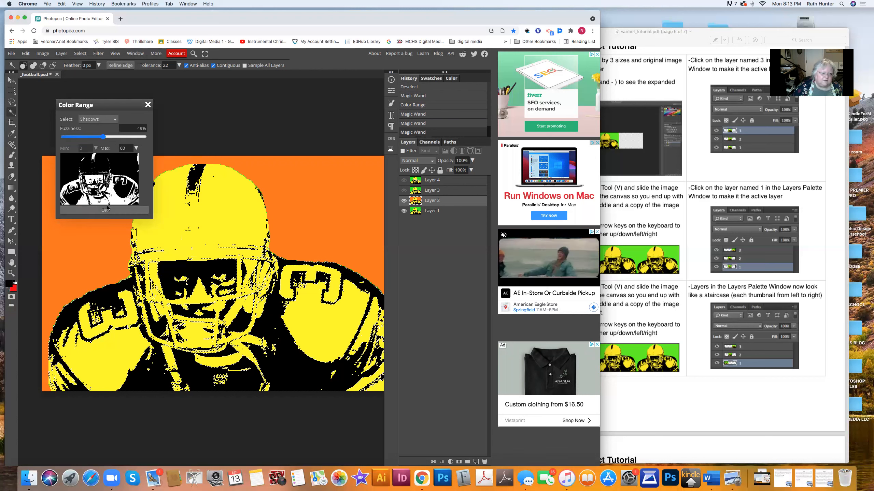
click(98, 119)
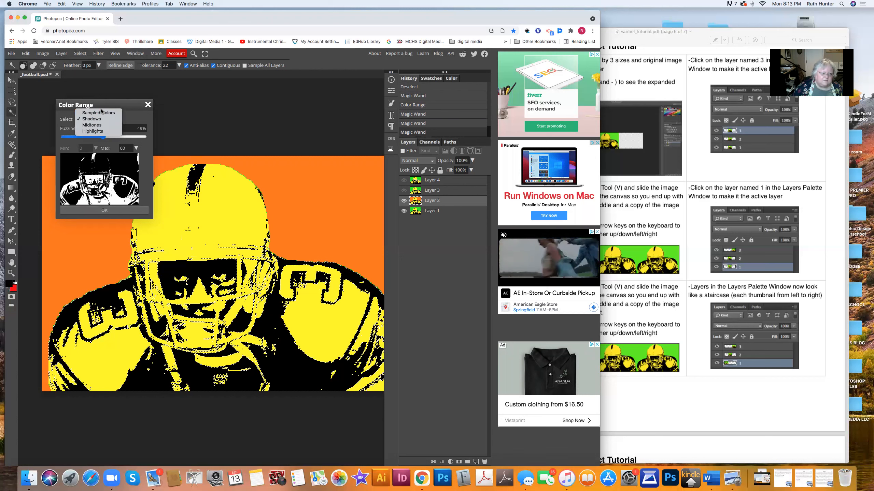
click(95, 125)
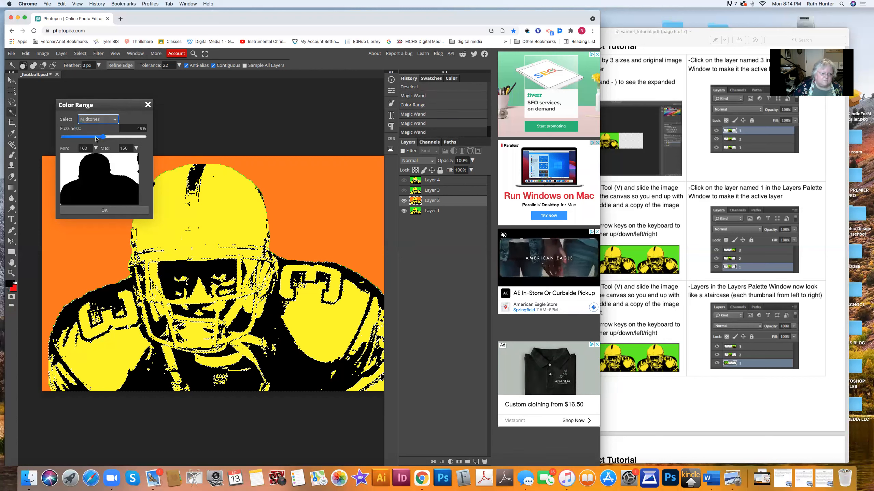
click(97, 121)
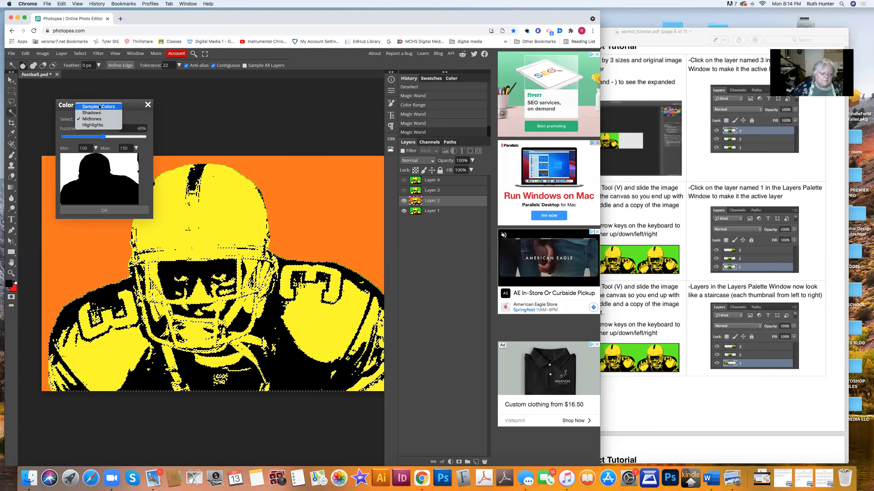
click(98, 107)
click(100, 209)
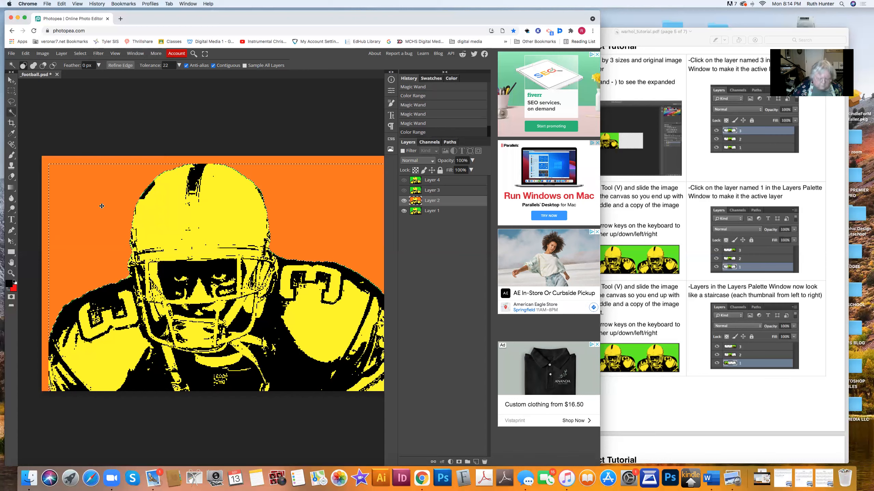
key(super+z)
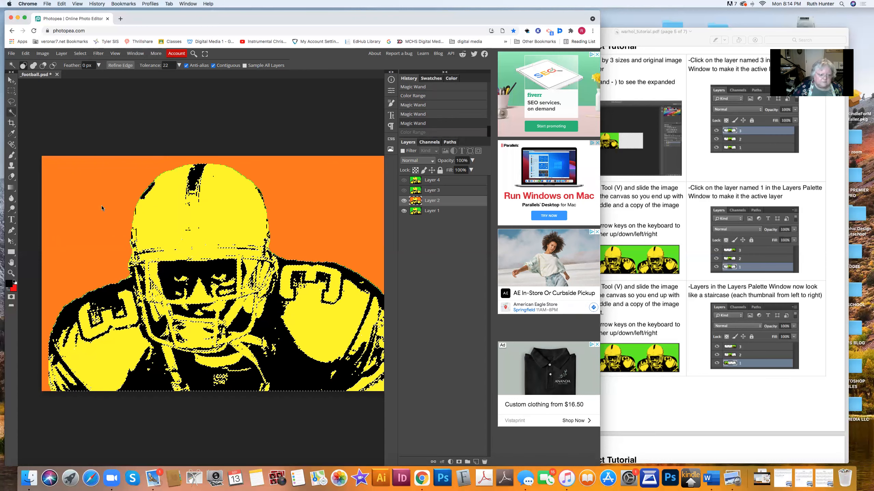
Include the helmet's center stripe and the black patch along its side in the black selection again using the Magic Wand
click(195, 179)
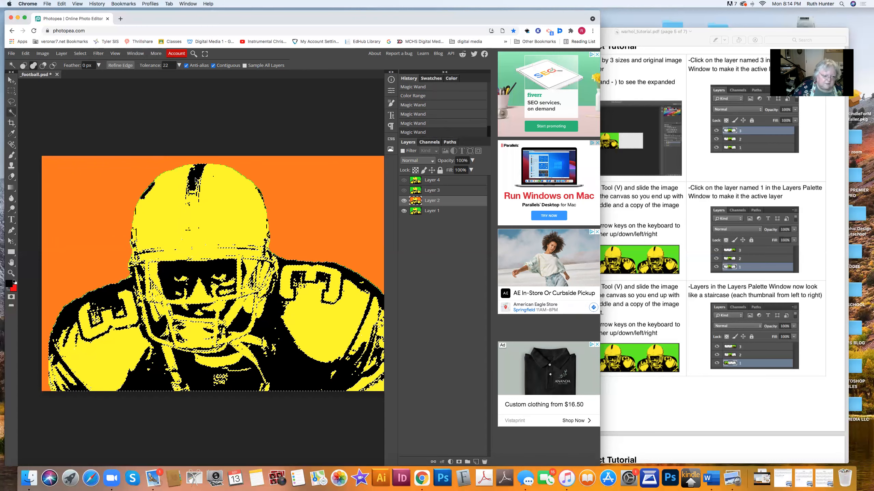
click(148, 191)
click(146, 194)
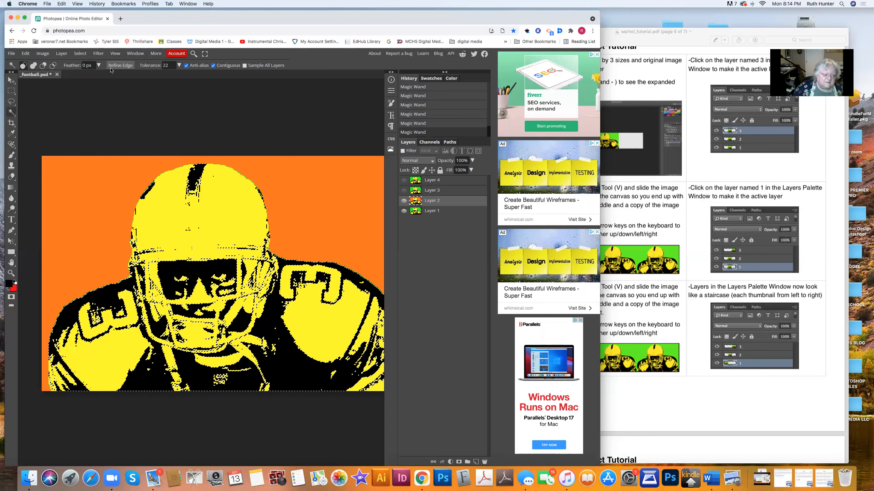
Invert the selection and take the orange background out of it with the Magic Wand
click(80, 53)
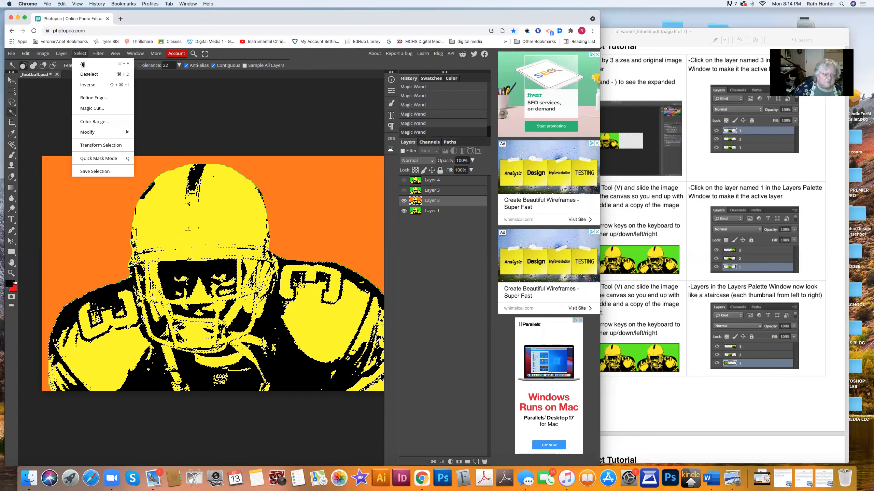
click(85, 85)
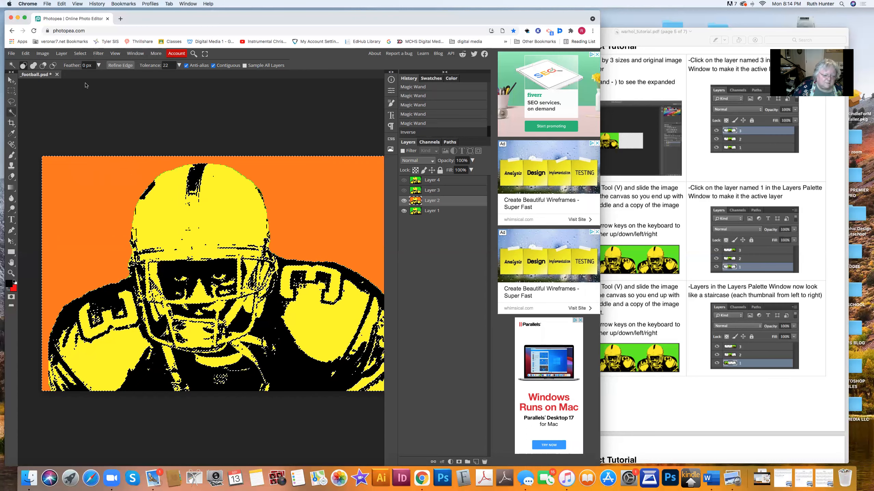
click(75, 173)
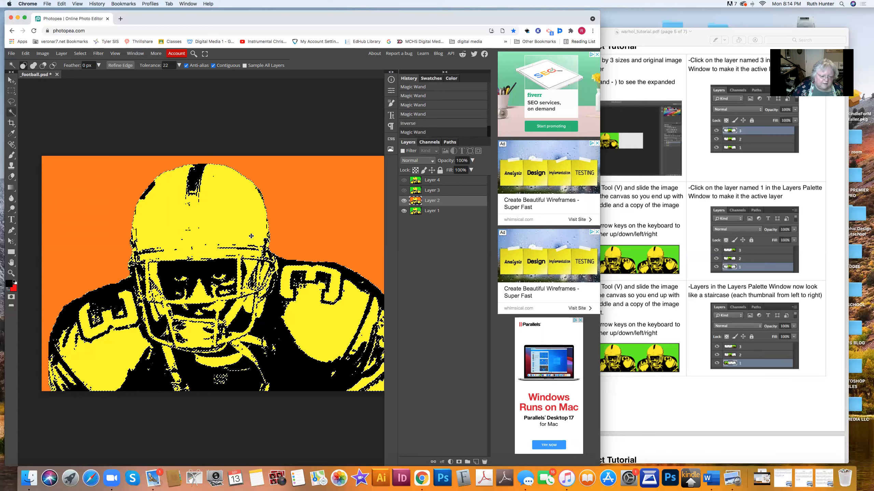
Fill the selected yellow player areas of Layer 2 with custom cyan 00ffff and deselect
click(26, 53)
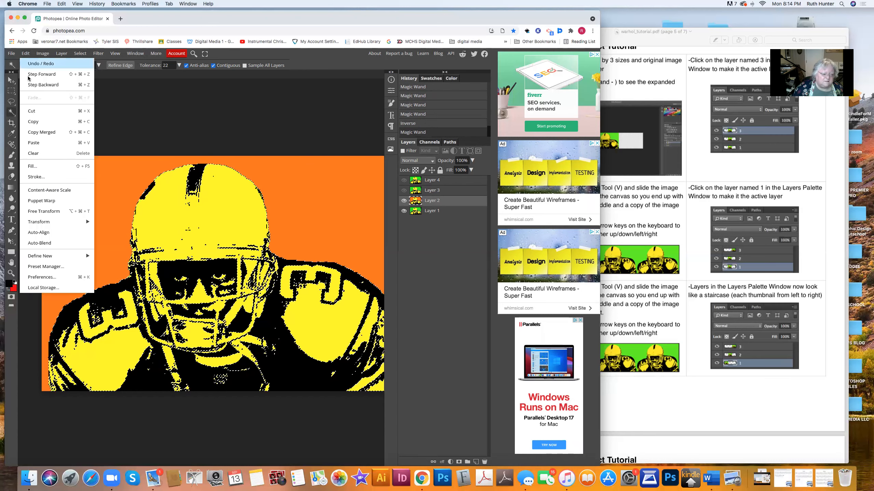
click(43, 165)
click(111, 163)
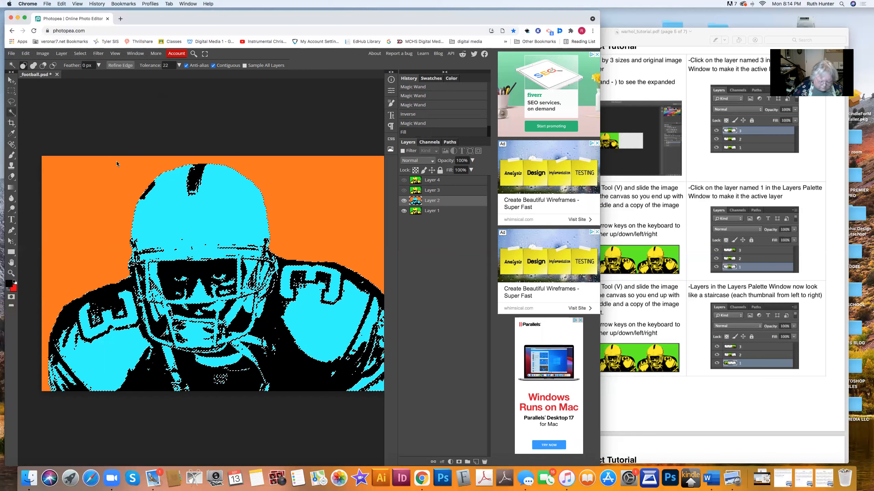
key(super+d)
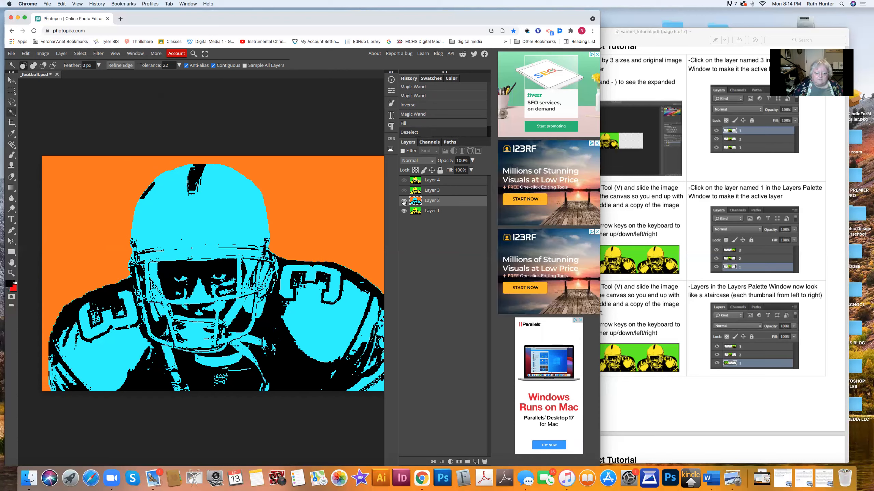
Hide Layer 2 and Layer 1, and show Layer 3 on its own
click(403, 201)
click(404, 210)
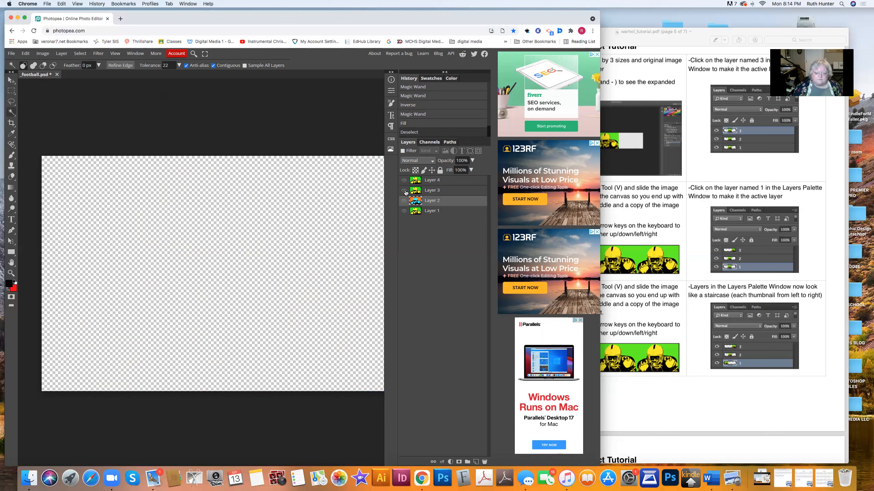
click(404, 191)
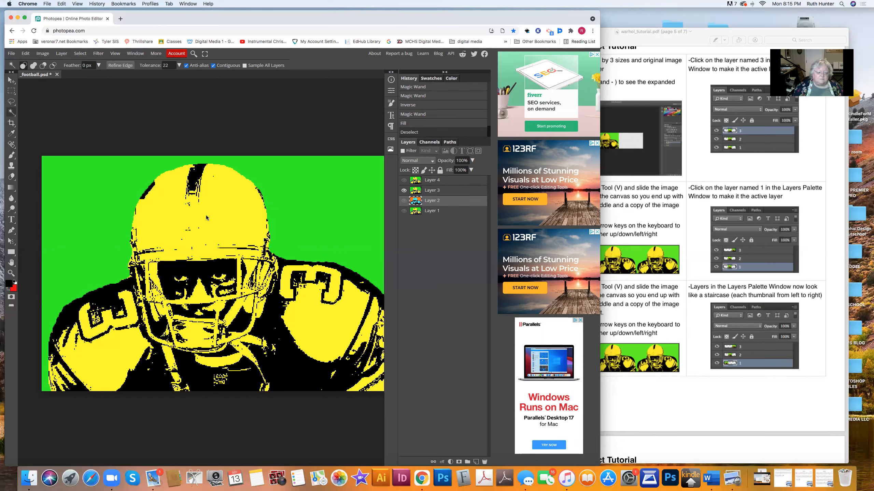
Try to select the player's black areas, including the helmet's center stripe, side patch and edge, with the Magic Wand
click(292, 359)
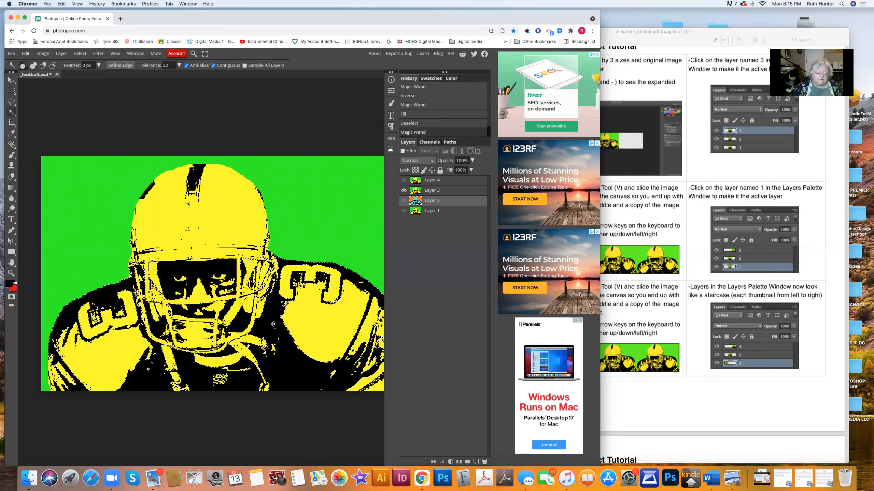
key(shift)
shift+click(195, 172)
shift+click(149, 188)
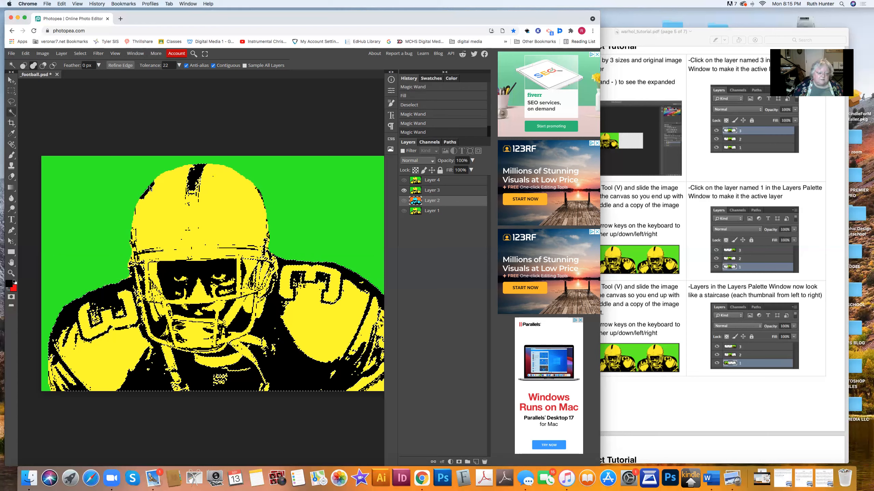
shift+click(260, 195)
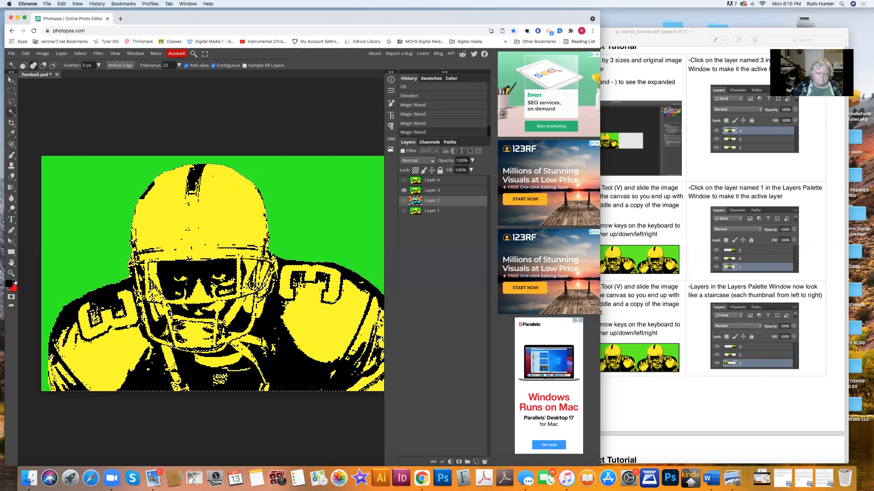
shift+click(254, 218)
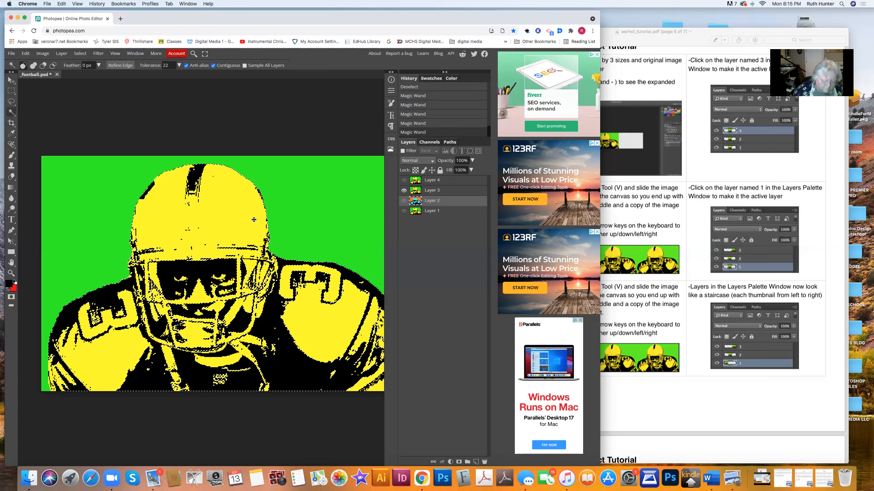
alt+click(250, 218)
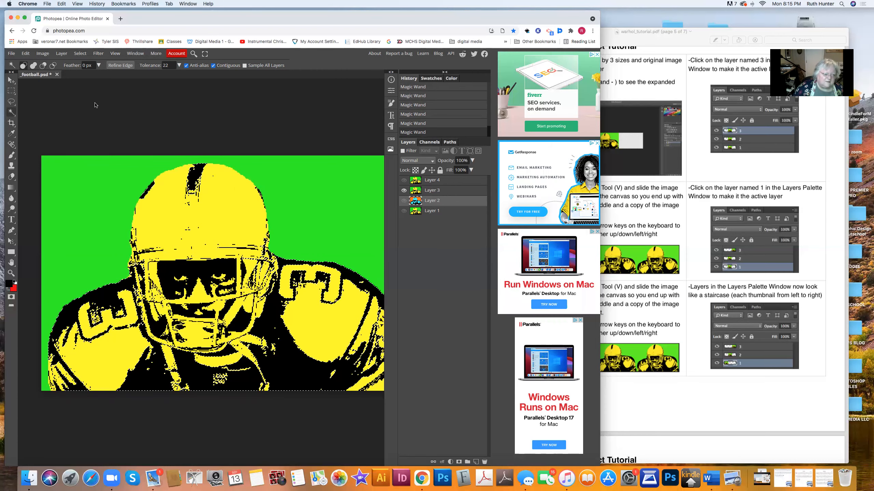
Invert the black selection and subtract the green background from it using the Magic Wand
click(80, 53)
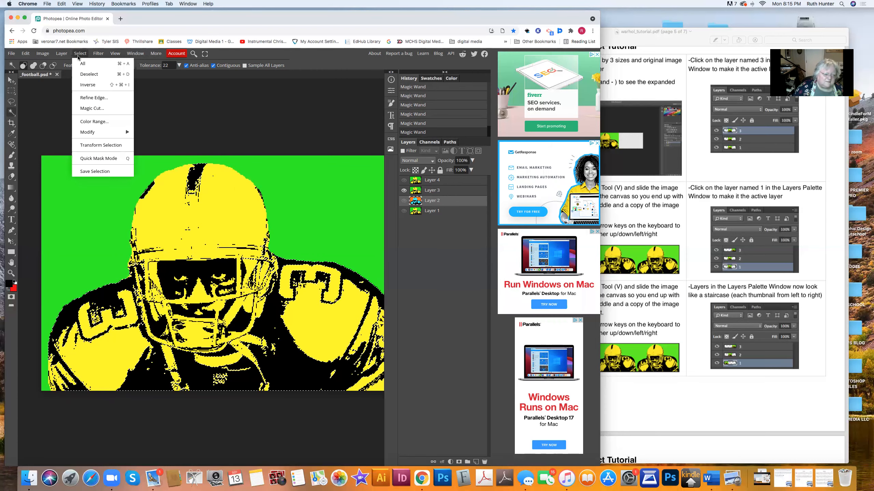
click(82, 85)
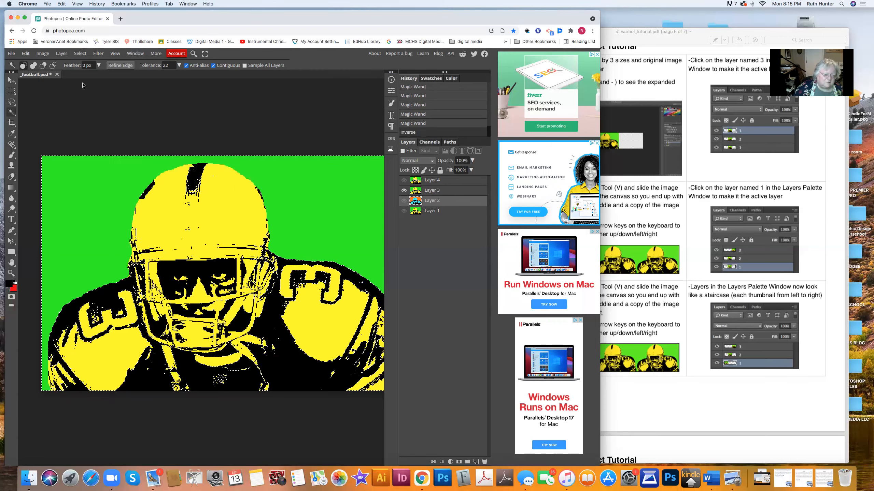
alt+click(83, 192)
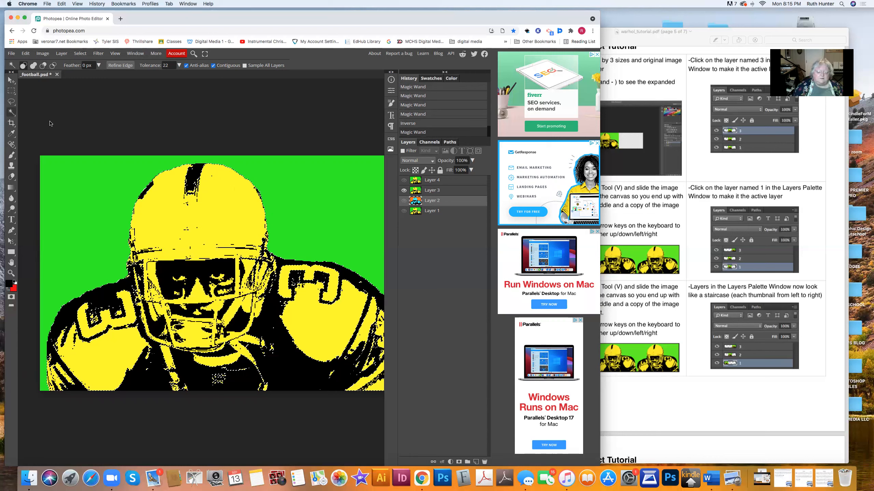
Make Layer 3 the active layer
click(439, 194)
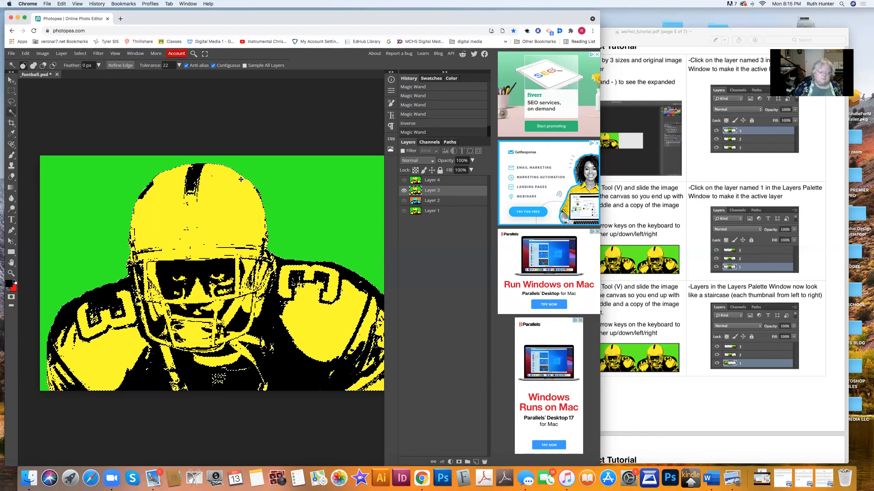
Try to fill the selected player areas of Layer 3 with custom light red fd4646
click(26, 54)
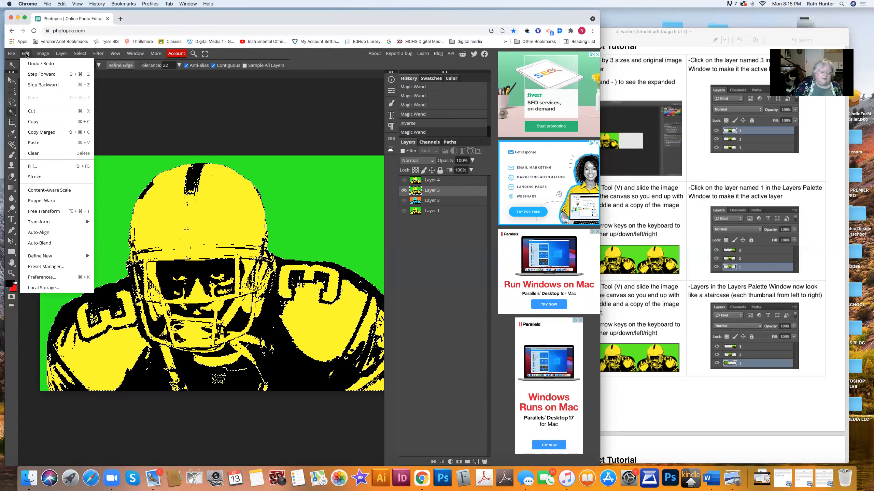
click(40, 167)
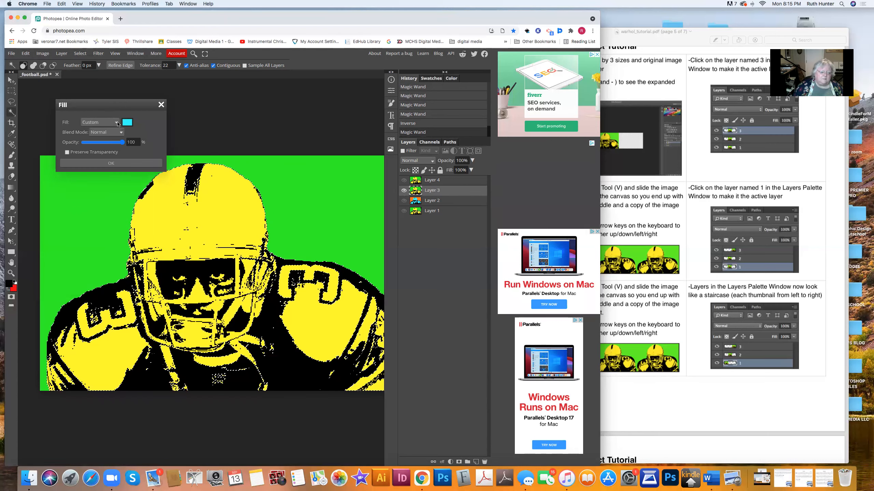
click(126, 122)
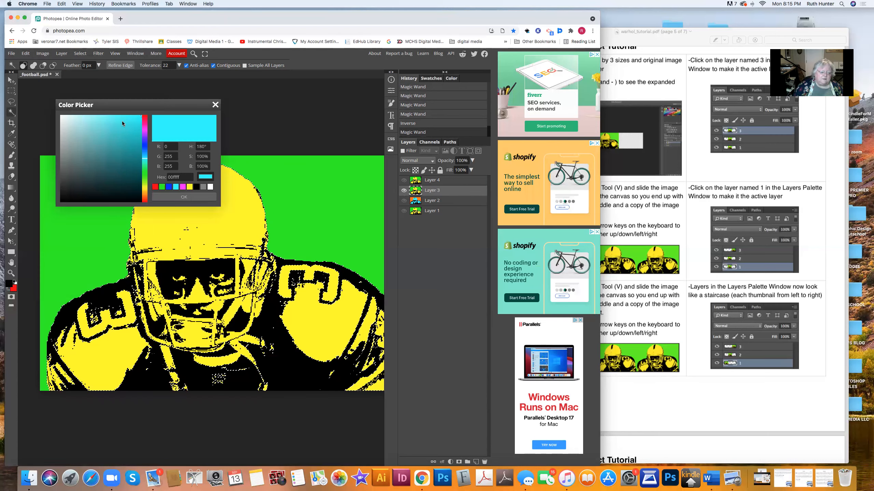
click(155, 187)
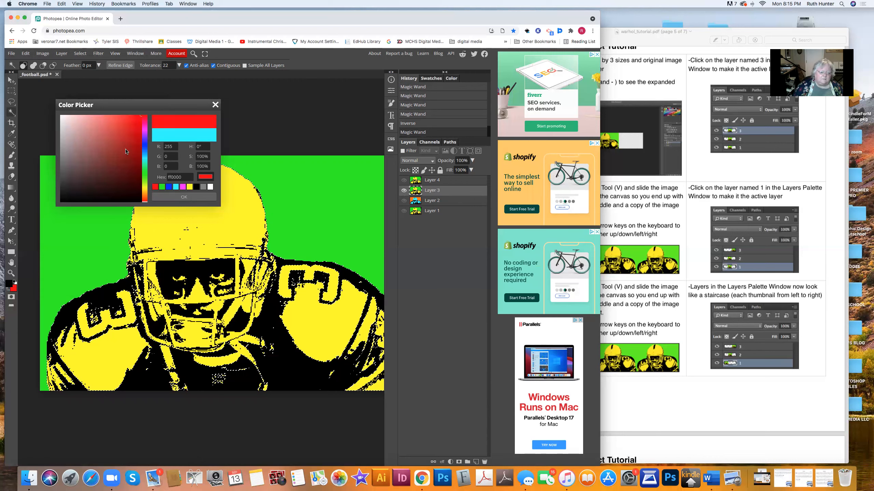
drag(101, 117, 119, 116)
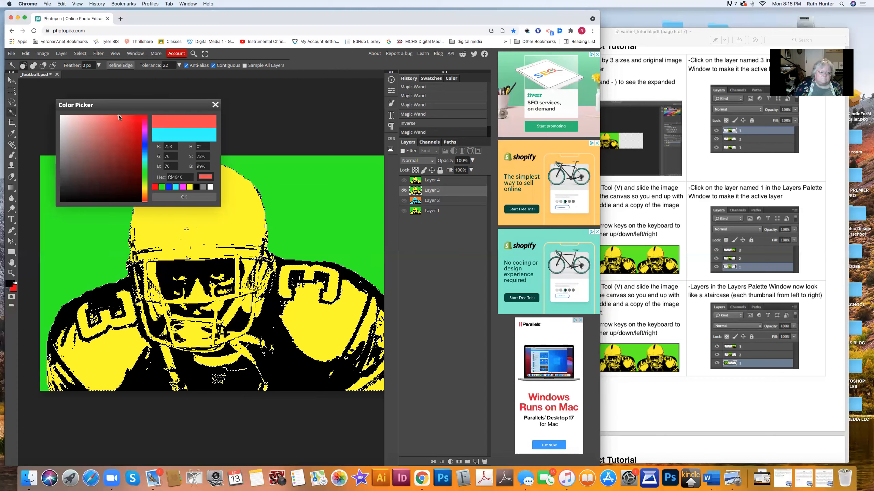
click(185, 199)
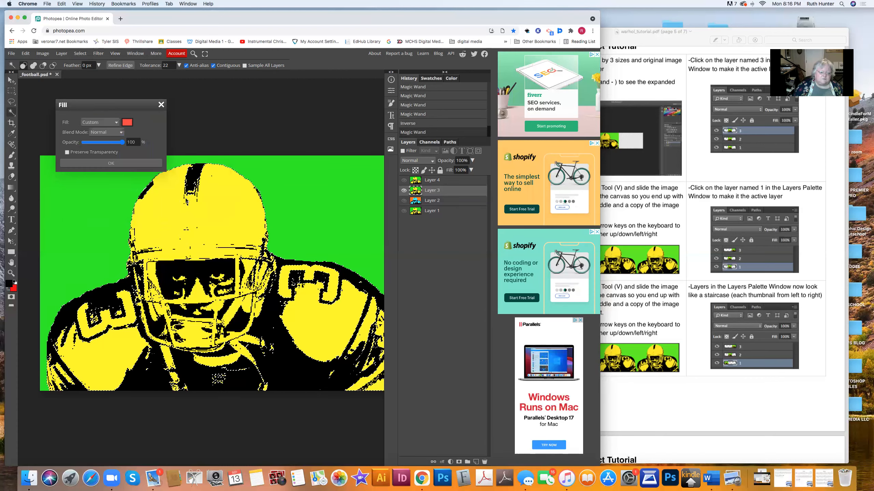
click(123, 163)
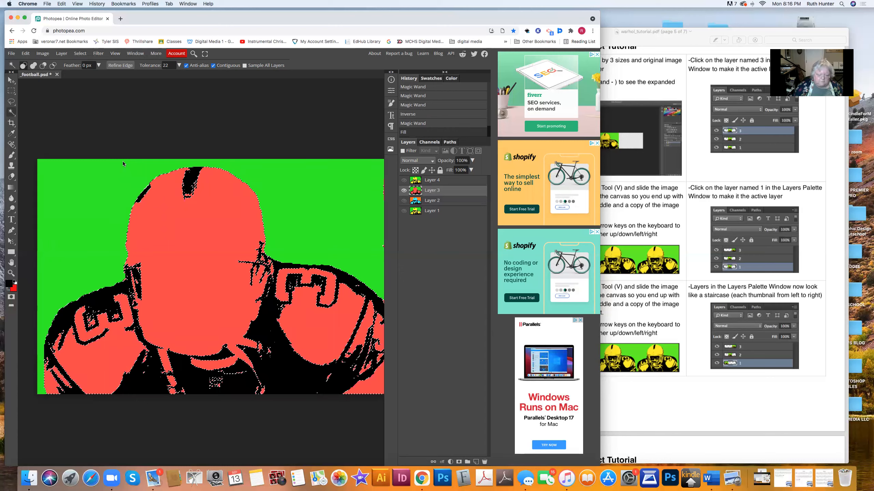
Undo the red fill and the background subtraction, and clear the selection
key(super+z)
key(super+z)
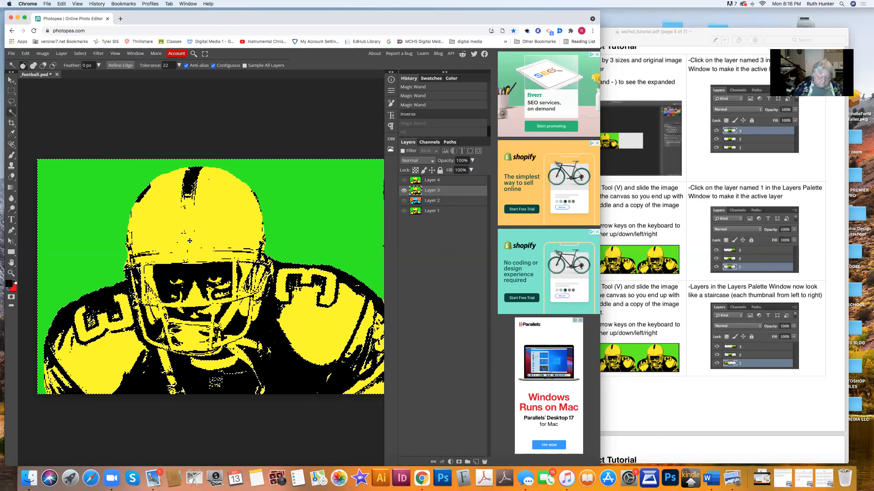
key(super+d)
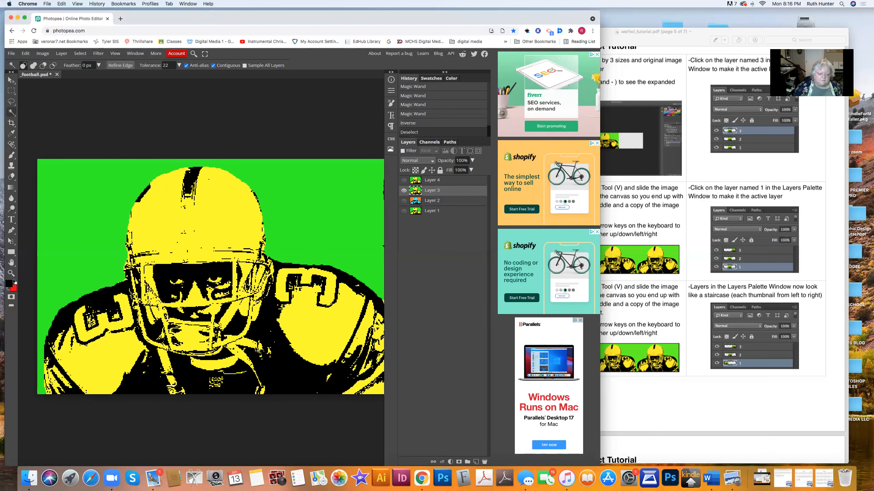
Select the black areas of Layer 3 through Color Range using Shadows with a fuzziness of 55%
click(278, 360)
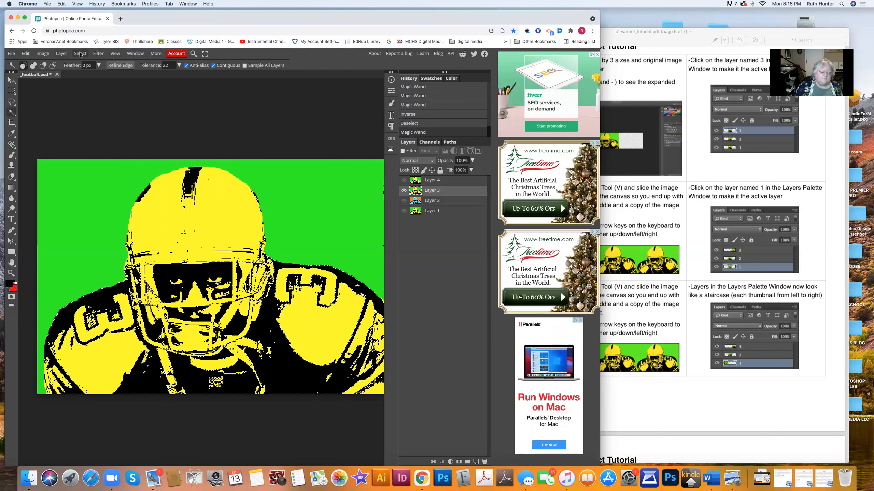
click(80, 53)
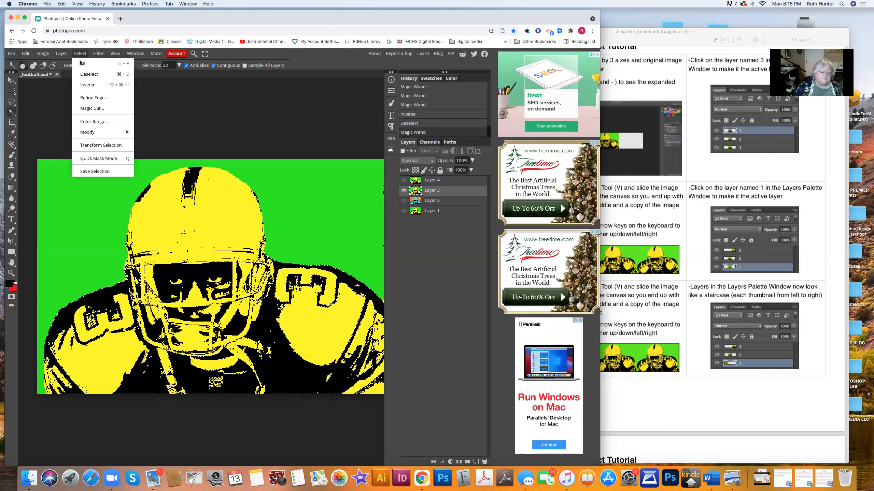
click(90, 122)
click(92, 120)
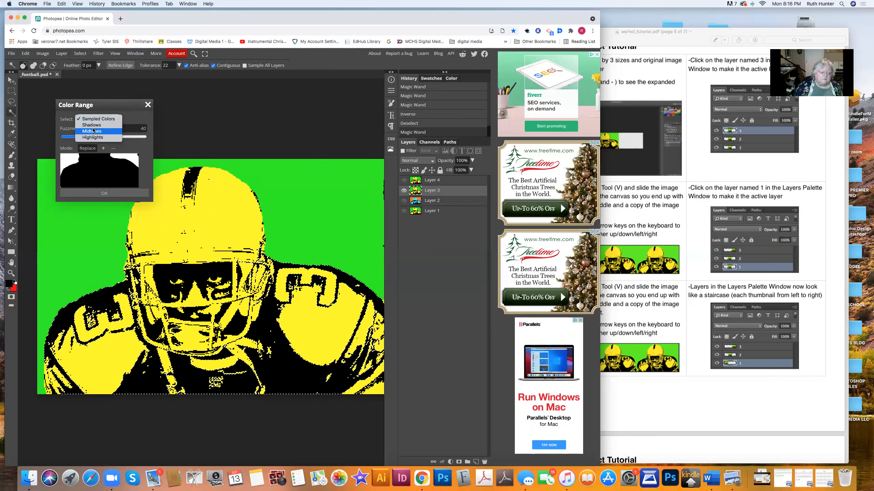
click(92, 126)
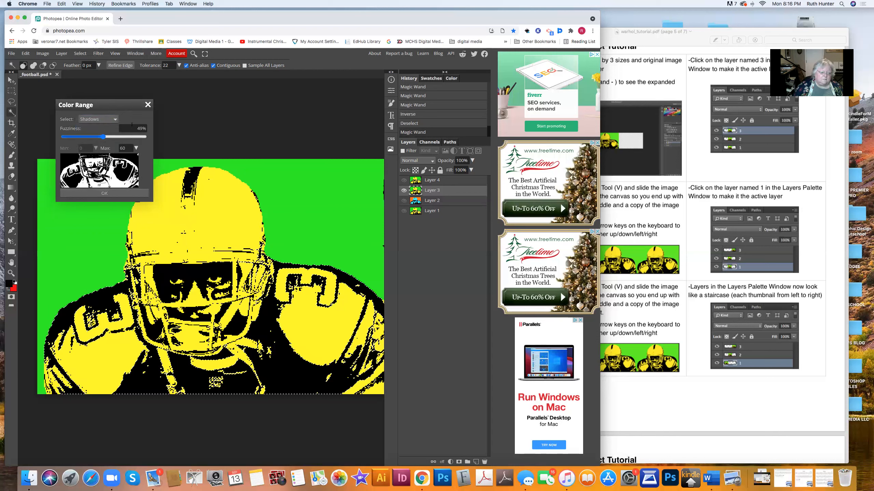
mouse_move(105, 139)
mouse_down()
mouse_move(119, 138)
mouse_move(108, 137)
mouse_up()
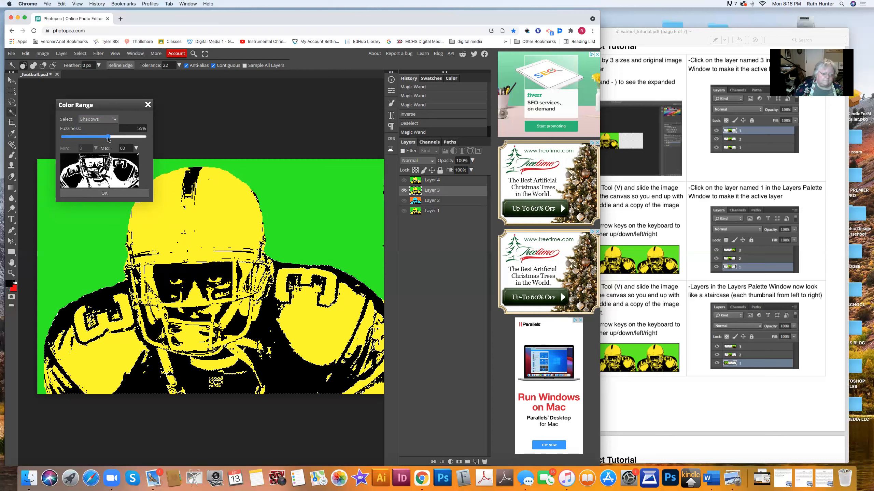
click(105, 193)
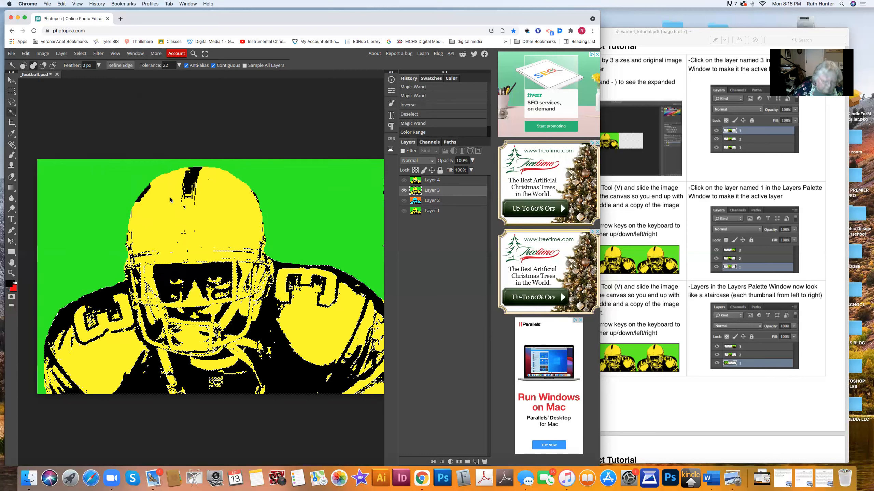
Add the helmet's center stripe, side patch and edge plus the dark face opening to the selection with the Magic Wand
click(191, 177)
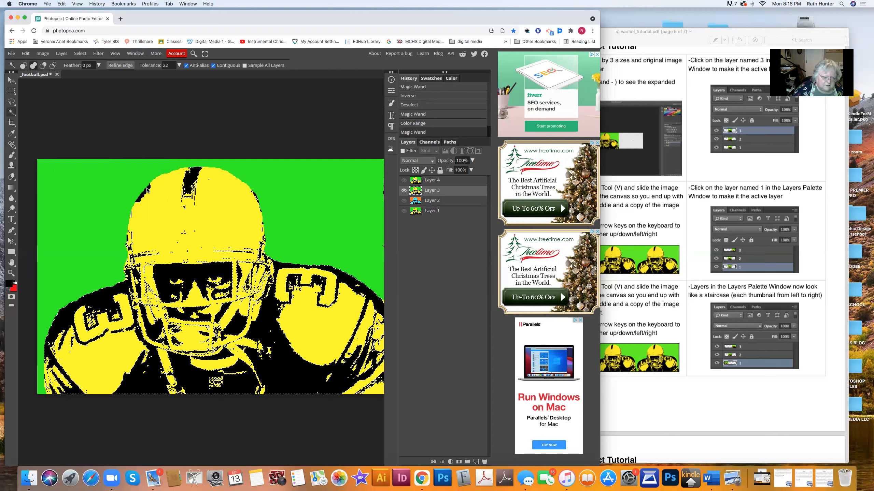
click(147, 190)
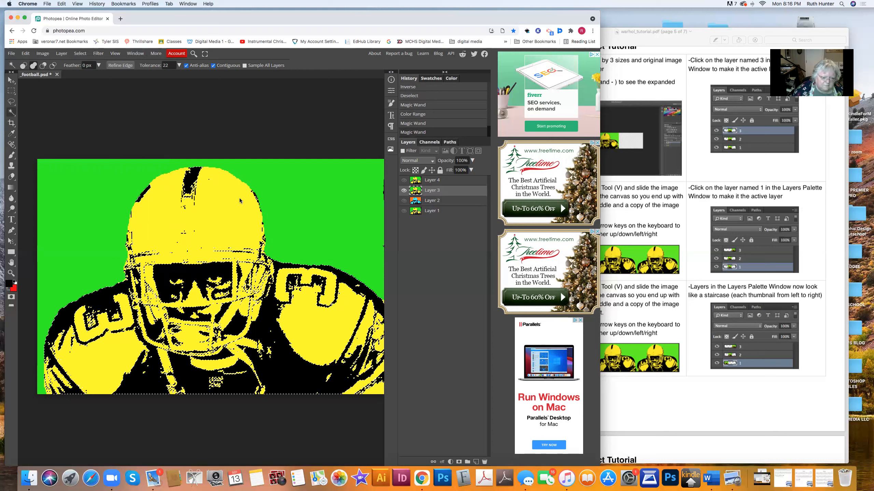
click(256, 197)
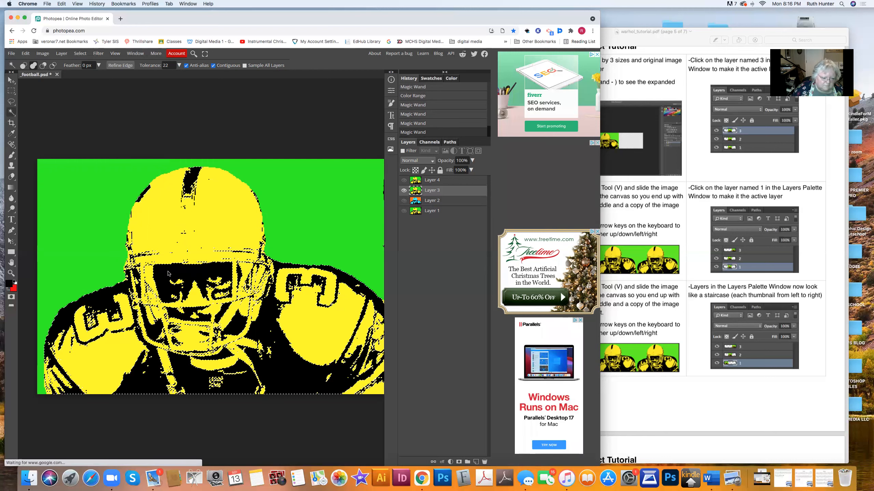
click(168, 274)
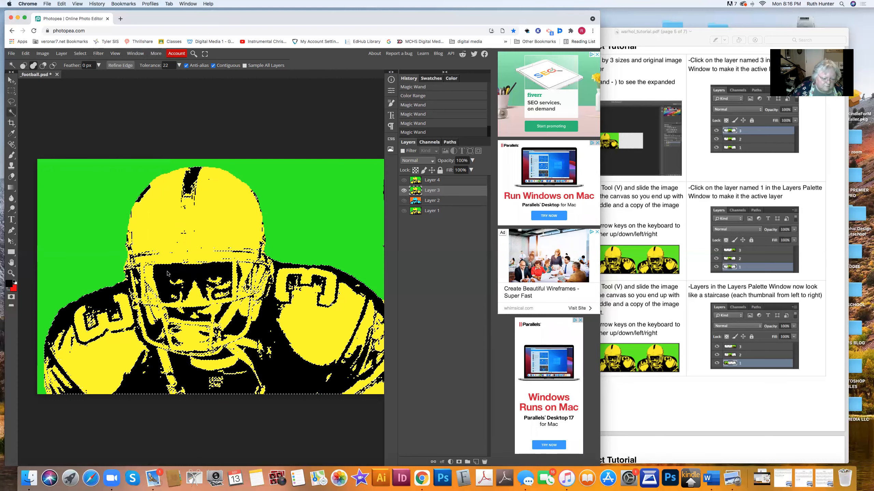
Invert the Color Range selection and take the green background out of it with the Magic Wand
click(84, 53)
click(85, 84)
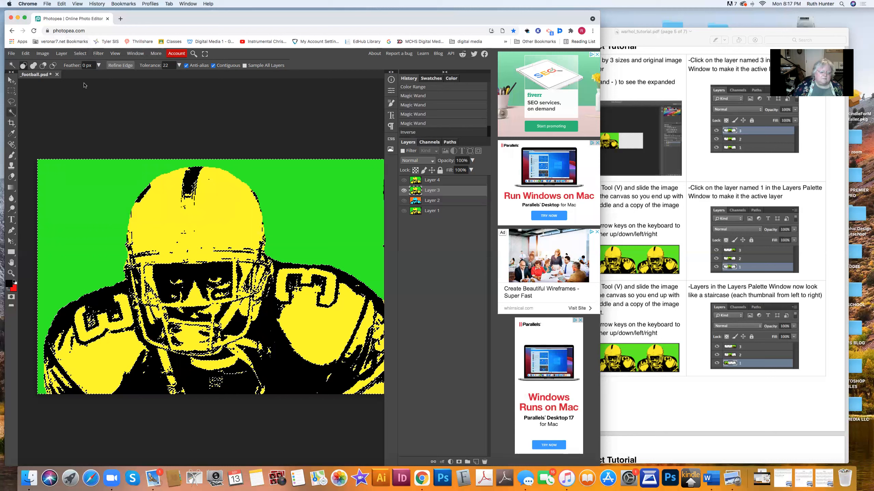
click(84, 187)
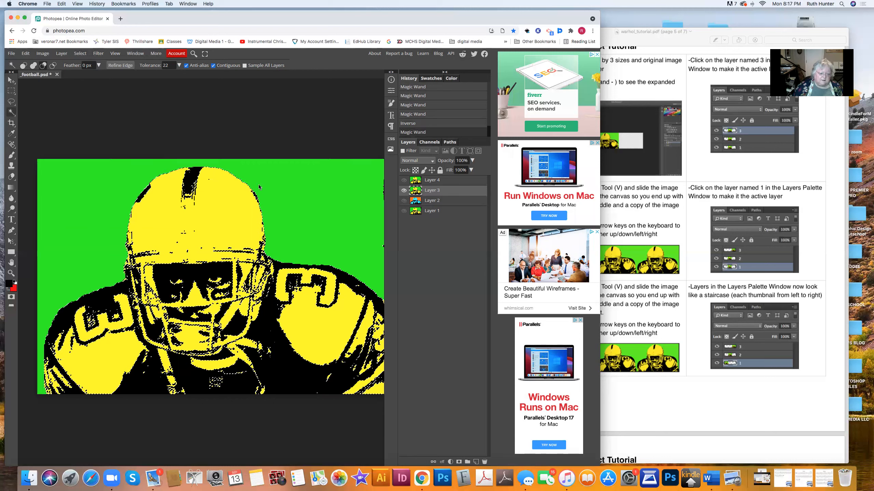
Fill the selected yellow player areas of Layer 3 with light purple (#b374fb) and clear the selection
click(26, 53)
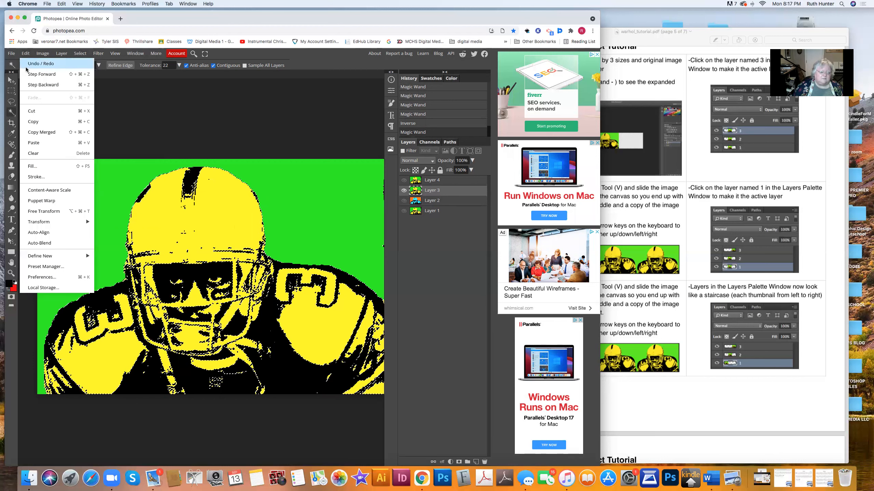
click(39, 166)
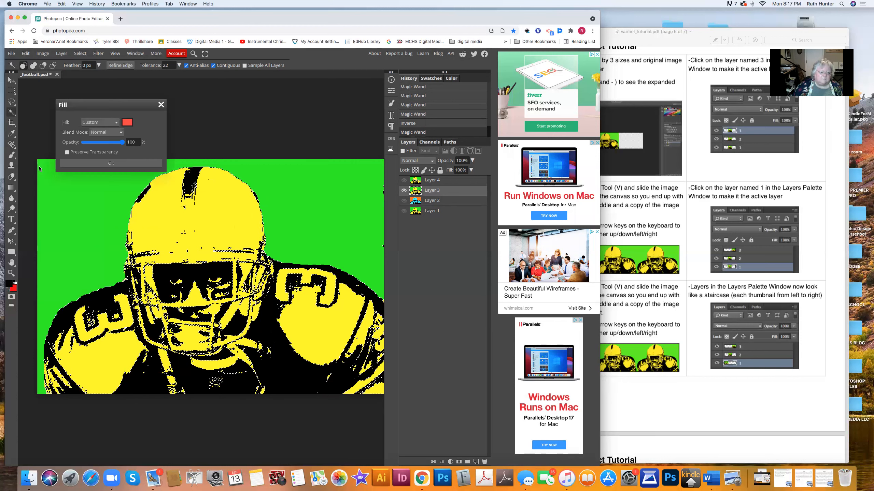
click(126, 123)
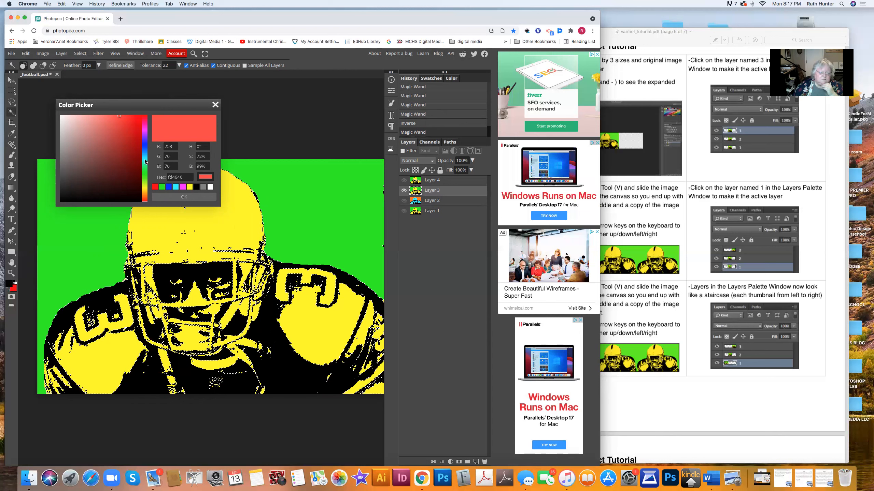
click(144, 139)
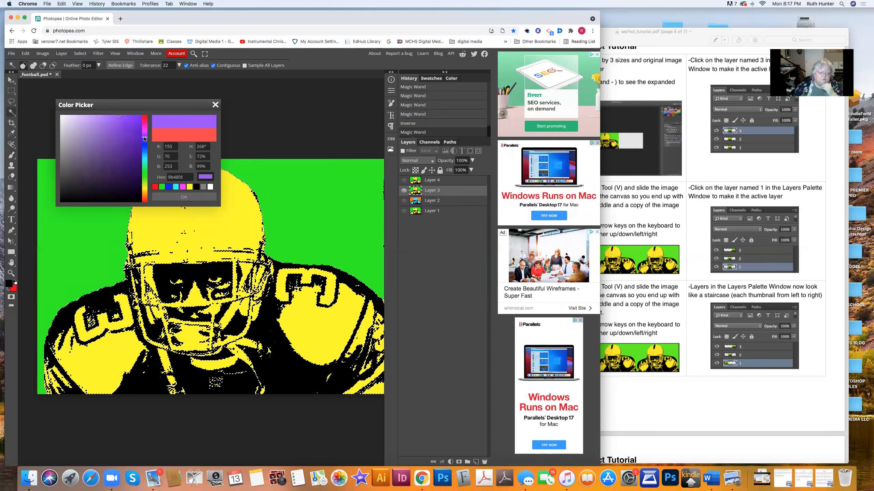
click(104, 116)
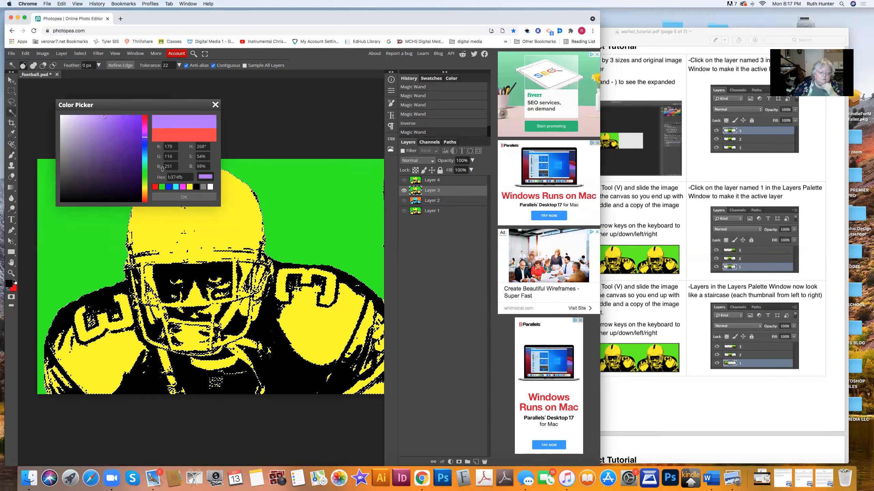
click(192, 198)
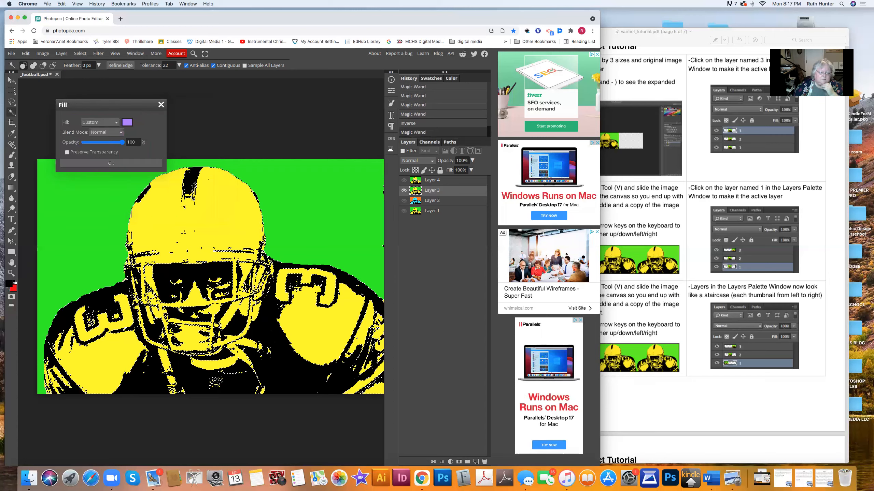
click(130, 163)
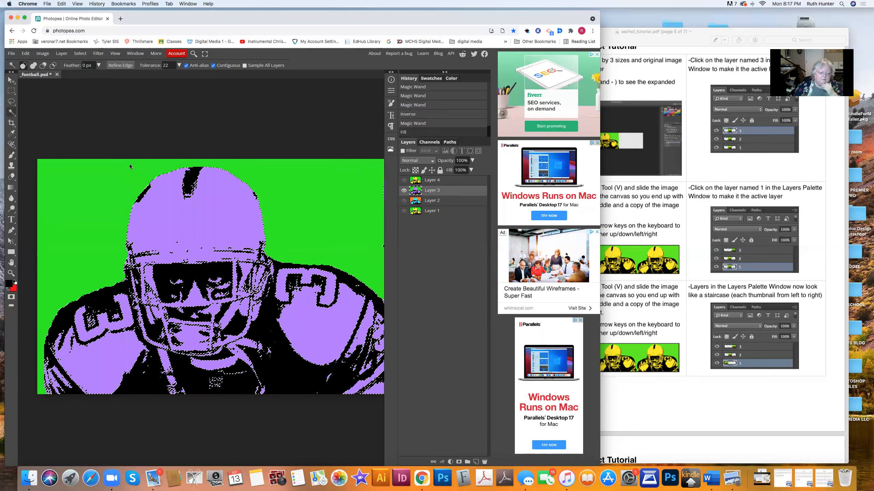
key(super+d)
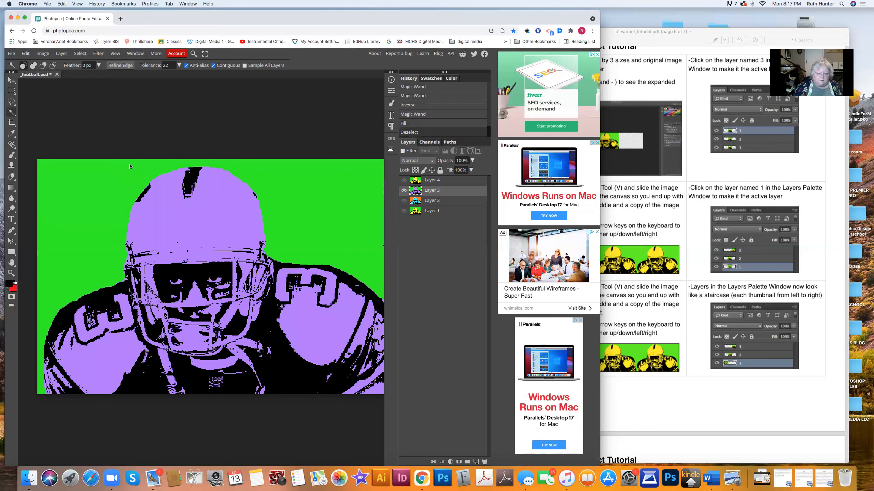
Select Layer 3's green background with the Magic Wand, fill it with light blue (#74befb) and deselect
click(280, 196)
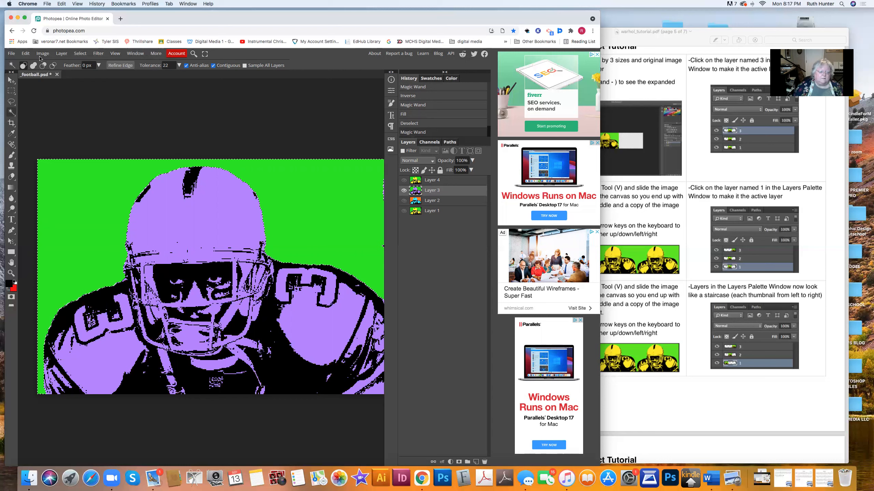
click(26, 54)
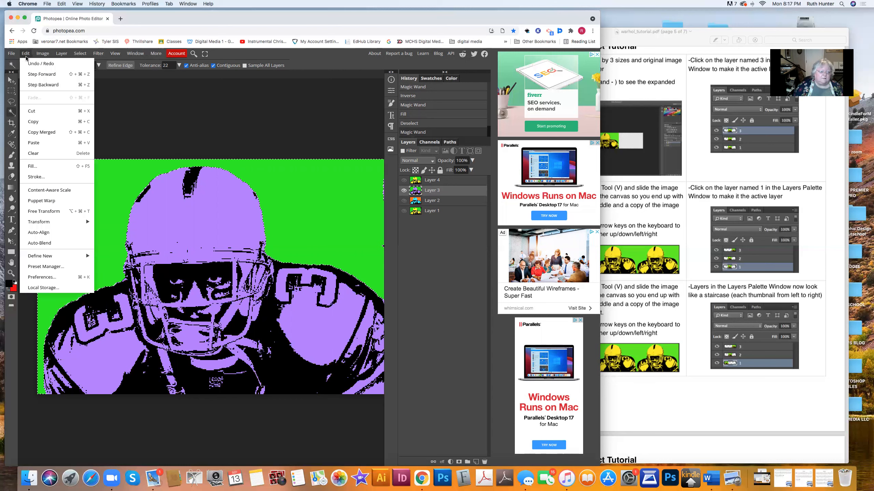
click(38, 166)
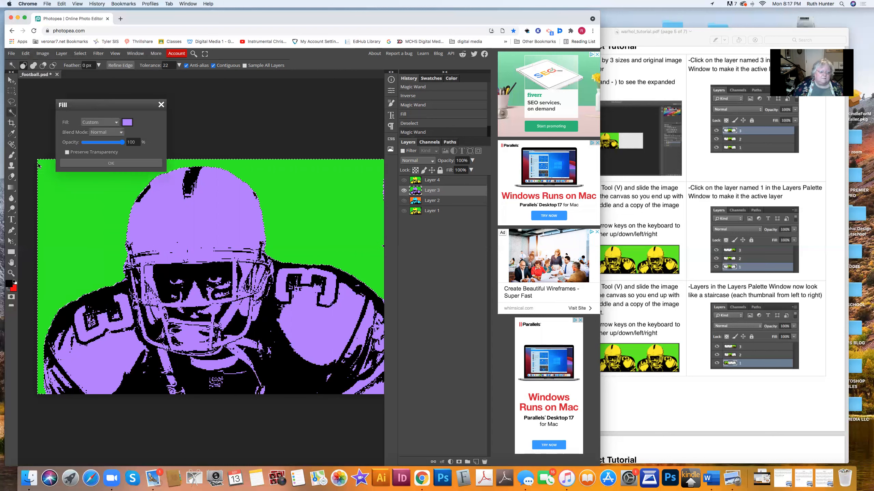
click(127, 122)
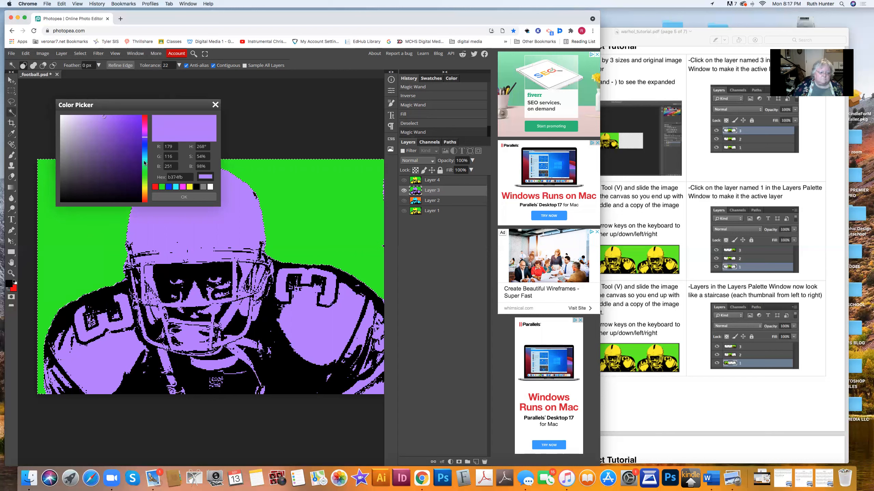
drag(145, 152, 145, 154)
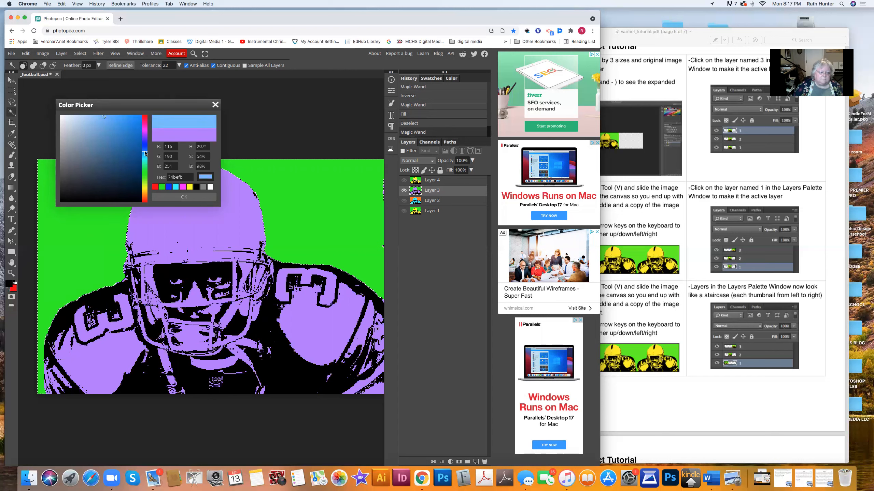
click(184, 197)
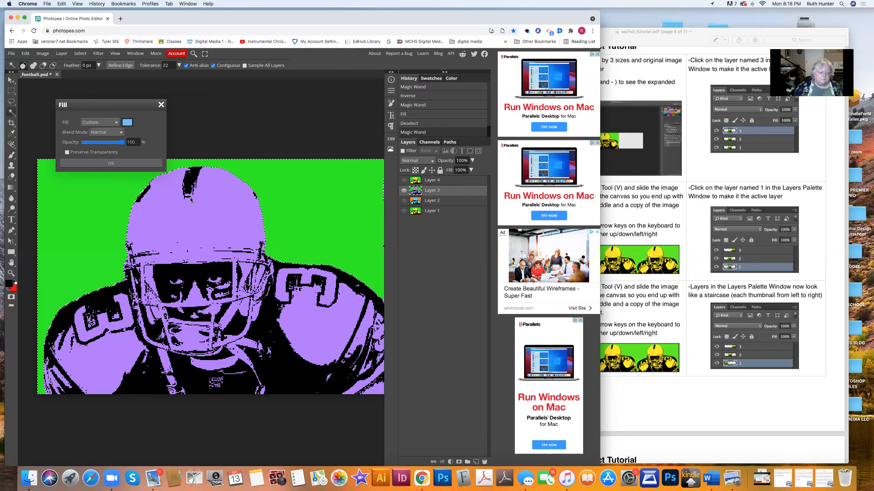
click(125, 163)
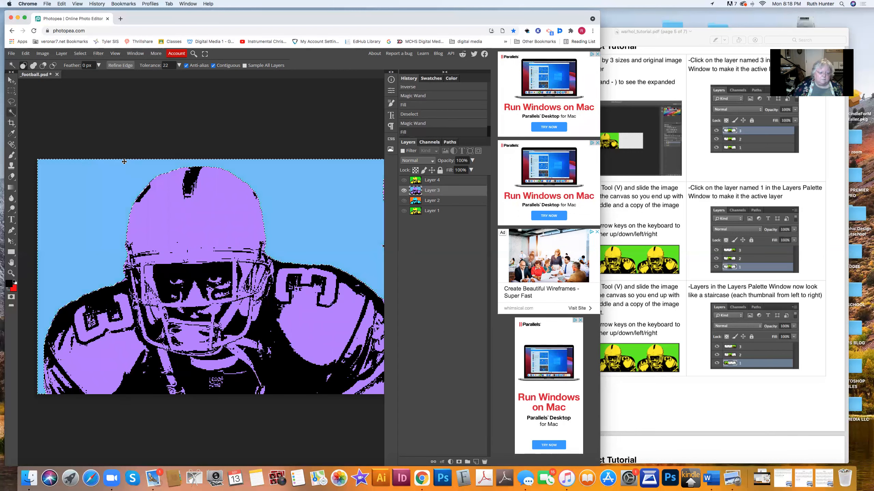
key(super+d)
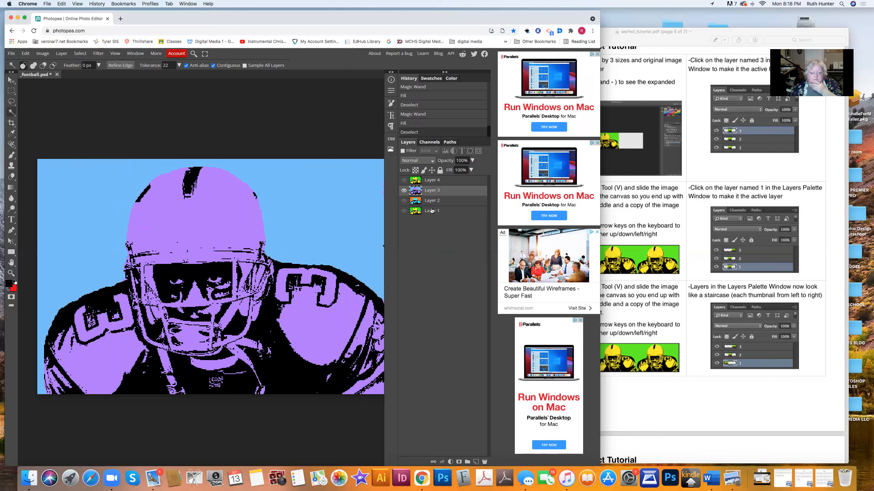
Make Layer 4 the active layer, hide Layer 3 and show Layer 4
click(432, 181)
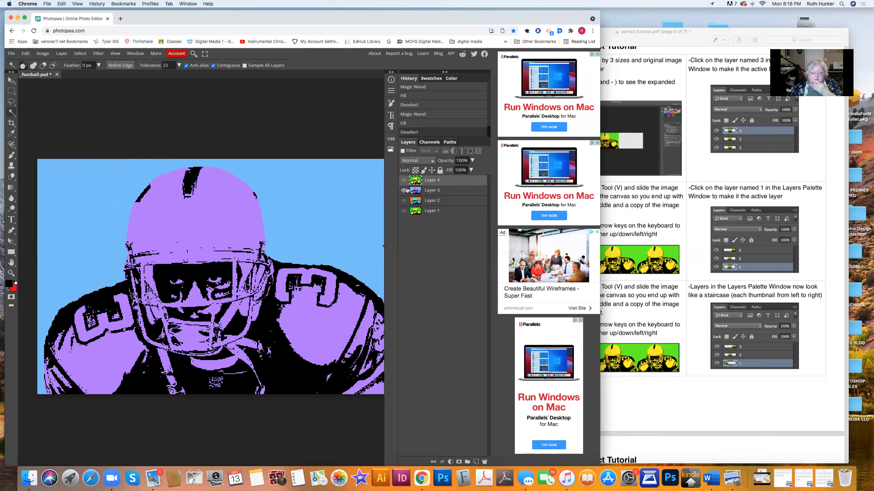
click(405, 191)
click(405, 181)
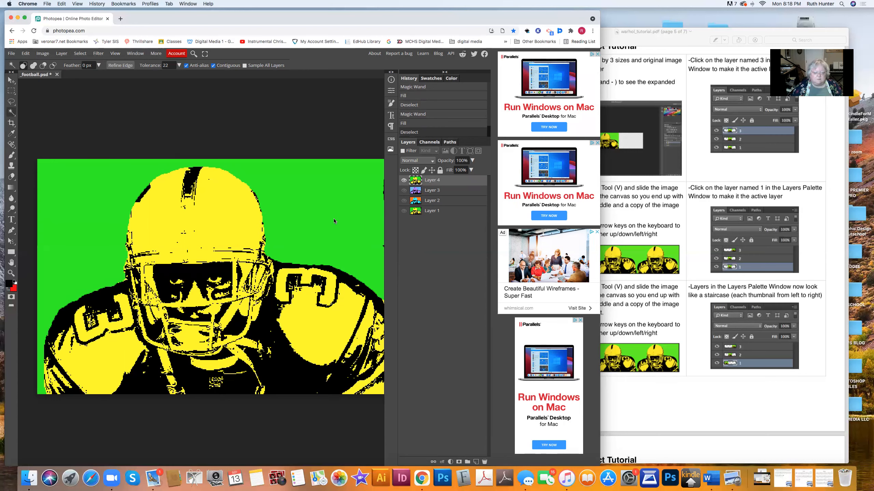
Select the black jersey area, the helmet's center stripe and its side patch on Layer 4 with the Magic Wand
click(282, 358)
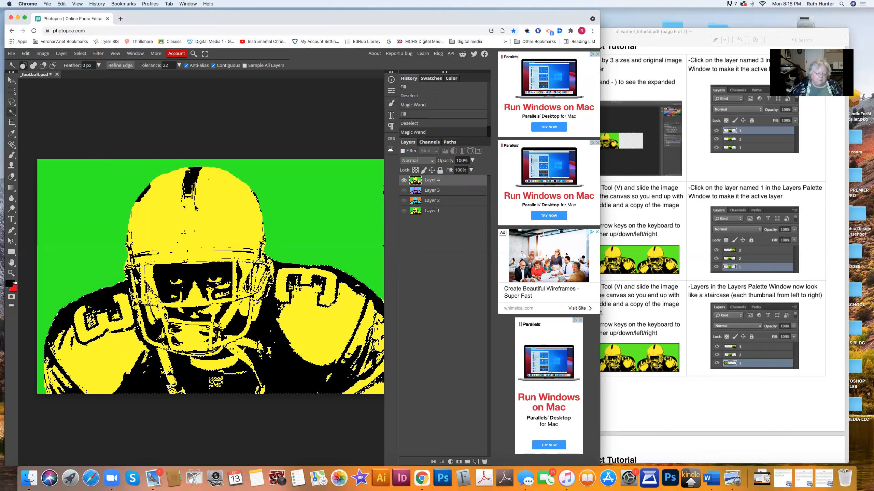
key(shift)
click(188, 185)
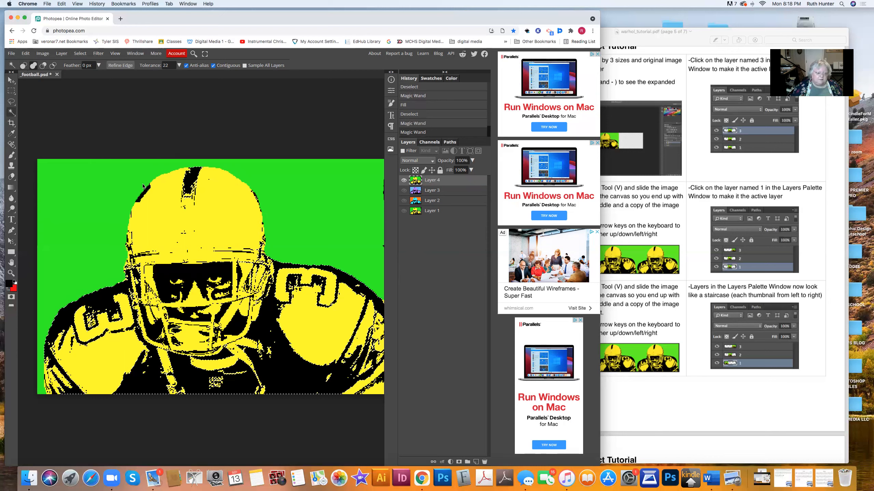
click(143, 195)
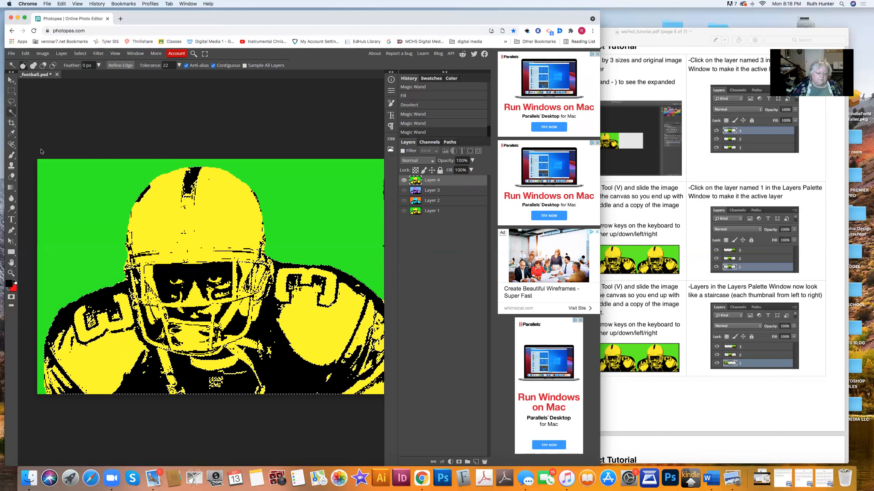
Select the black areas of Layer 4 through Color Range using Shadows with a fuzziness of 55%
click(77, 54)
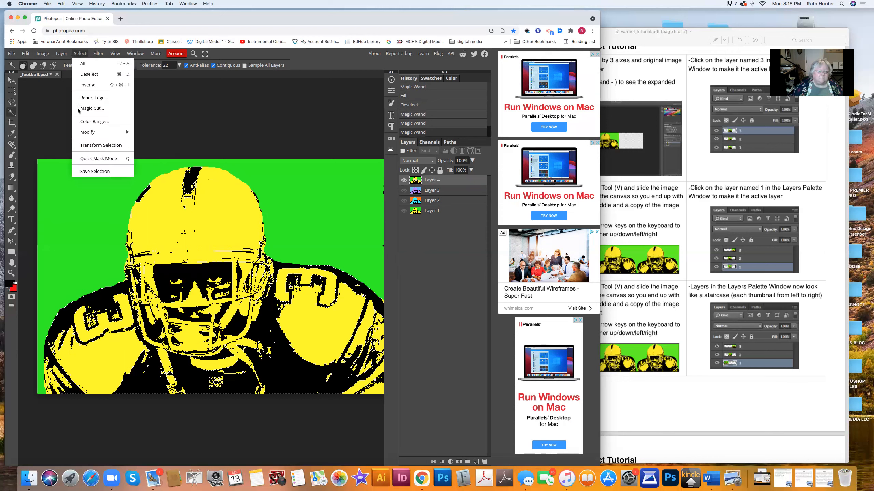
click(95, 109)
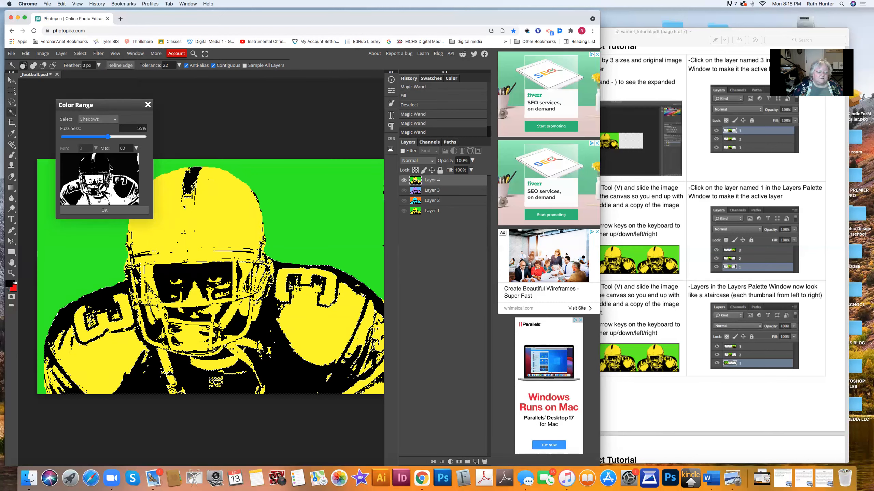
click(105, 210)
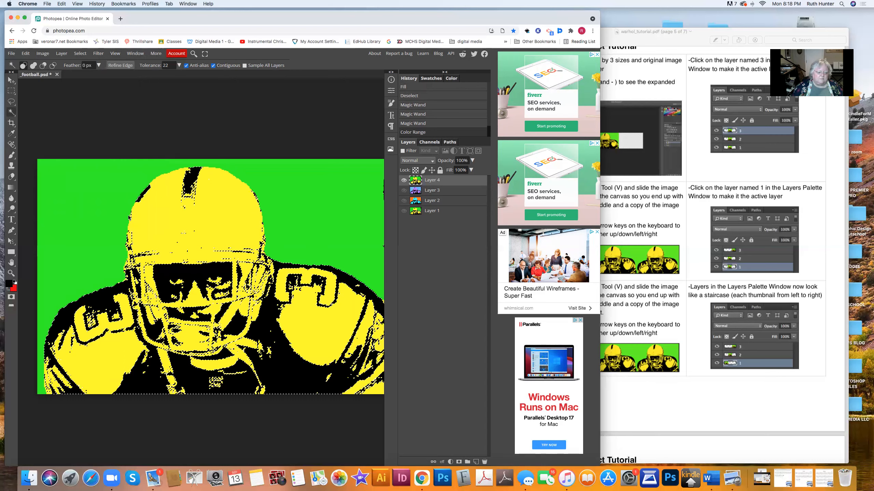
Invert the Layer 4 selection and take the green background out of it with the Magic Wand
click(80, 53)
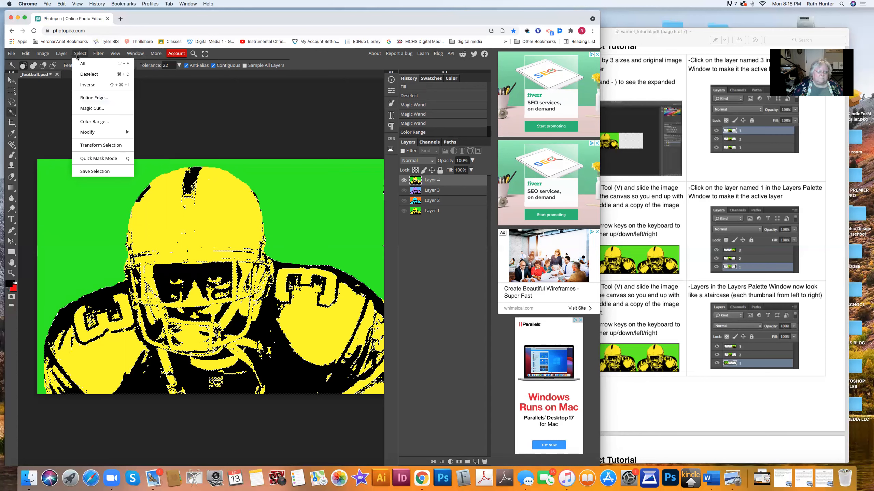
click(79, 90)
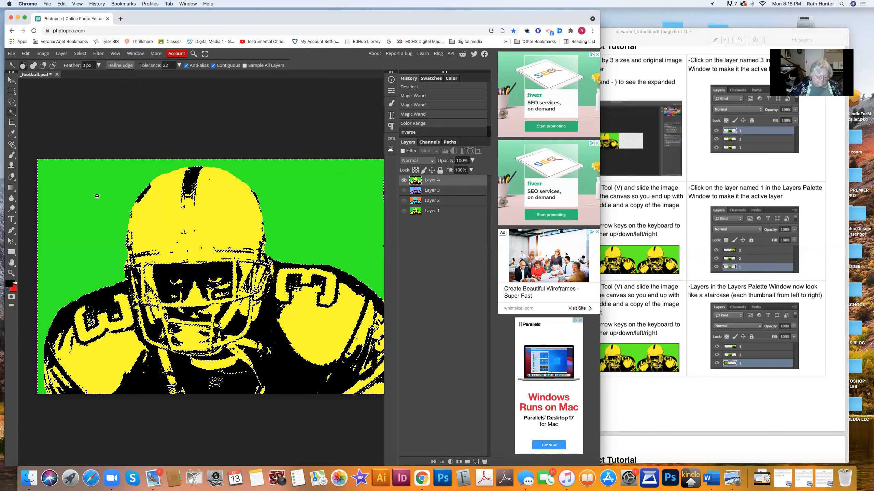
click(96, 196)
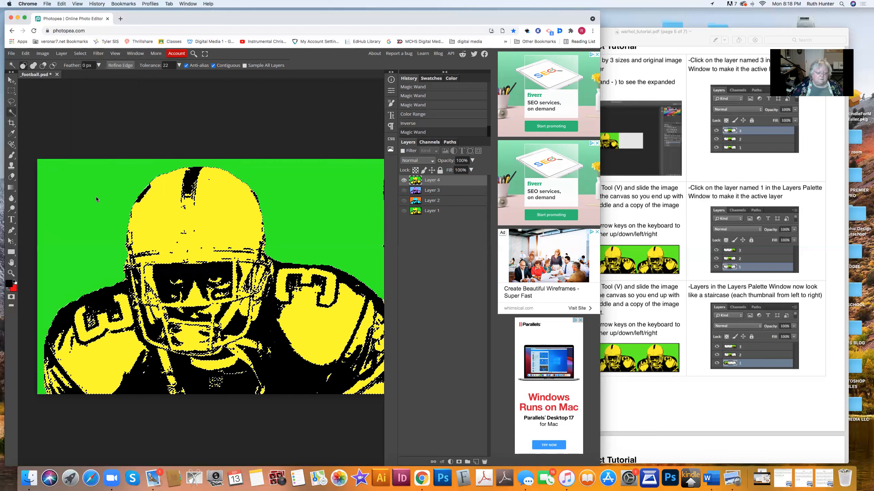
Fill the selected yellow player areas of Layer 4 with magenta (#c510c1) and clear the selection
click(26, 54)
click(45, 167)
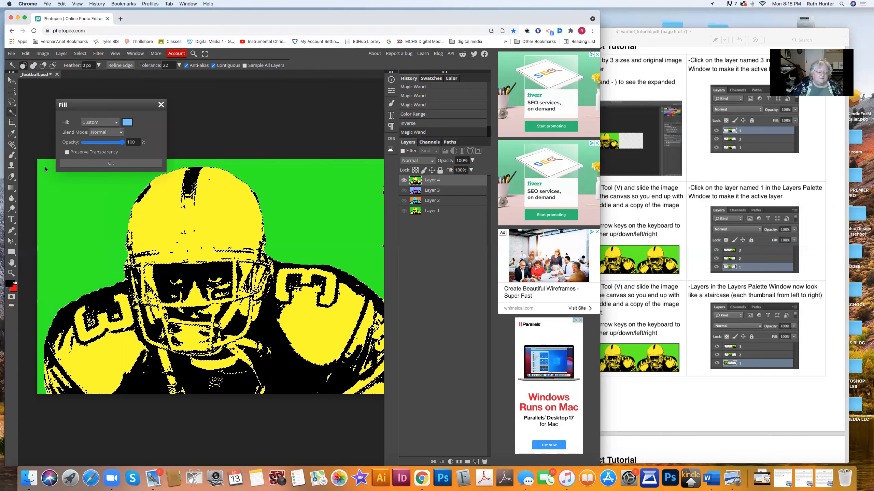
click(127, 122)
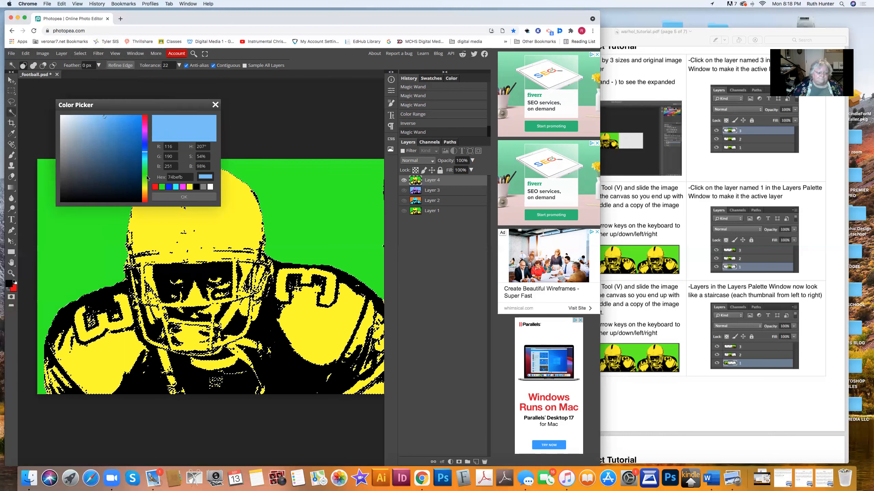
click(144, 129)
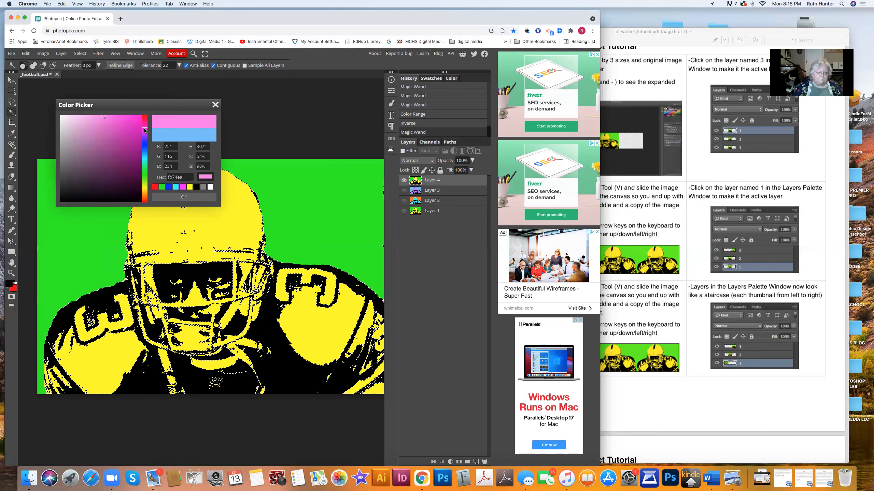
click(135, 135)
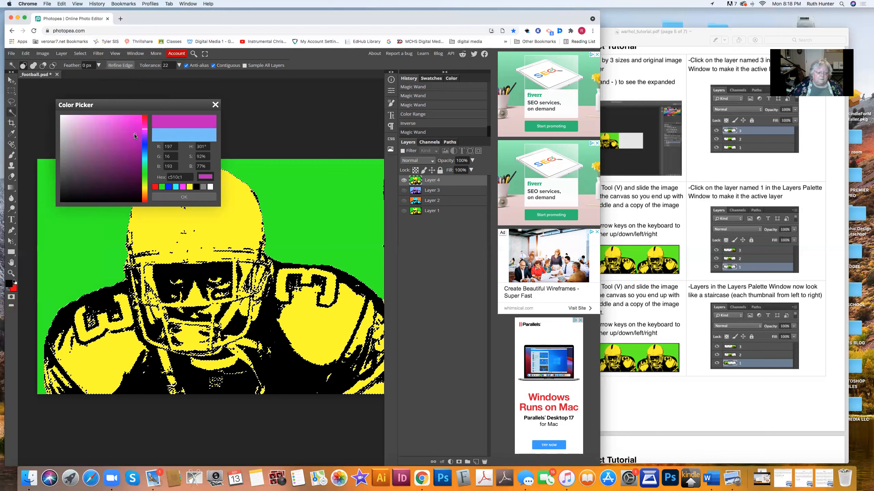
click(185, 197)
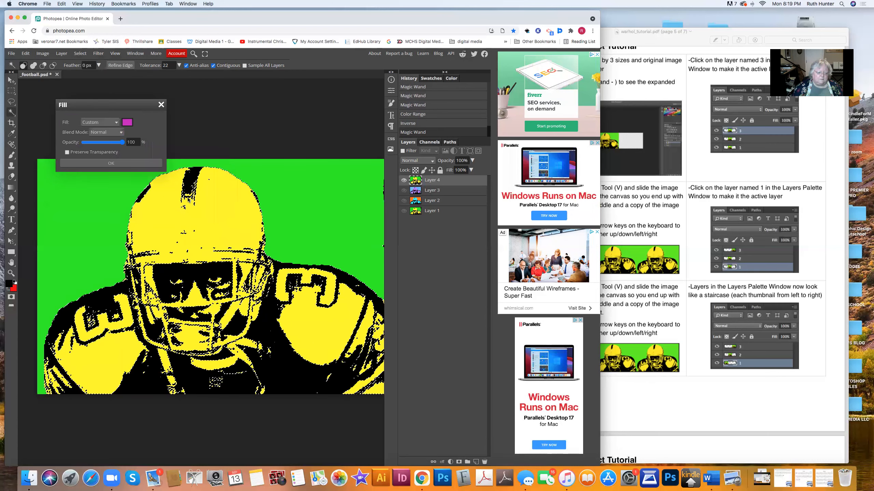
click(117, 163)
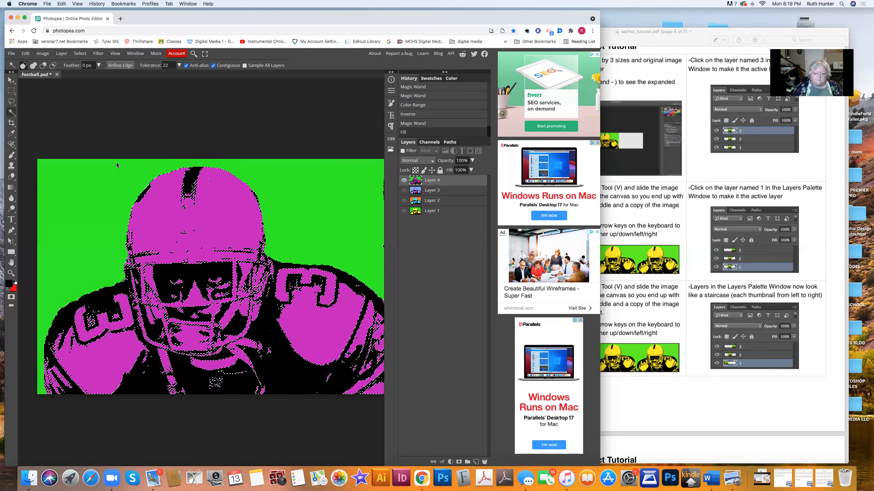
key(super+d)
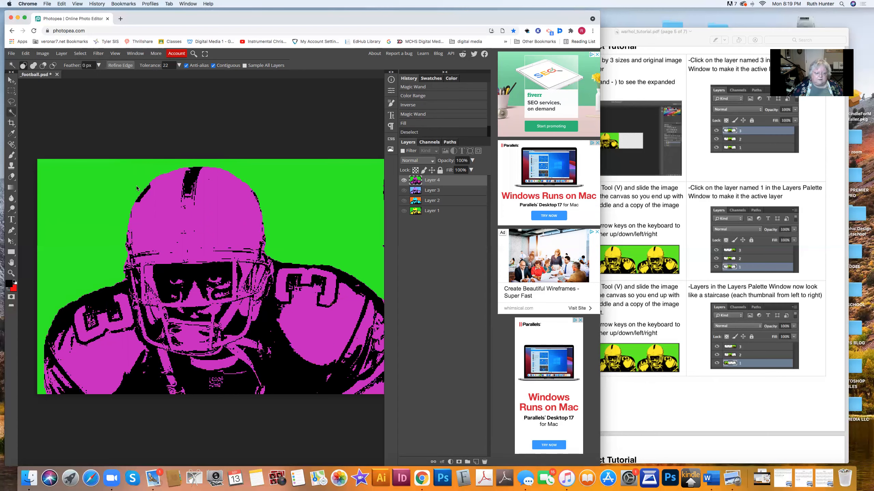
Select the green background of Layer 4 with the Magic Wand, fill it with lime (#b7fa10) and clear the selection
click(284, 205)
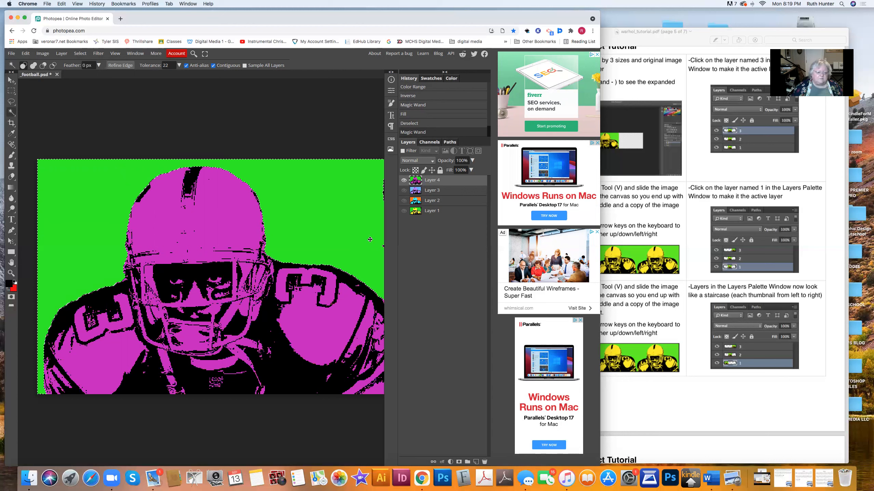
click(26, 53)
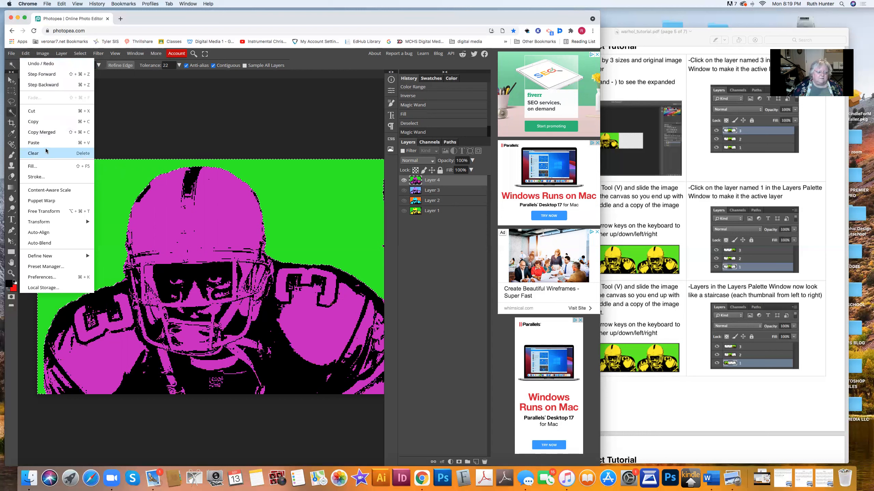
click(48, 166)
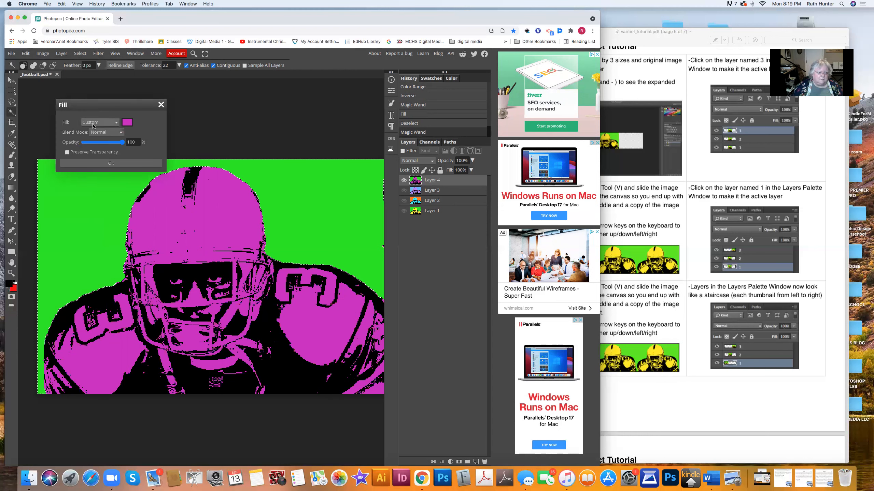
click(128, 123)
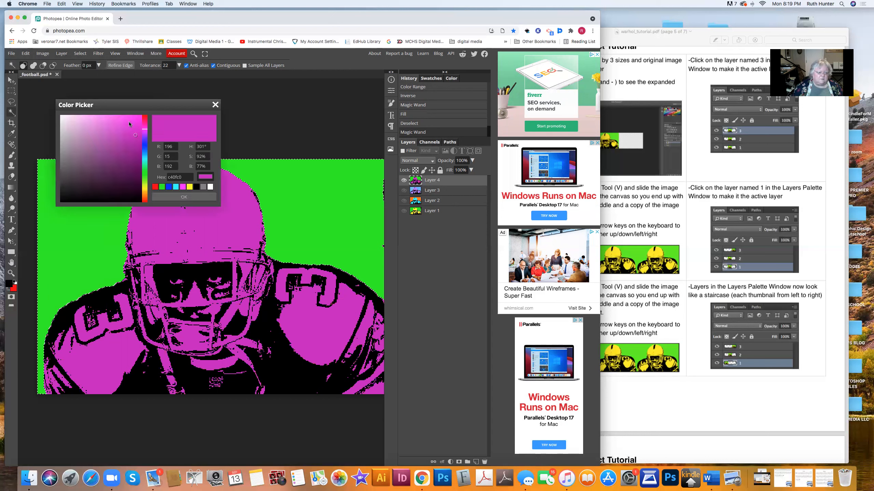
click(174, 187)
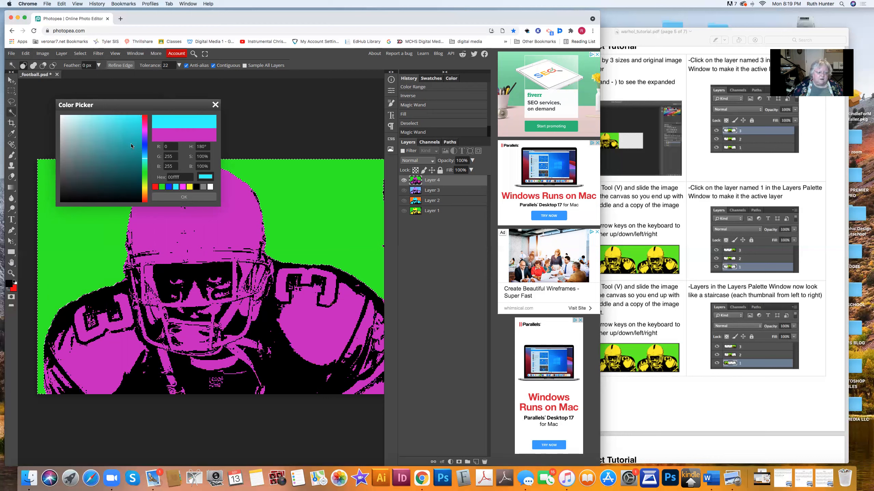
drag(146, 160, 144, 187)
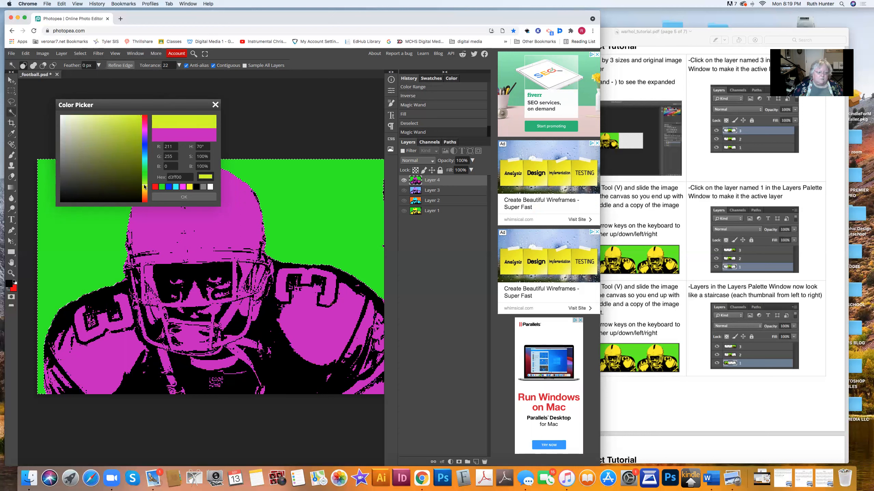
drag(144, 186, 144, 186)
click(136, 118)
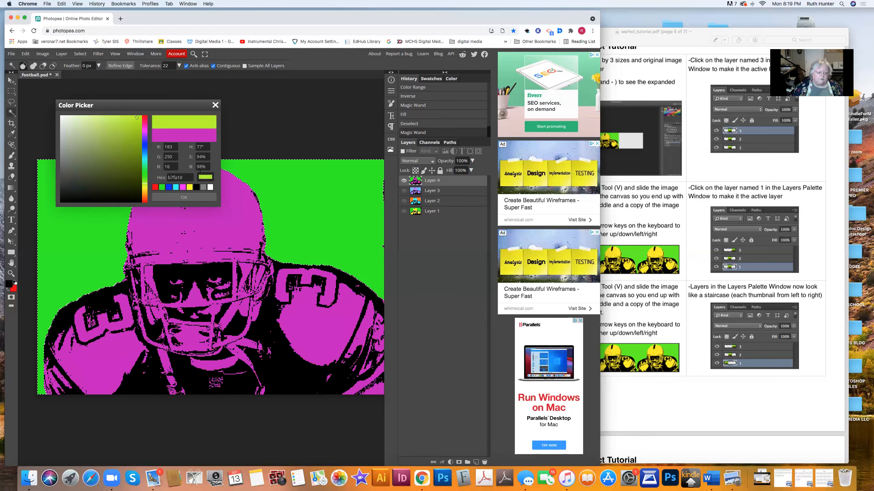
click(183, 198)
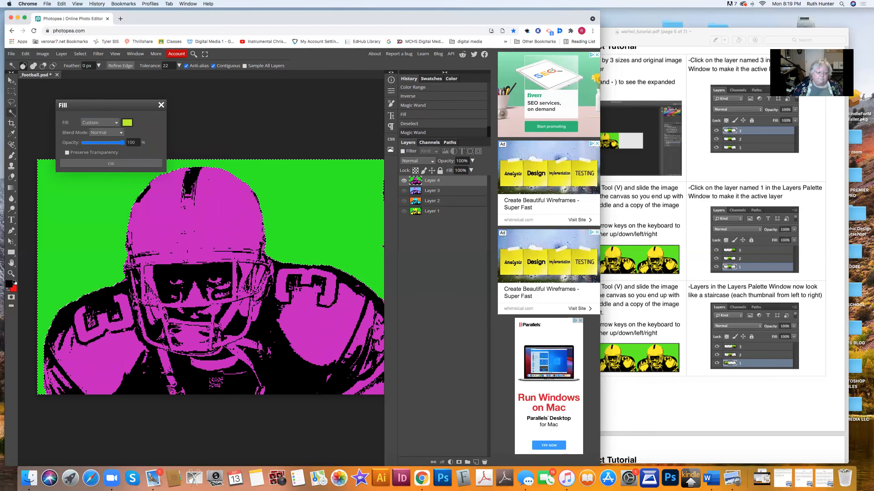
click(140, 164)
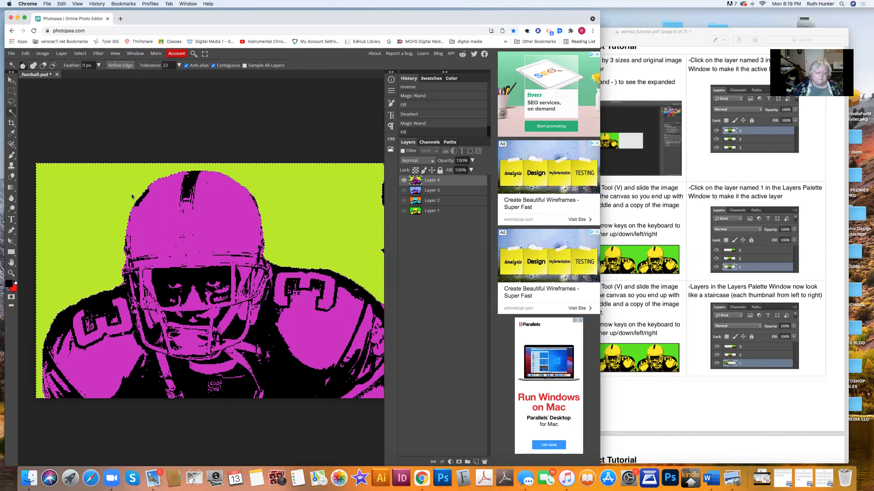
key(ctrl+d)
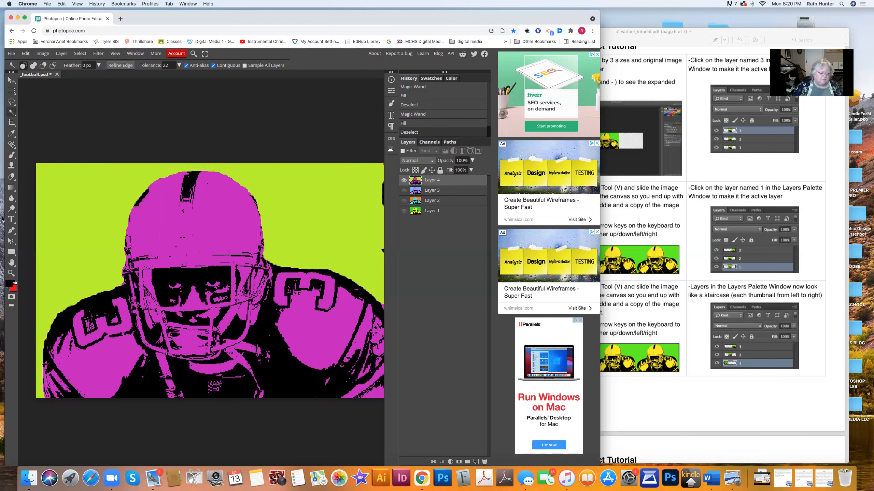
Paint over the black specks at the right edge of Layer 4 with the Brush in the sampled lime background color
click(13, 156)
click(43, 158)
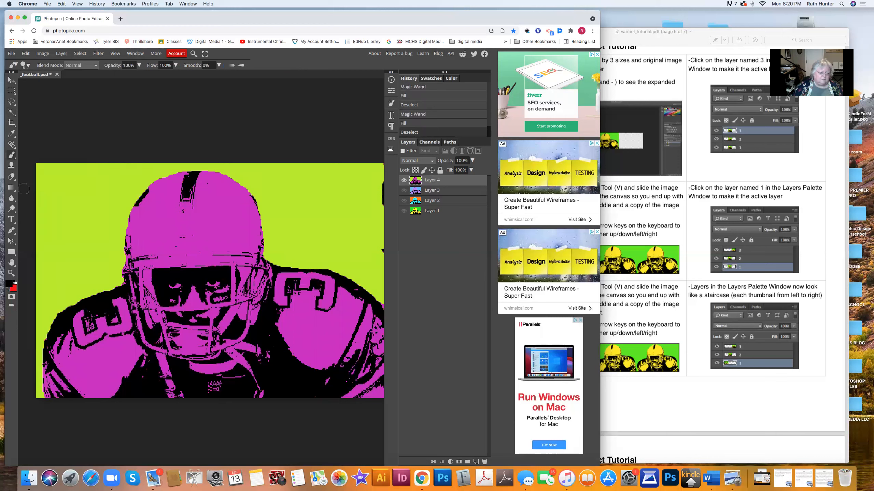
click(10, 283)
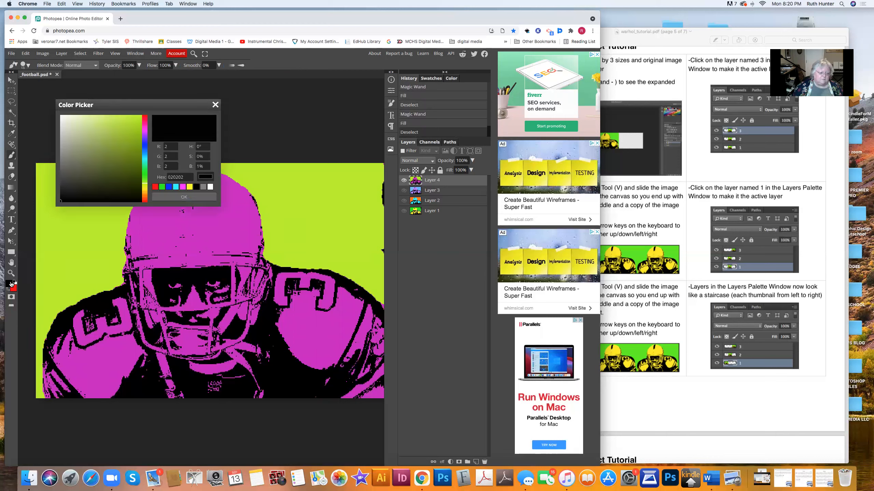
click(107, 224)
click(201, 197)
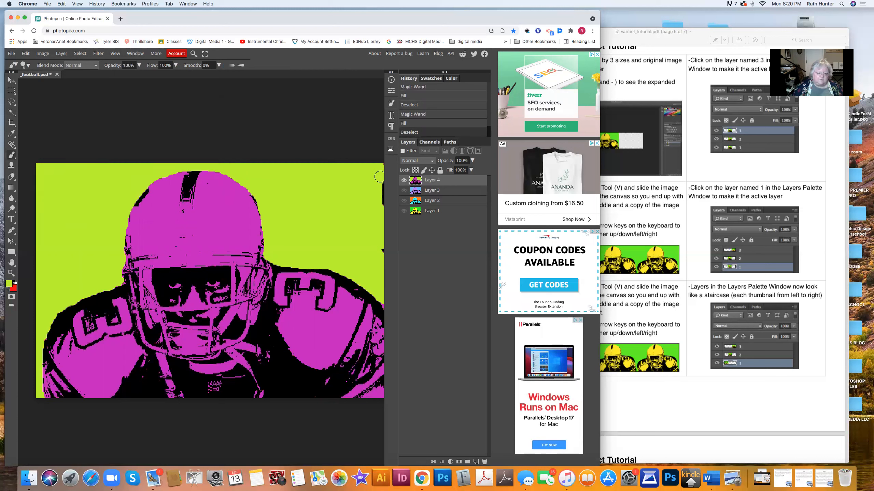
mouse_move(381, 178)
mouse_down()
mouse_move(381, 199)
mouse_move(381, 184)
mouse_move(381, 261)
mouse_up()
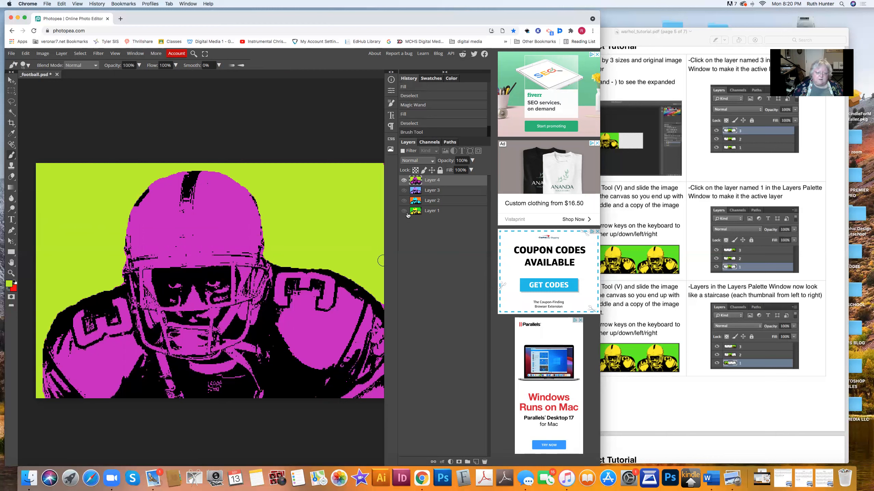
Hide Layer 4, show Layer 3 and brush over its right-edge black specks with the sampled light blue (#74befb)
click(449, 192)
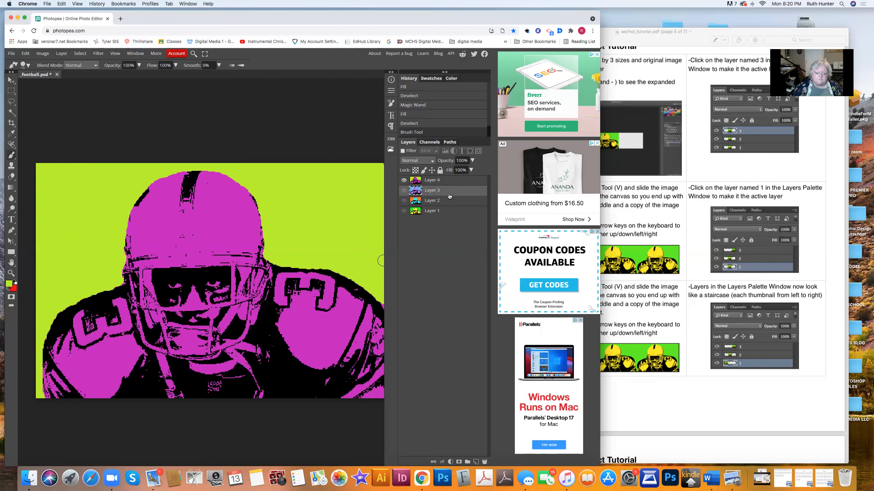
click(403, 180)
click(404, 190)
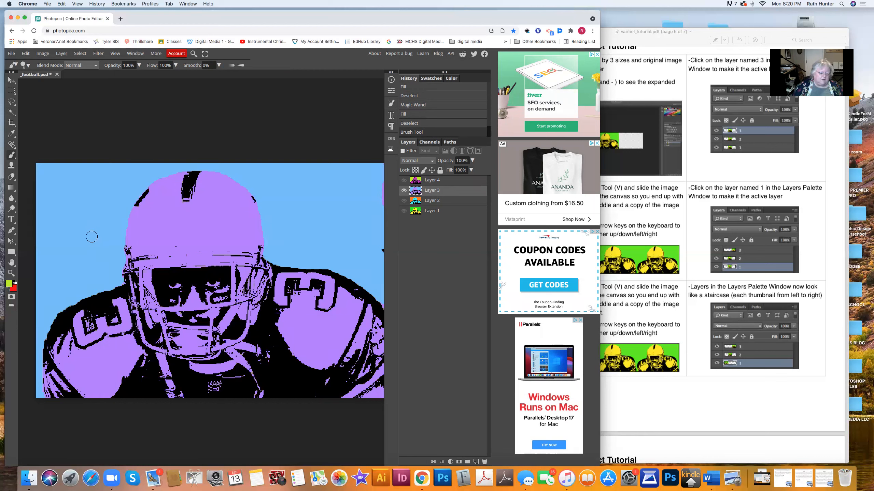
click(9, 284)
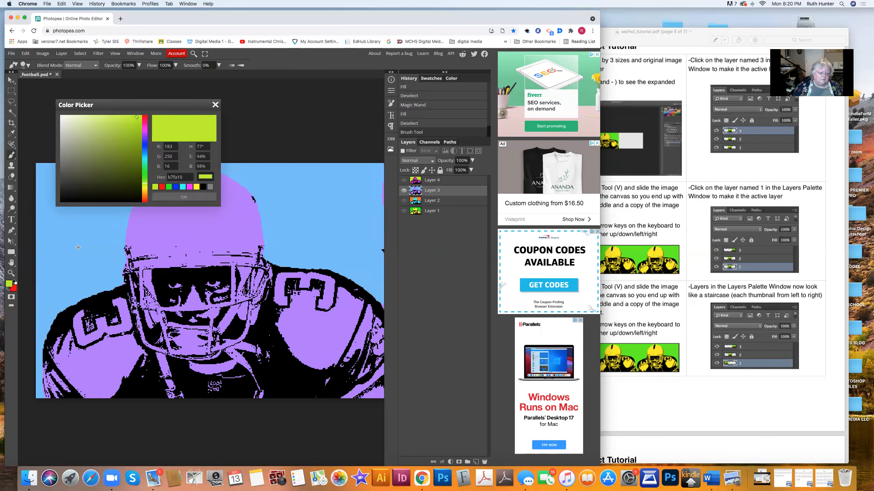
click(92, 236)
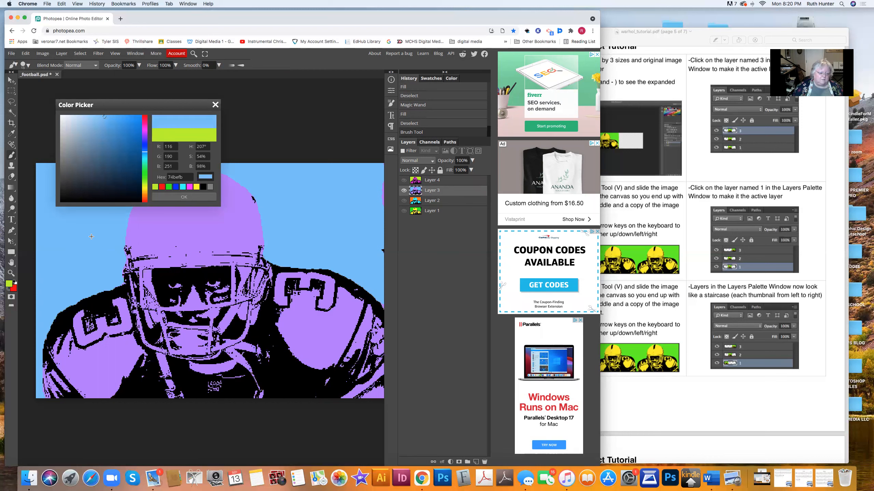
click(176, 197)
mouse_move(379, 205)
mouse_down()
mouse_move(381, 185)
mouse_move(380, 260)
mouse_up()
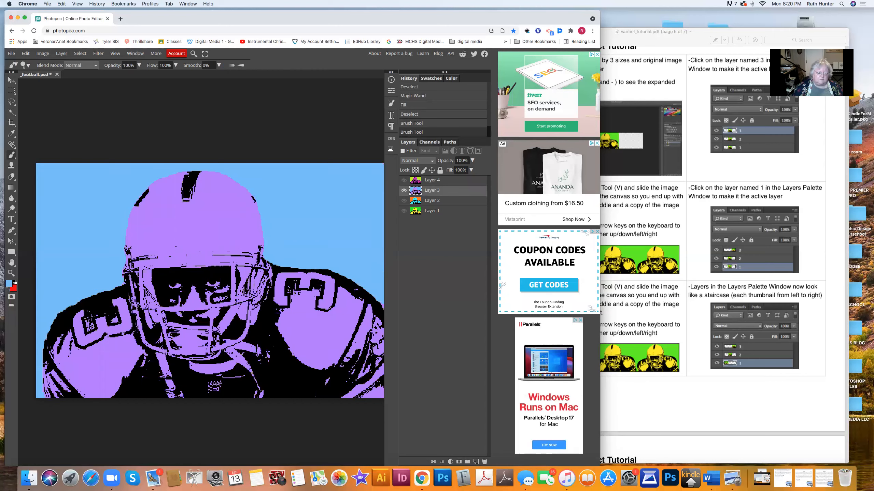
Hide Layer 3, show Layer 2 and brush over its right-edge specks with the sampled background orange (#ff780e)
click(446, 203)
click(403, 200)
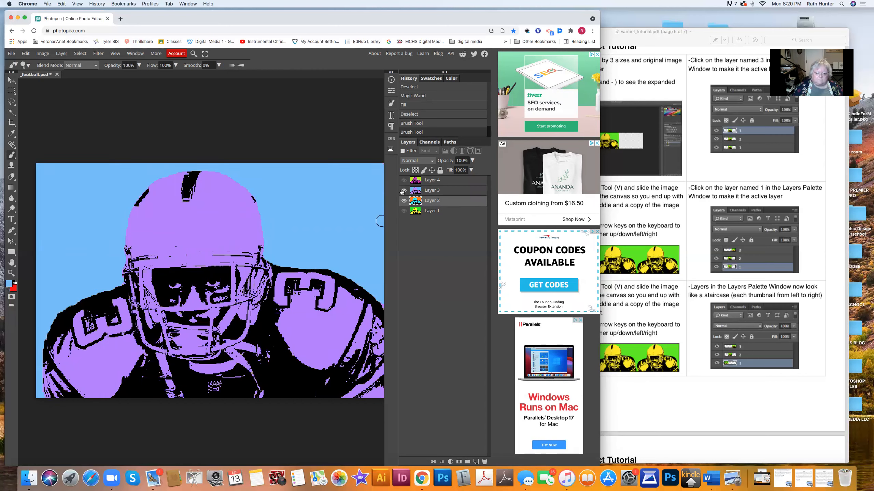
click(403, 191)
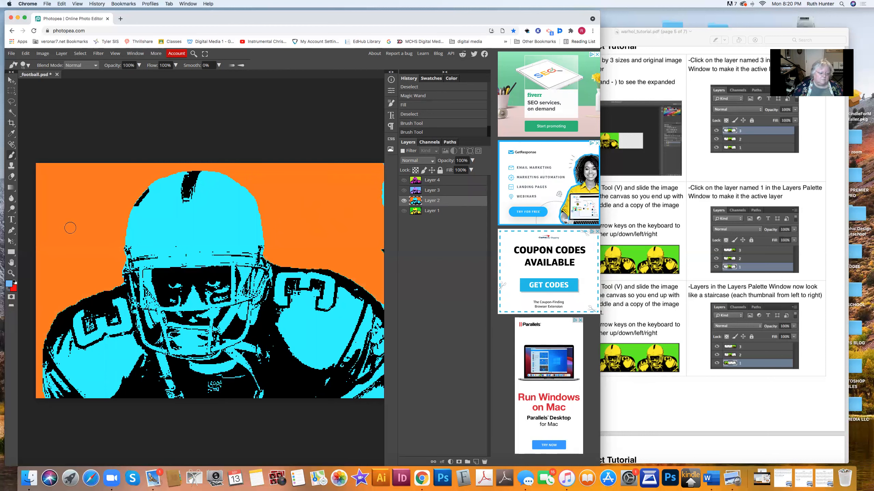
click(9, 285)
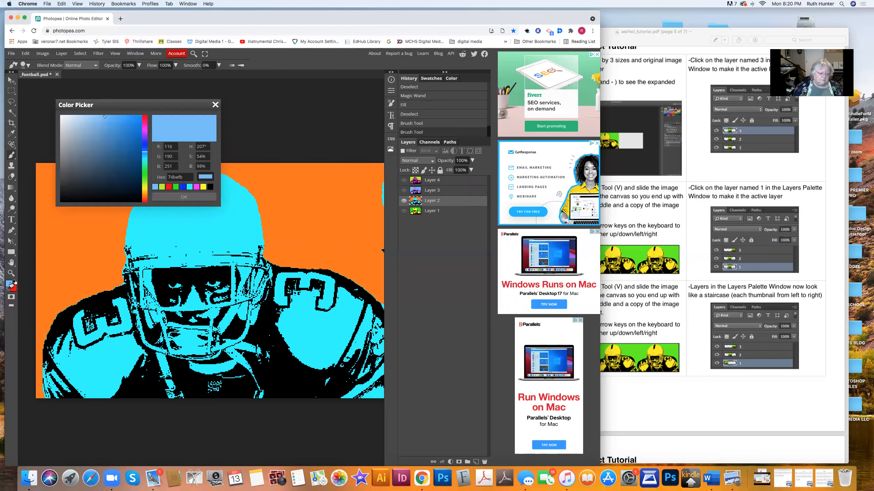
click(92, 235)
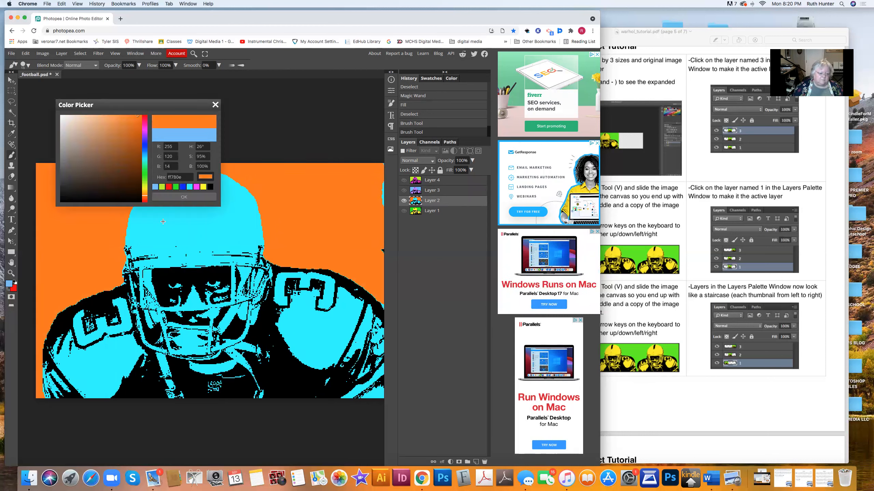
click(179, 198)
mouse_move(381, 180)
mouse_down()
mouse_move(381, 250)
mouse_move(381, 220)
mouse_up()
click(343, 176)
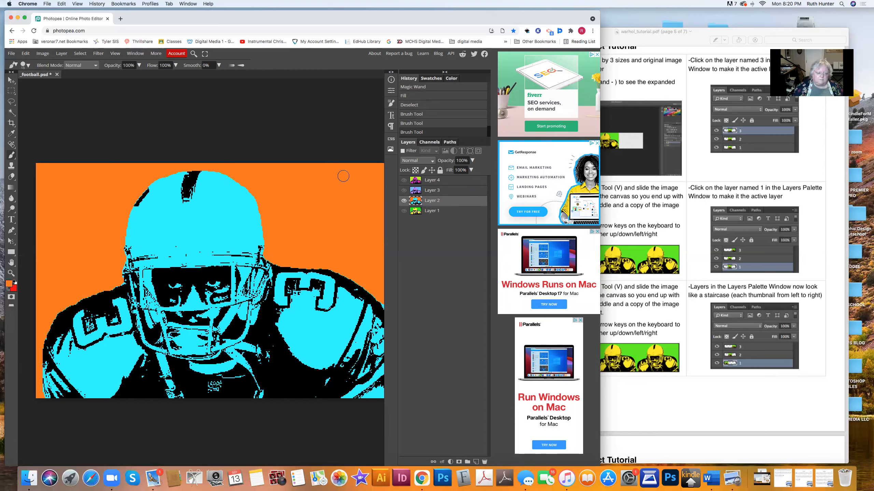
Hide Layer 2, show Layer 1 and brush over its right-edge black specks with the sampled background green (#00ff00)
click(449, 211)
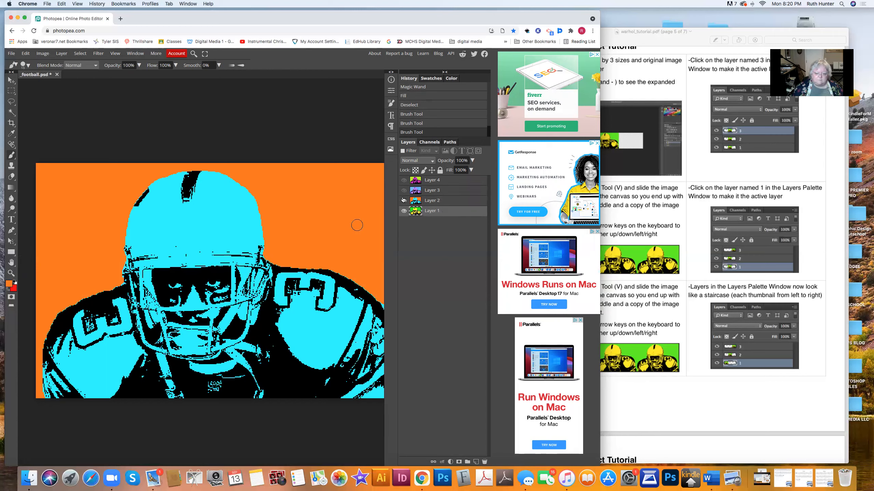
click(403, 200)
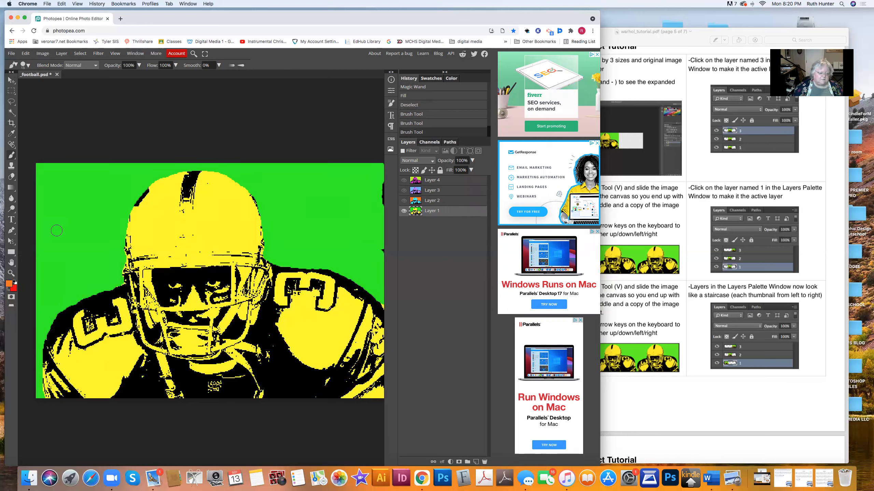
click(9, 283)
click(107, 249)
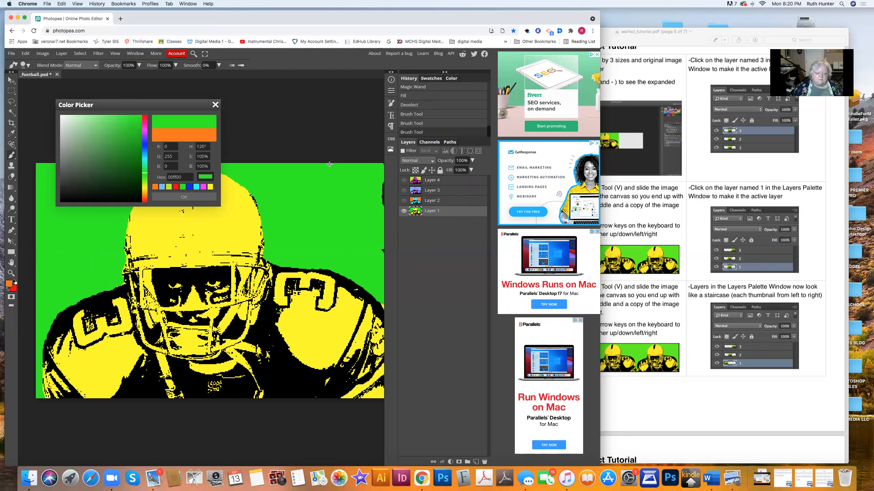
click(179, 198)
mouse_move(379, 167)
mouse_down()
mouse_move(380, 298)
mouse_move(392, 315)
mouse_up()
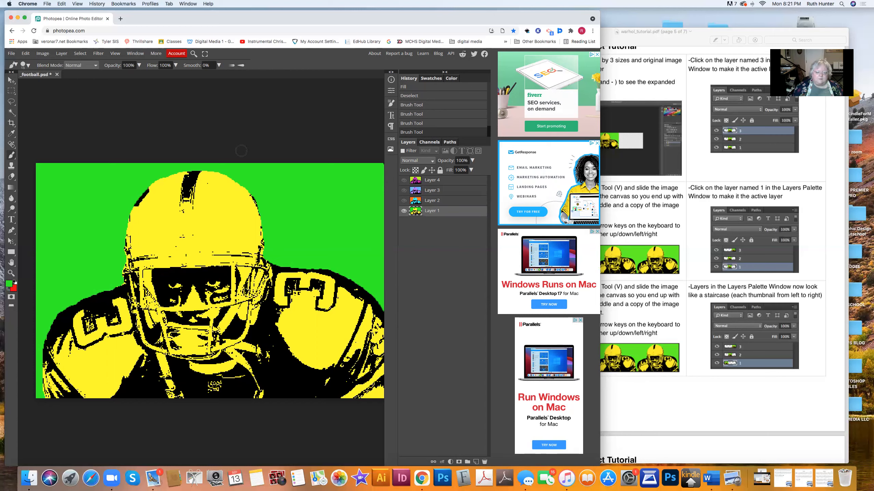
Make Layers 2, 3 and 4 visible again
click(404, 201)
click(404, 191)
click(404, 181)
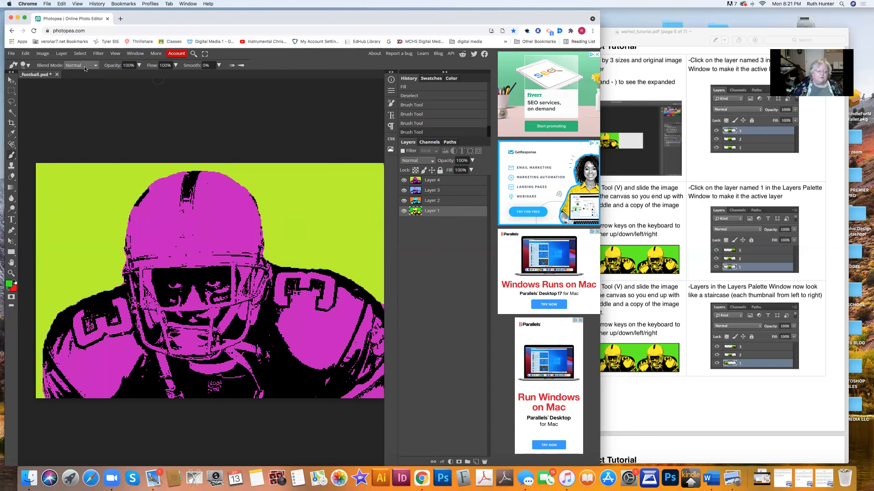
Enlarge the canvas to 200 percent width and 200 percent height, anchored at the bottom-left corner
click(43, 54)
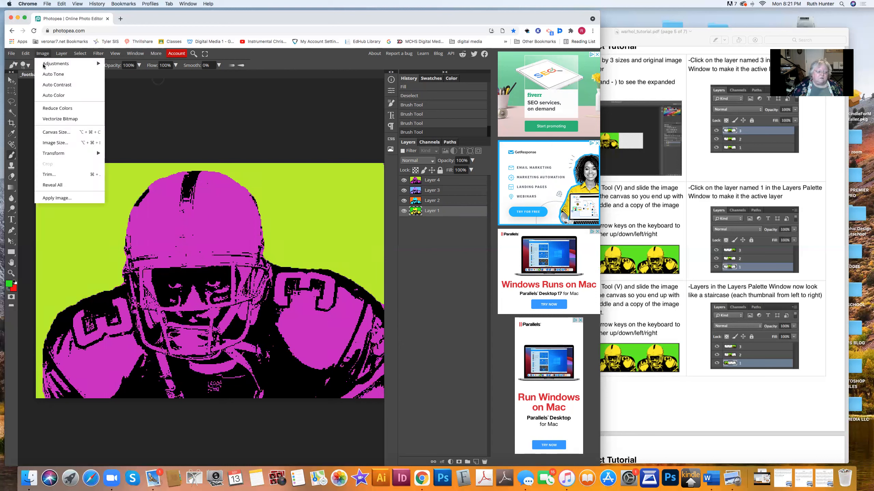
click(61, 132)
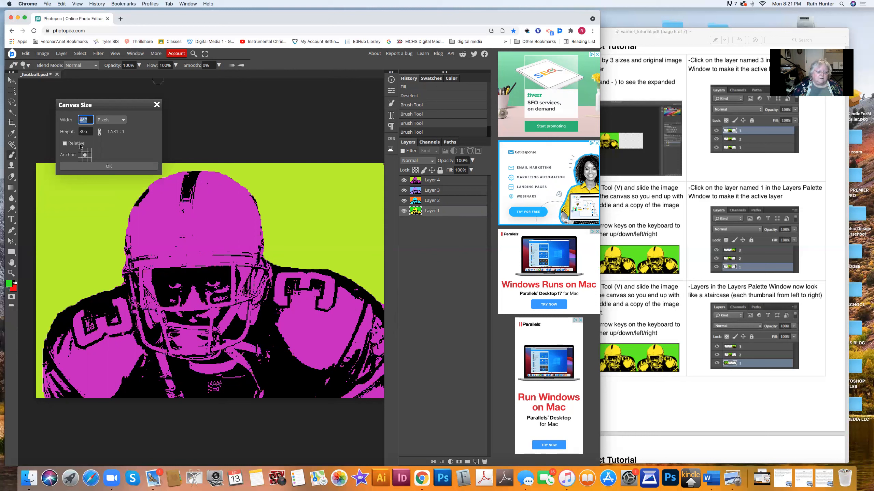
click(81, 160)
click(112, 122)
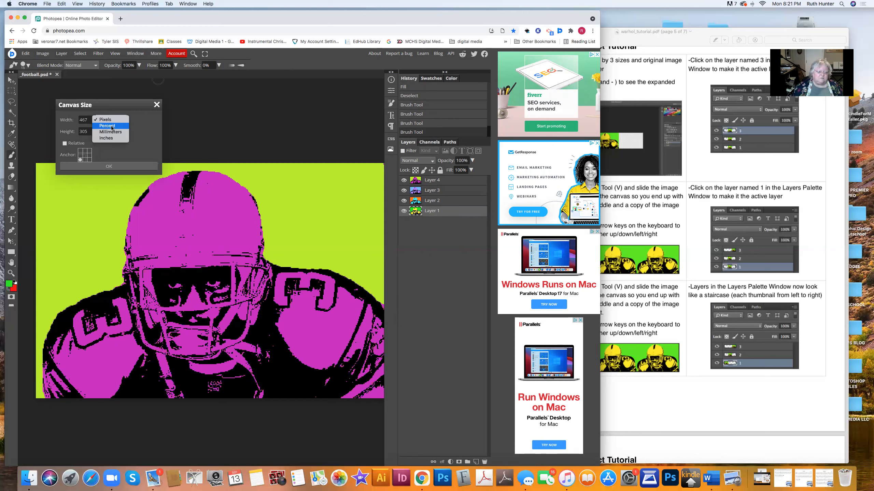
click(107, 126)
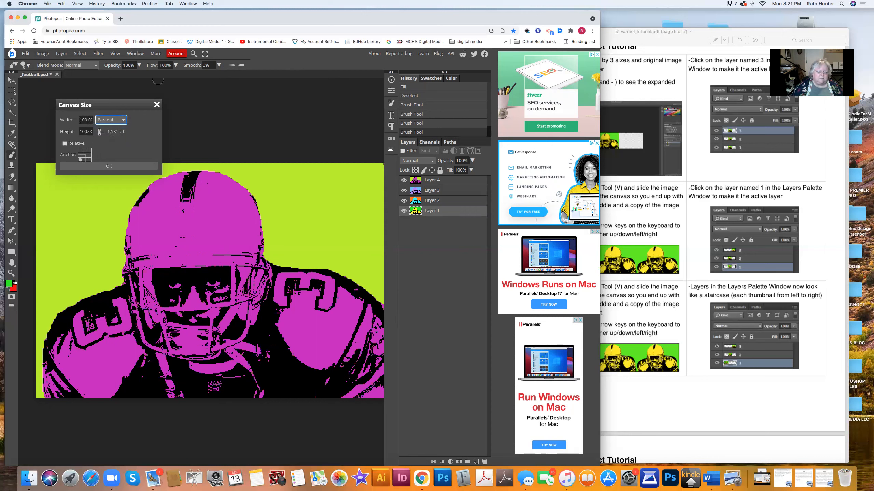
drag(79, 119, 101, 123)
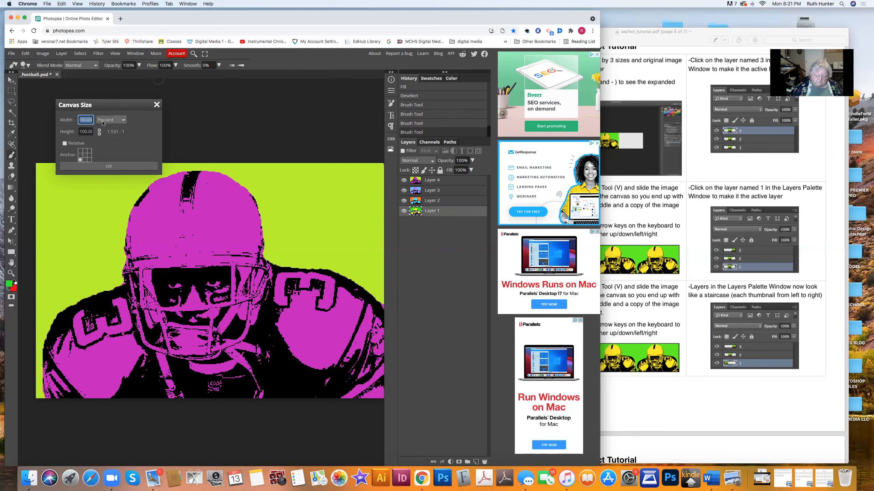
text(200)
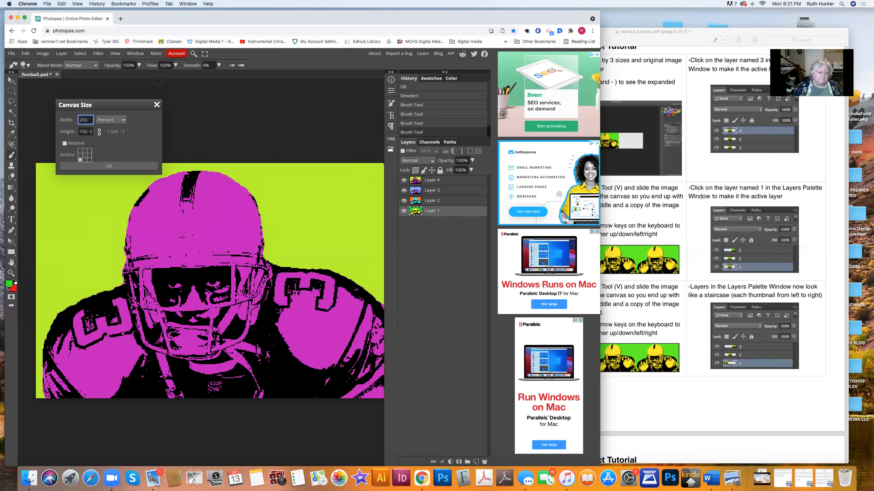
click(89, 131)
drag(80, 132, 102, 133)
text(200)
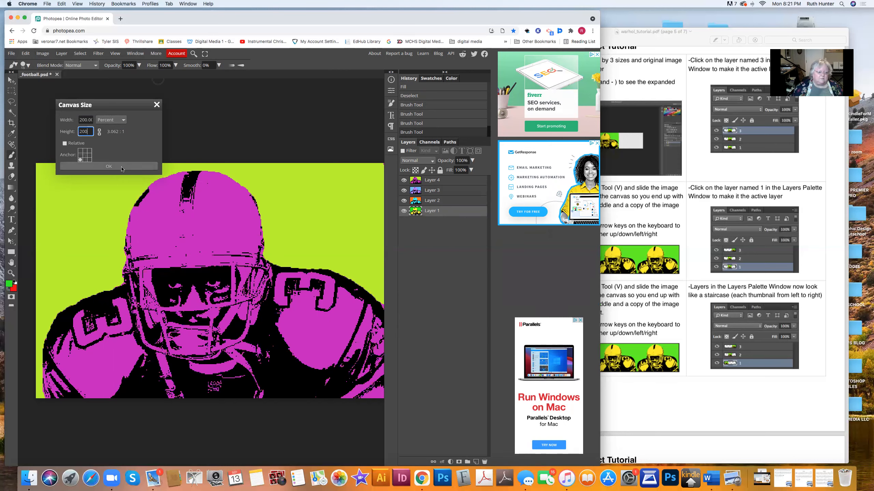
click(122, 167)
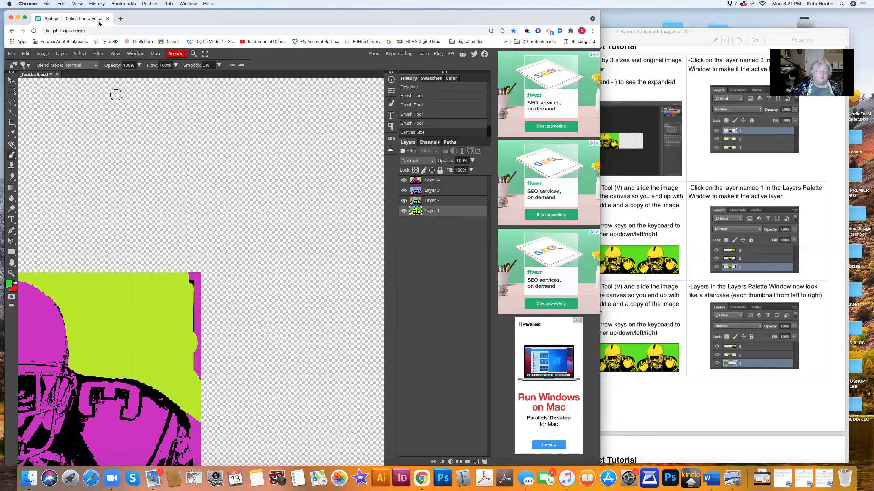
Undo a trial green stroke at the image's top-right corner, then hide Layers 2, 3 and 4 to isolate Layer 1
click(116, 54)
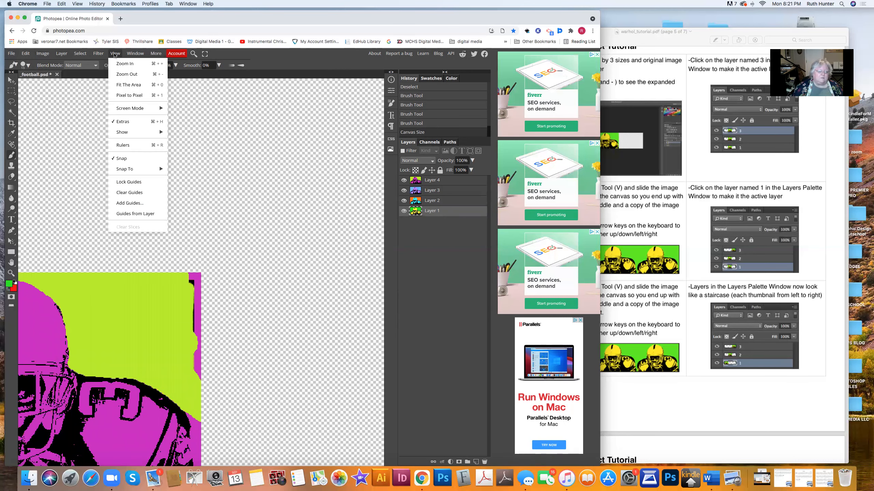
click(123, 84)
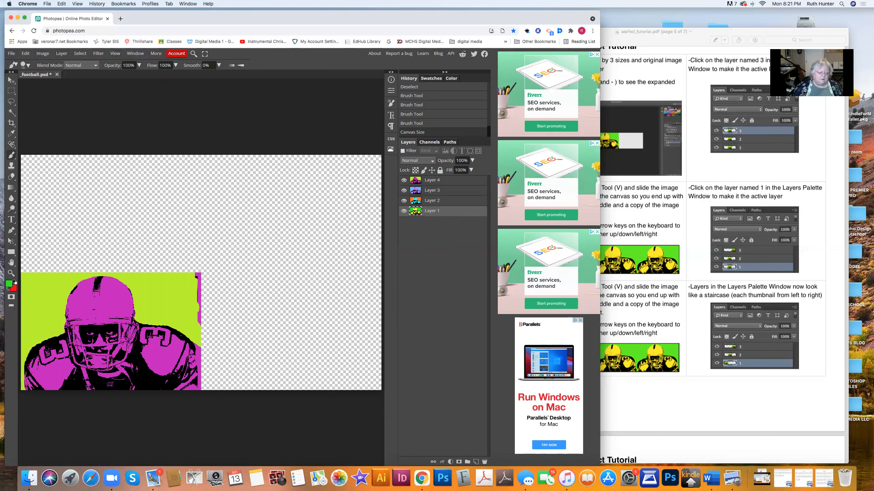
drag(194, 274, 204, 279)
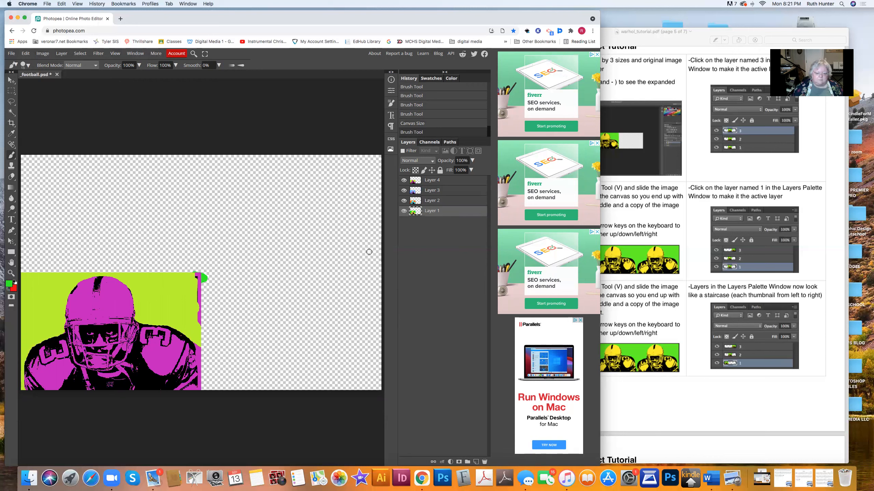
key(super+z)
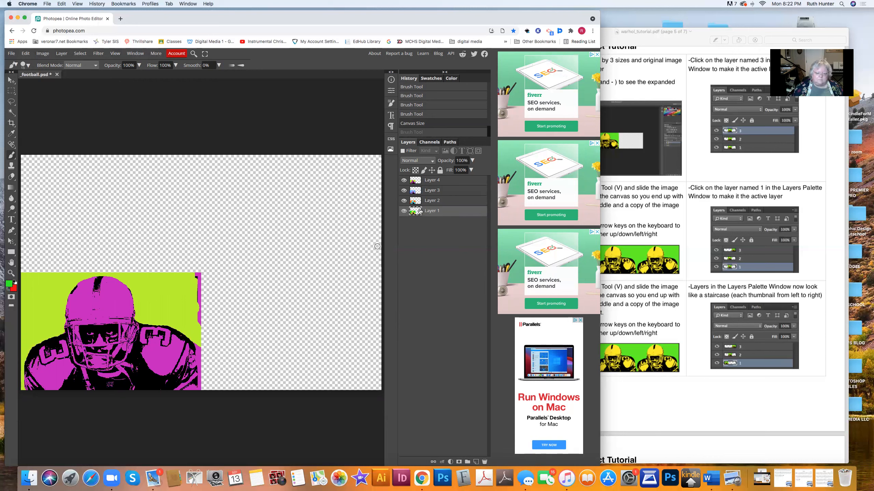
click(434, 202)
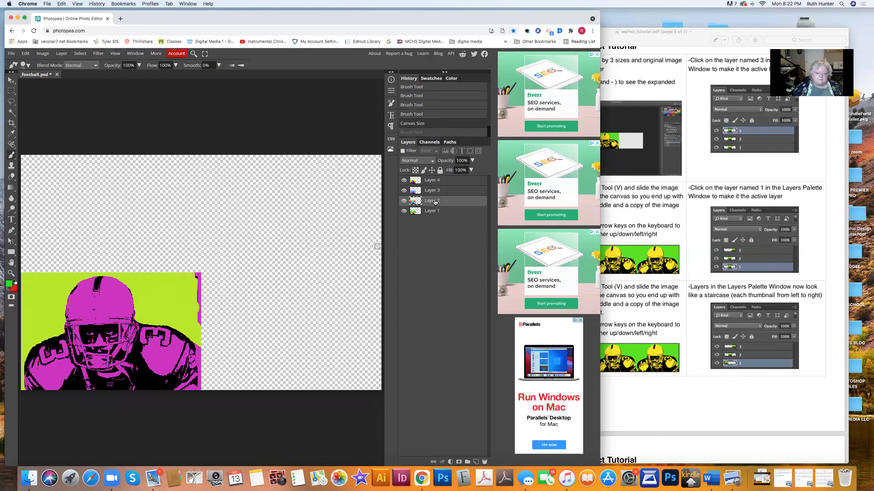
click(404, 202)
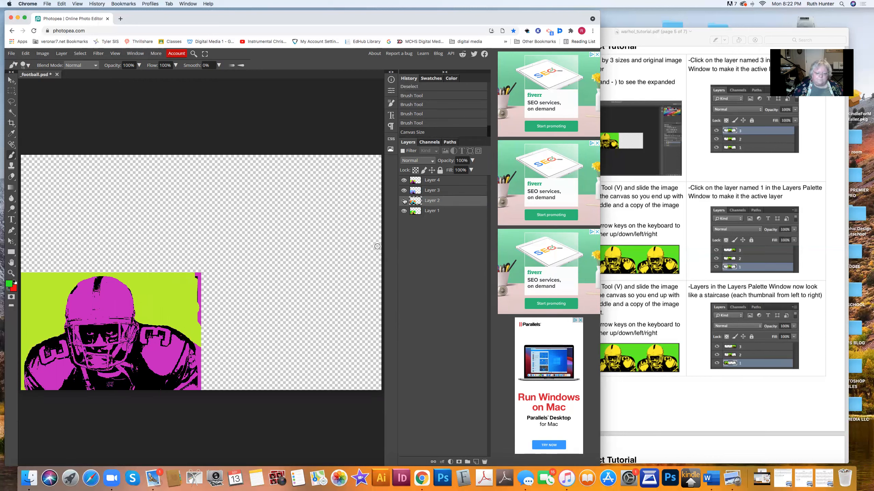
click(404, 190)
click(404, 180)
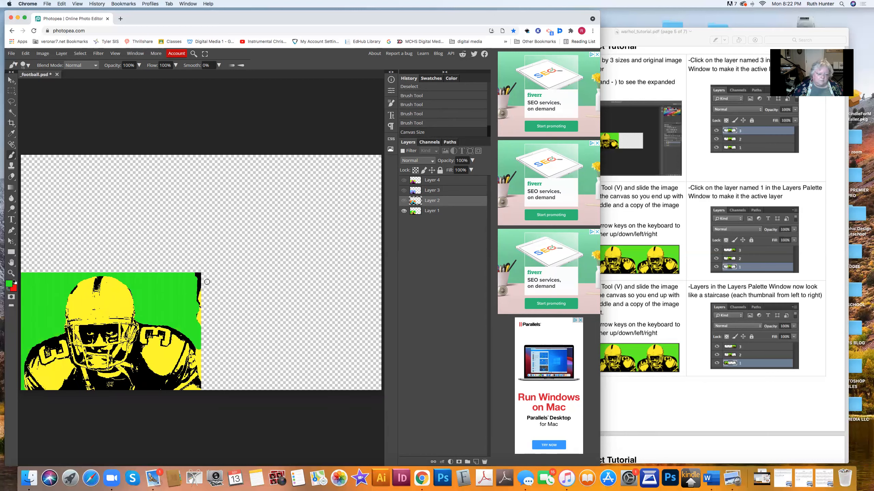
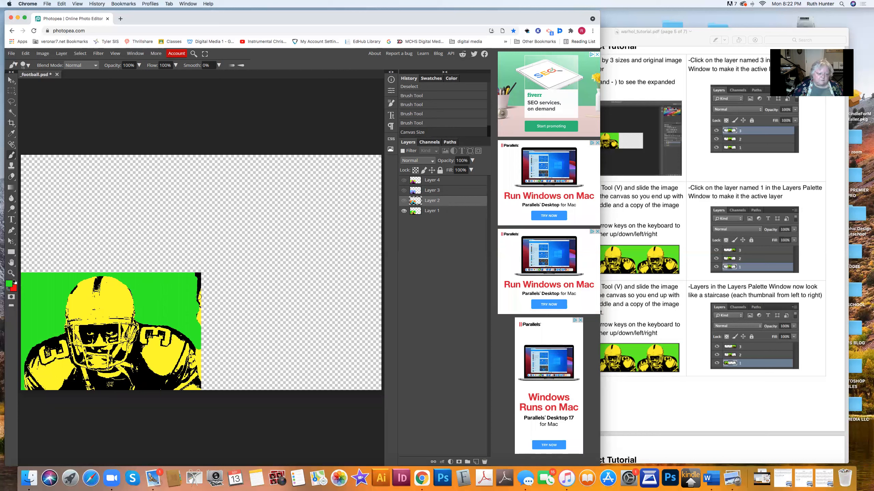
Brush over the black and yellow specks along the right edge of Layer 1's image with green
click(201, 325)
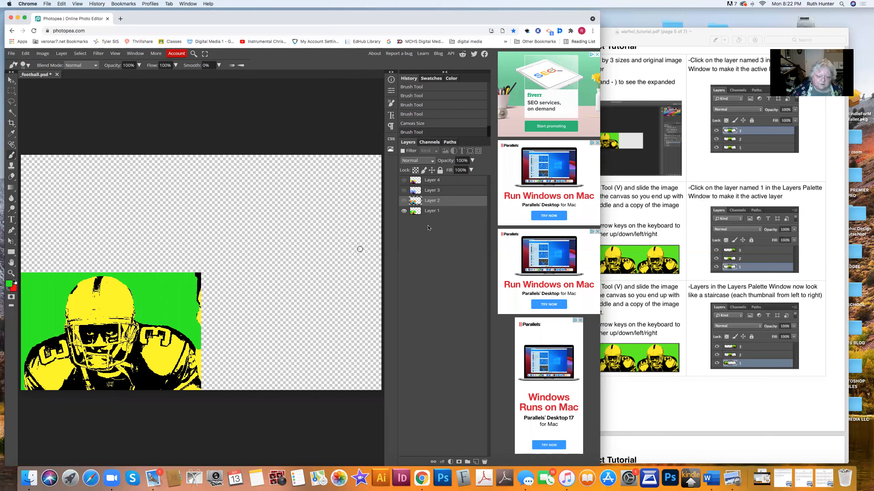
click(447, 211)
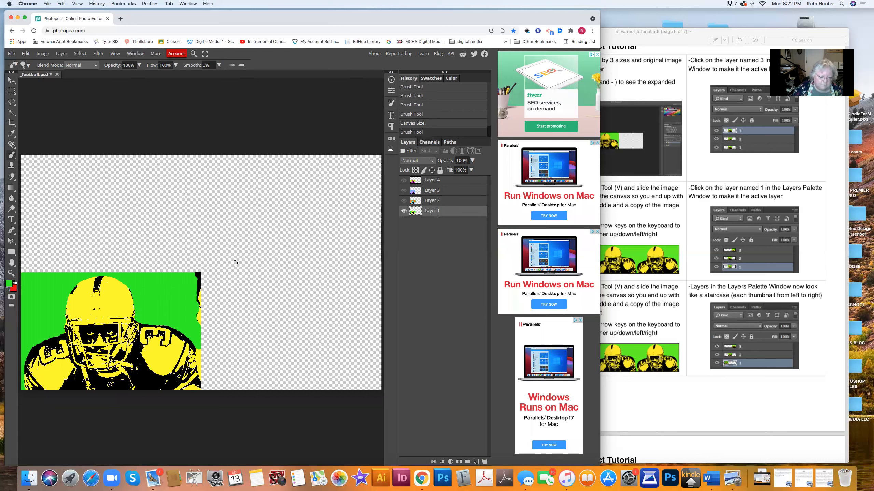
mouse_move(190, 274)
mouse_down()
mouse_move(198, 278)
mouse_move(197, 325)
mouse_move(199, 269)
mouse_up()
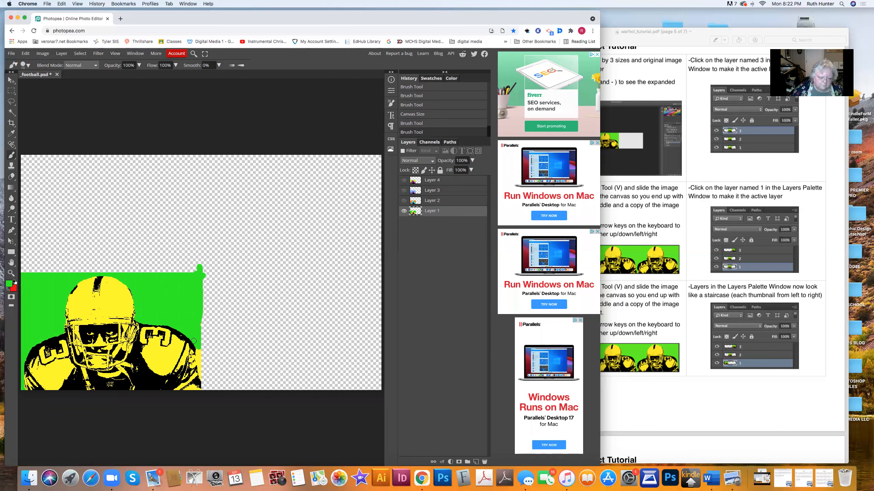
mouse_move(199, 352)
mouse_down()
mouse_move(203, 382)
mouse_move(193, 305)
mouse_up()
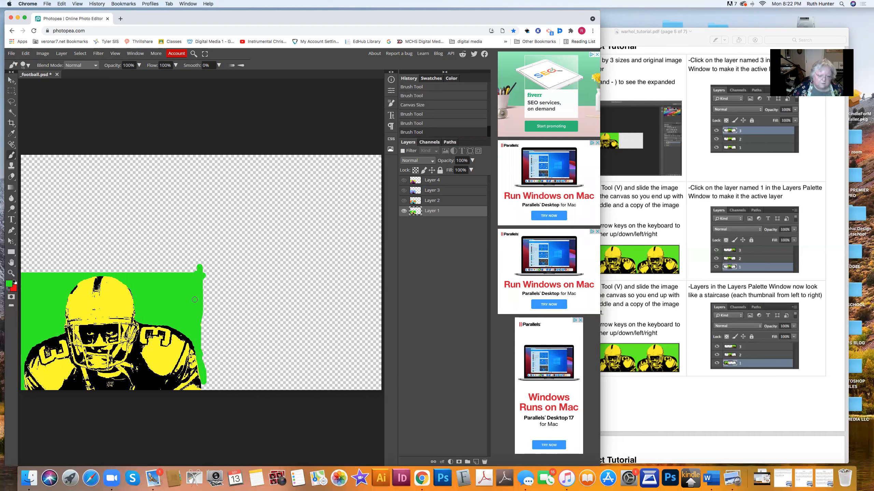
Show Layer 2 and set the foreground color to its background orange (#ff780e)
click(404, 201)
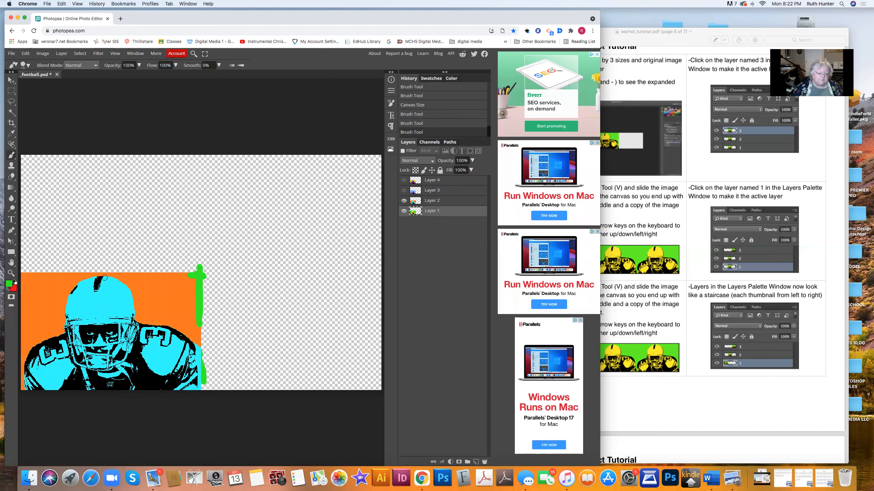
click(12, 285)
click(162, 300)
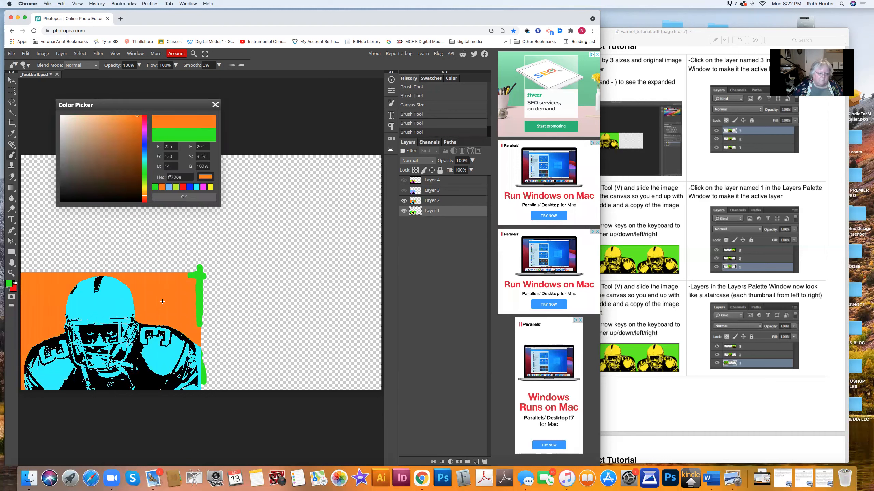
click(169, 198)
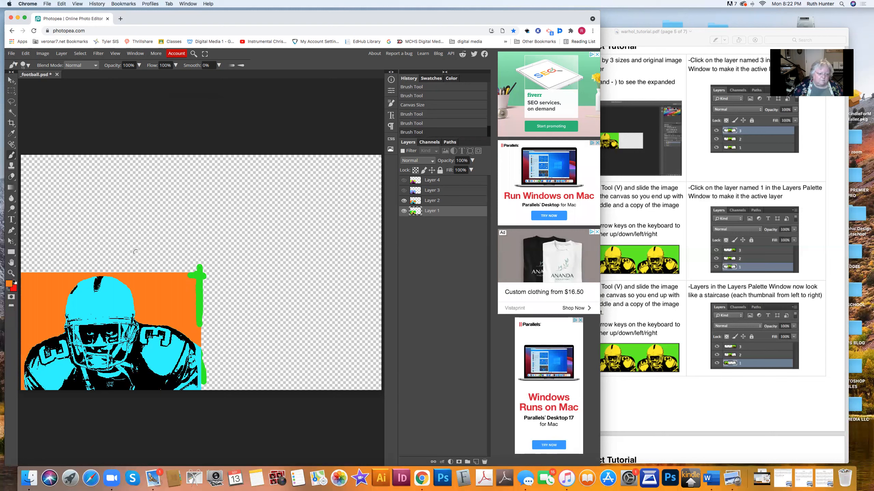
Make Layer 2 active, hide Layer 1 and brush orange over the green marks and specks along the image's right edge
drag(180, 271, 195, 273)
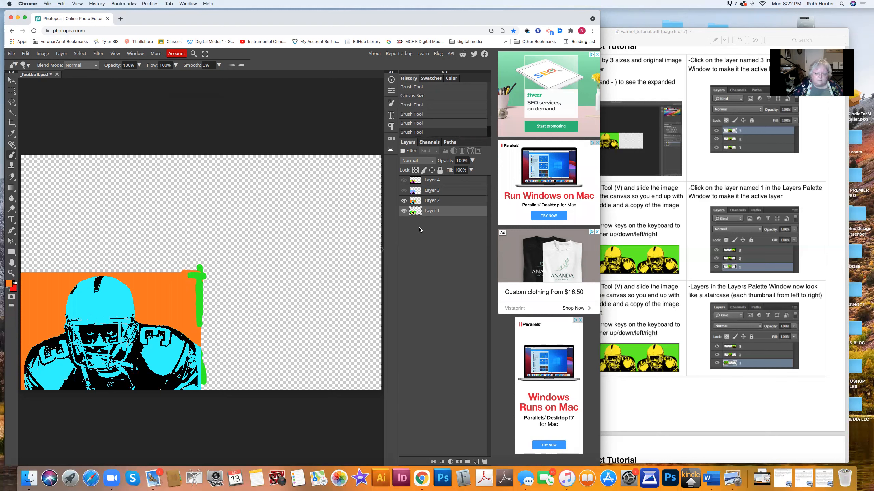
key(super+z)
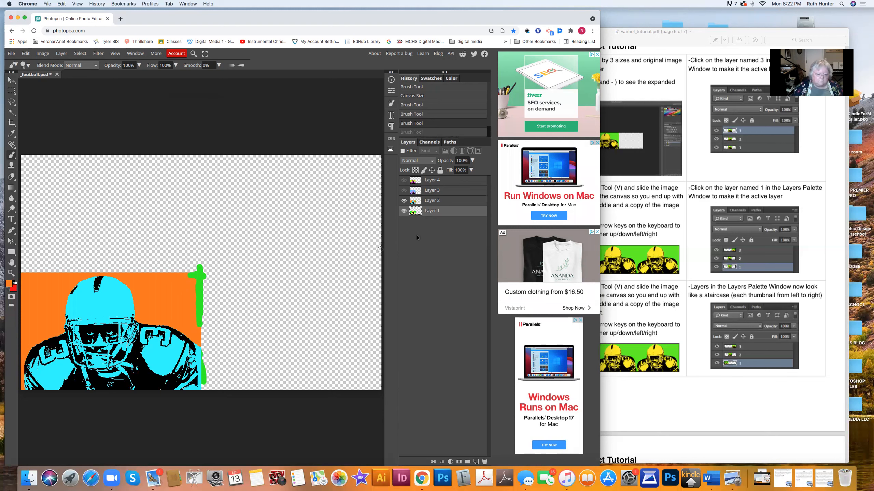
click(449, 204)
click(403, 211)
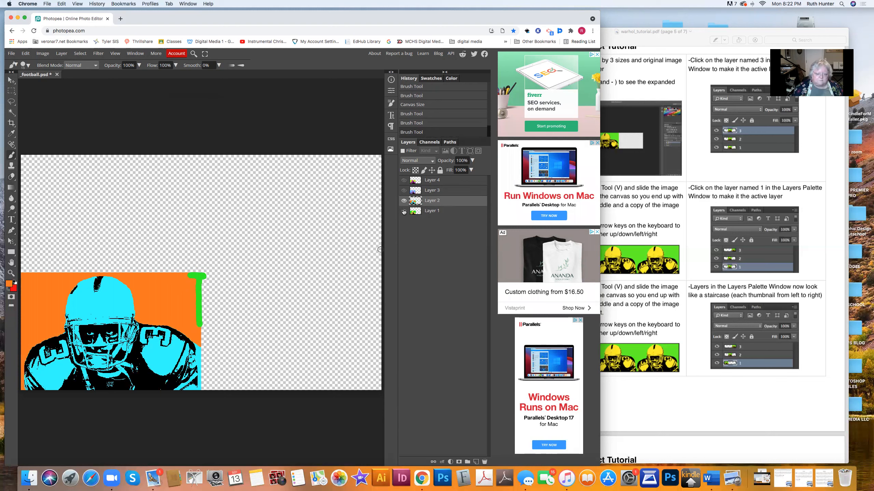
mouse_move(185, 276)
mouse_down()
mouse_move(208, 276)
mouse_move(193, 273)
mouse_move(197, 310)
mouse_move(200, 276)
mouse_up()
mouse_move(194, 310)
mouse_down()
mouse_move(197, 328)
mouse_move(200, 316)
mouse_up()
click(198, 333)
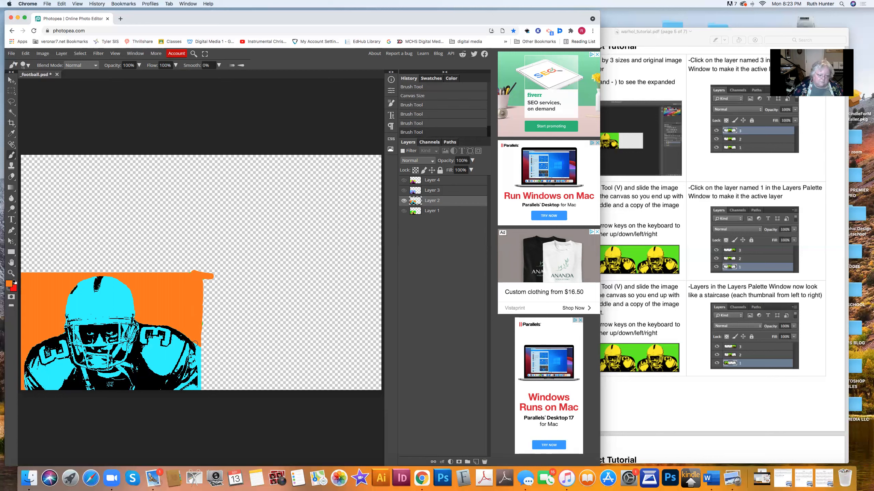
drag(198, 349, 203, 388)
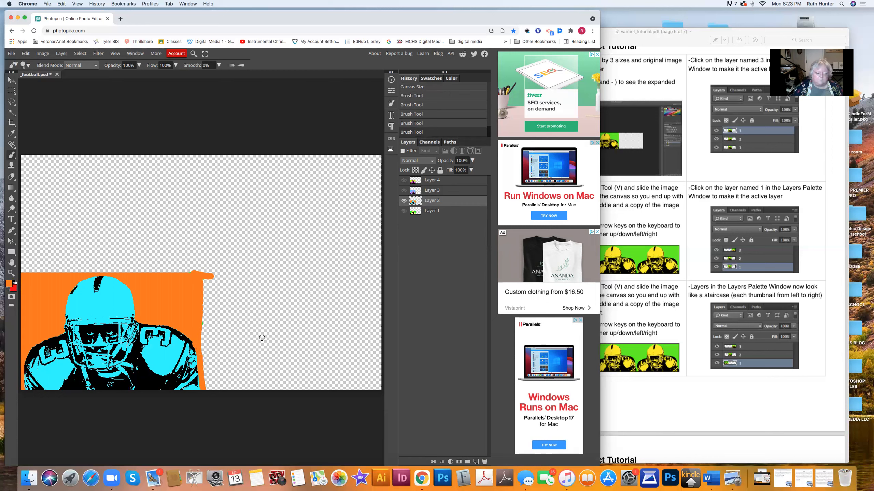
Show and activate Layer 3, hide Layer 2, and brush over the image's right edge with its sampled background light blue (#74befb)
click(447, 192)
click(403, 190)
click(405, 201)
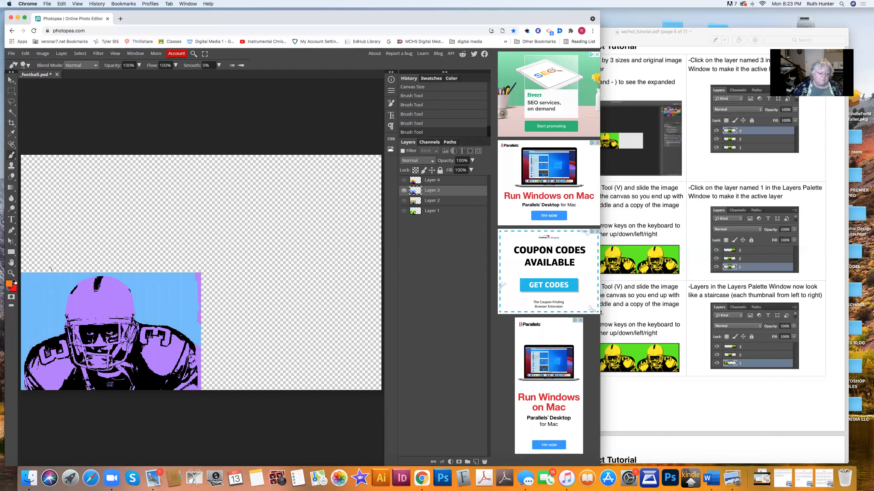
click(9, 284)
click(85, 277)
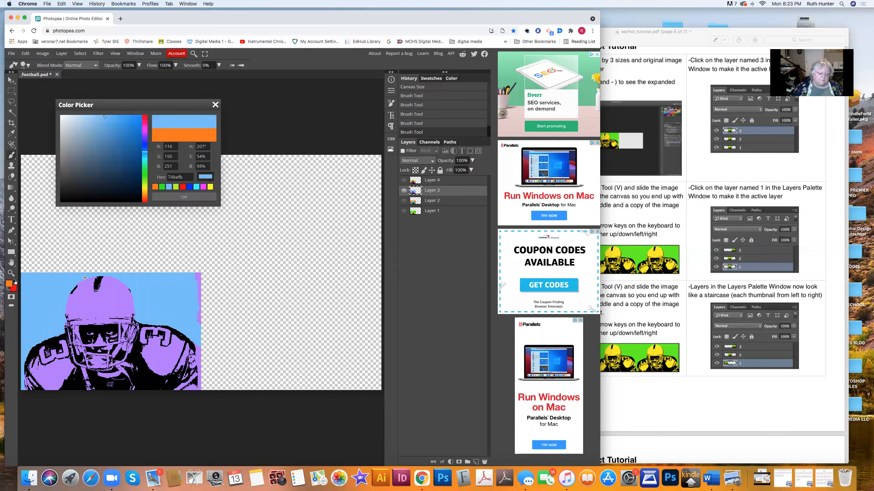
click(174, 197)
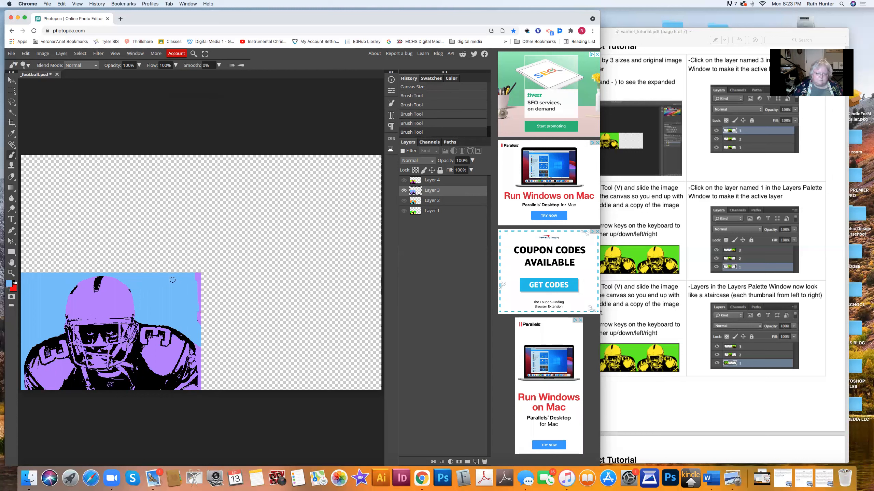
mouse_move(192, 274)
mouse_down()
mouse_move(200, 275)
mouse_move(195, 336)
mouse_up()
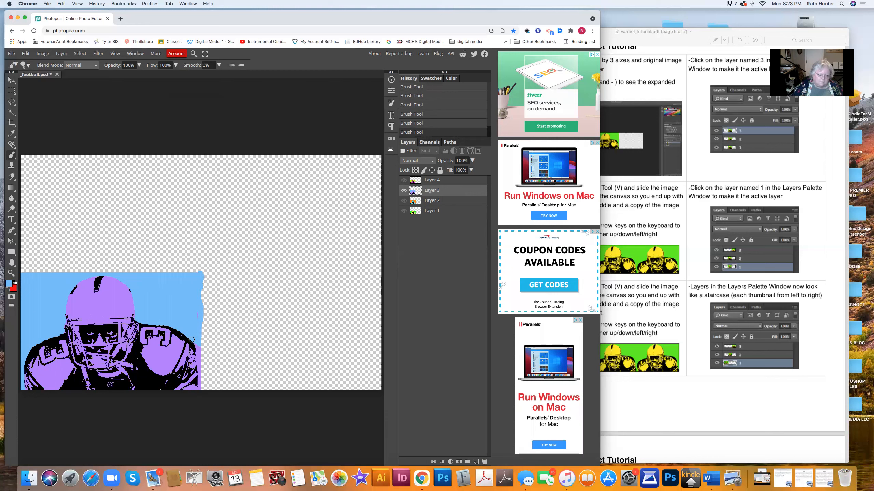
drag(199, 351, 204, 385)
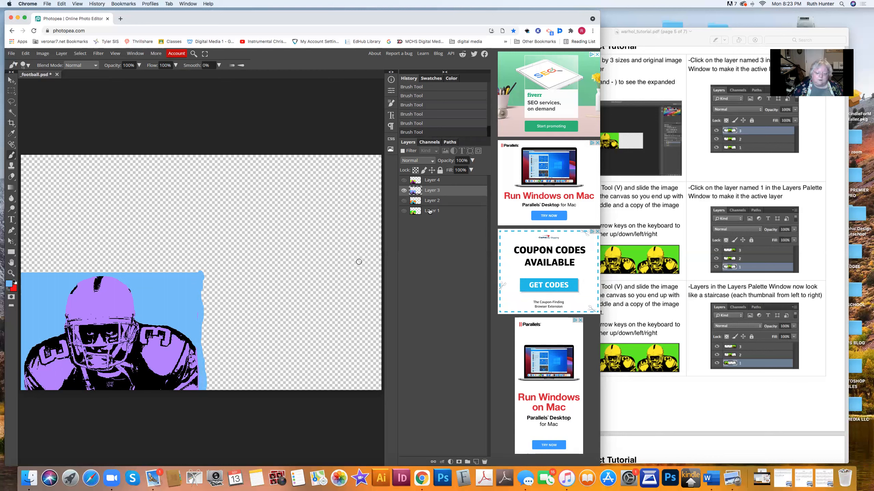
Make Layer 4 active and visible, and hide Layer 3
click(428, 183)
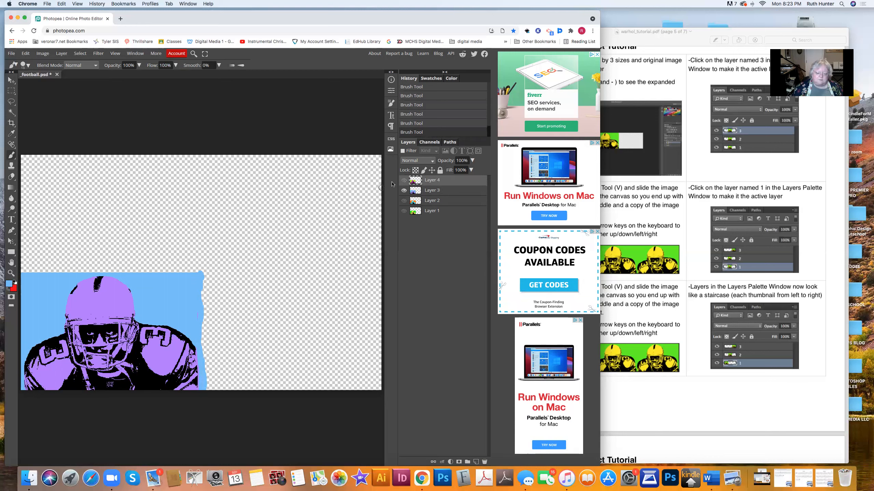
click(403, 180)
click(403, 191)
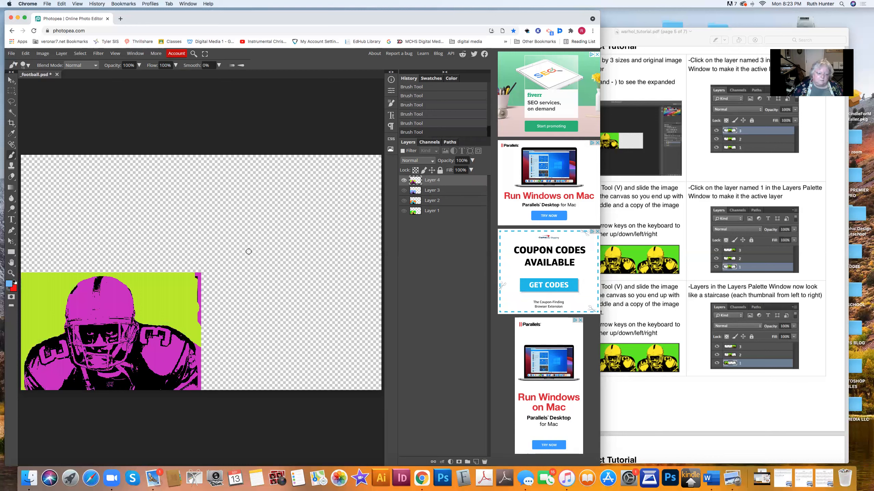
Sample Layer 4's background lime green (#b7fa10) as the foreground color and brush over the magenta marks along the image's right edge
click(8, 284)
click(47, 288)
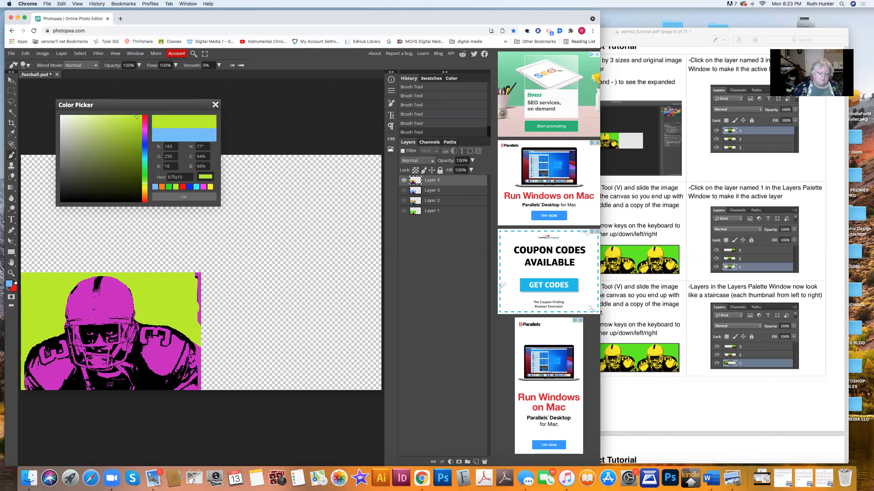
click(184, 197)
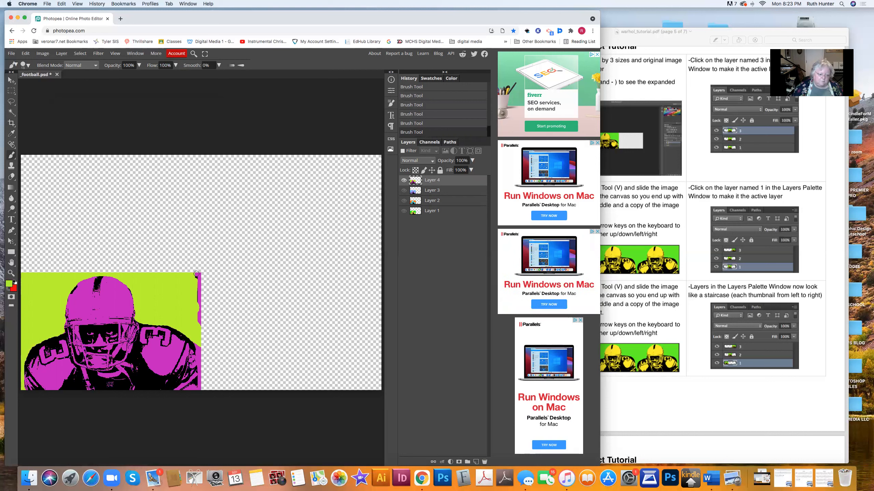
drag(196, 274, 201, 391)
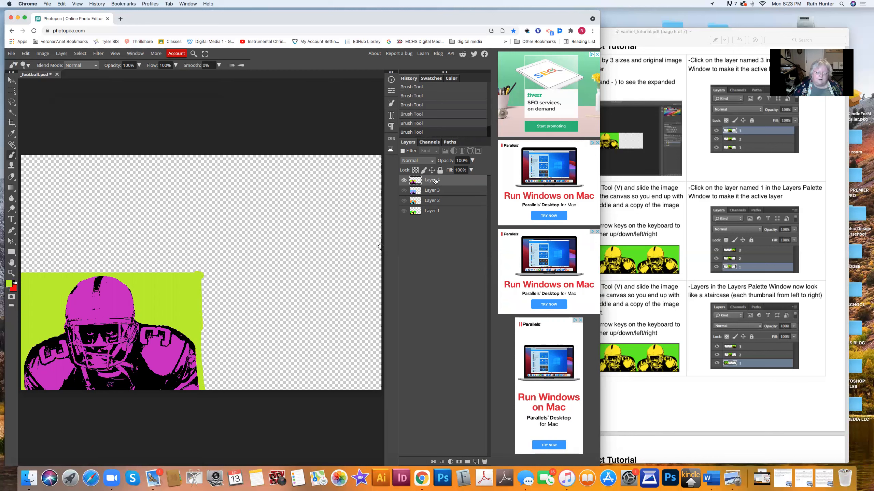
Show Layers 3, 2 and 1 again so all four layers are visible
click(404, 190)
click(404, 201)
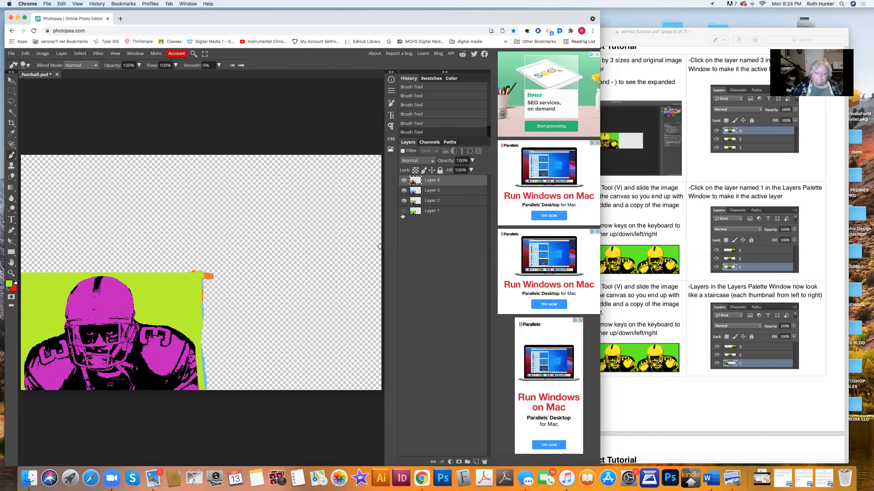
click(403, 213)
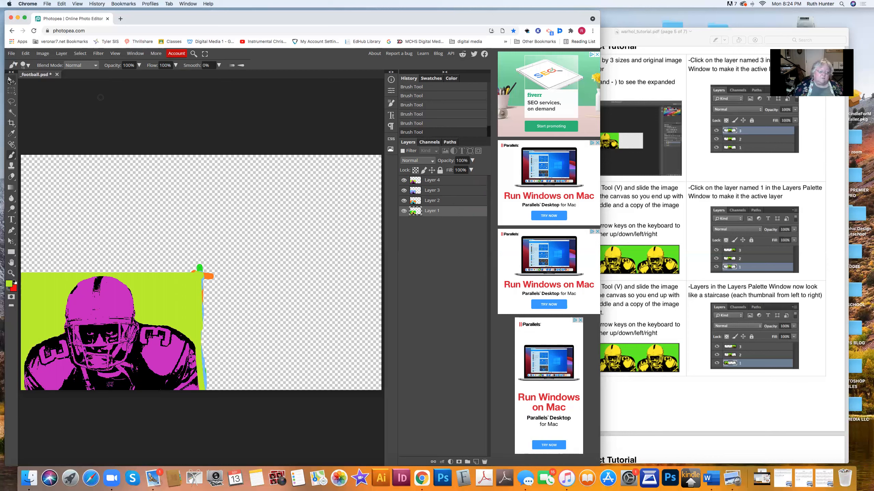
Move Layer 1's image into the canvas's lower-right quarter and reorder that layer above Layer 2
click(11, 81)
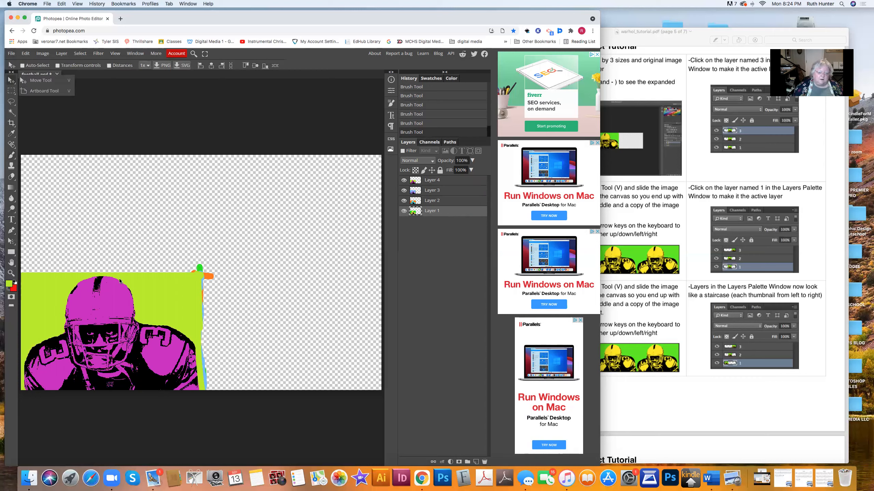
drag(117, 283, 298, 293)
drag(449, 215, 449, 201)
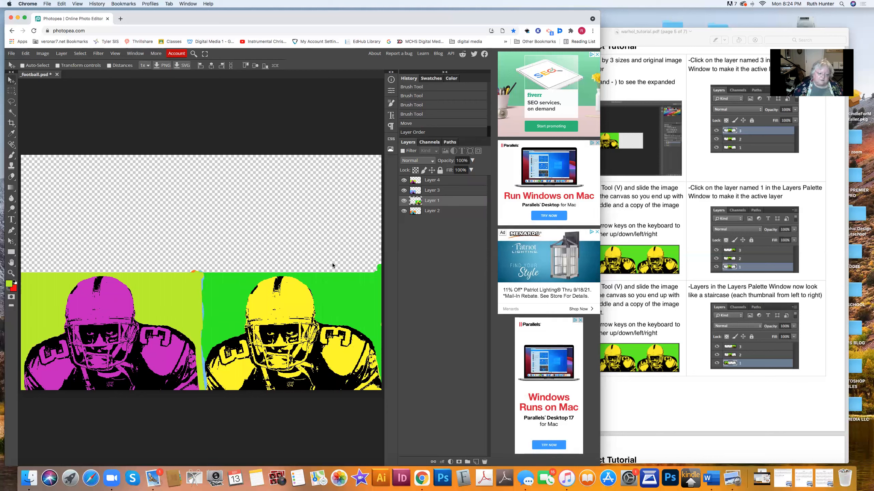
Move Layer 3's image into the canvas's upper-left quarter and Layer 4's image into the upper-right quarter
click(458, 191)
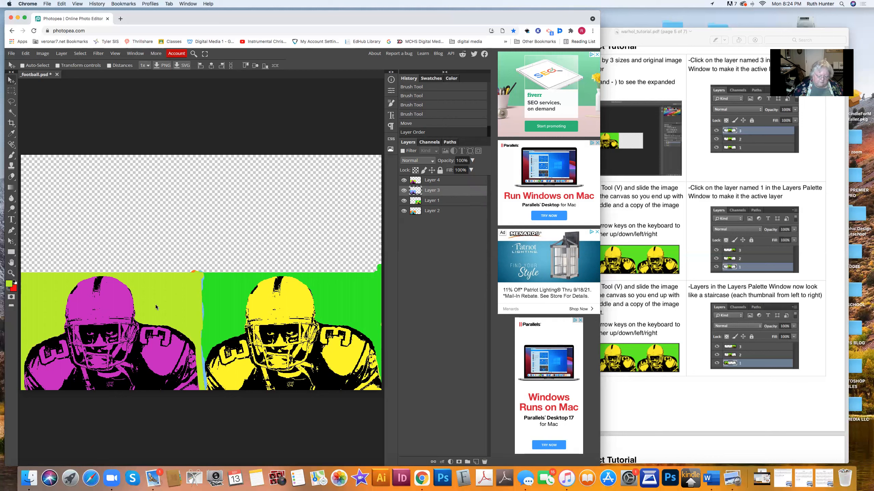
drag(155, 304, 248, 186)
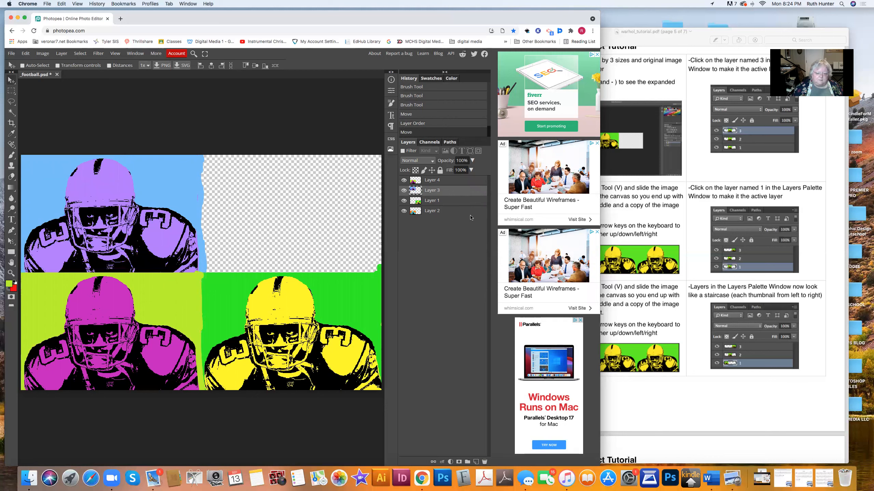
click(440, 182)
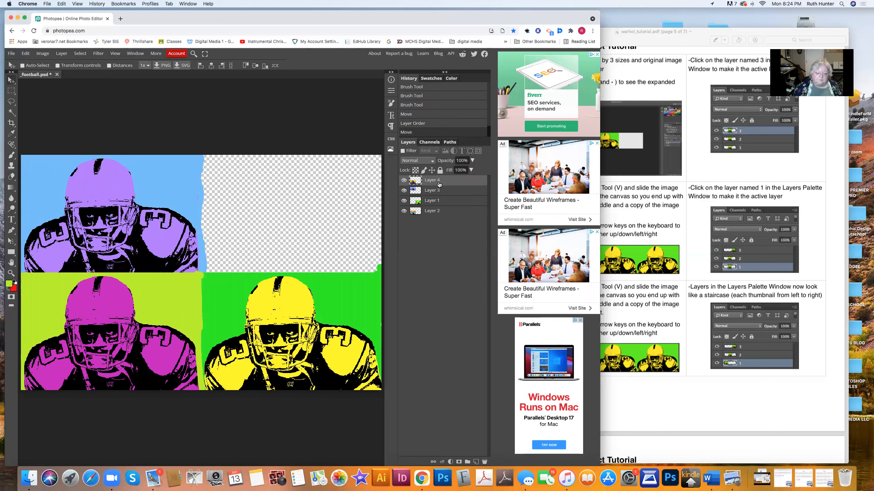
drag(332, 306, 332, 278)
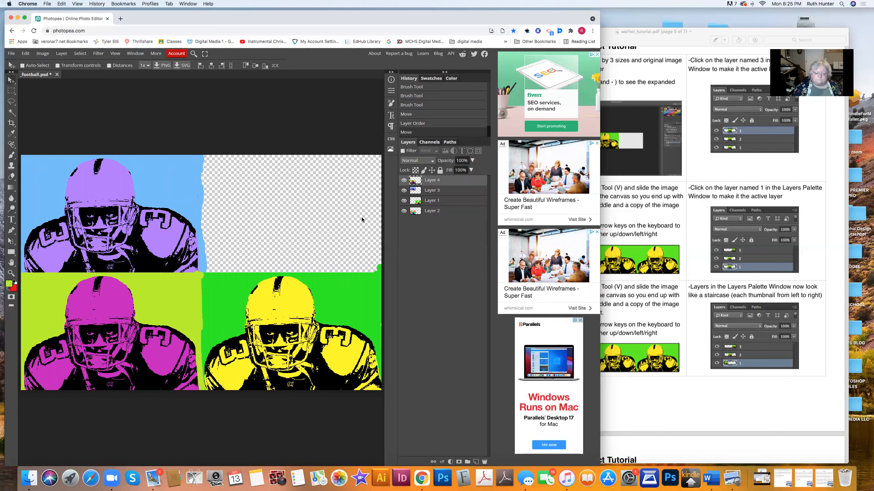
drag(181, 309, 361, 188)
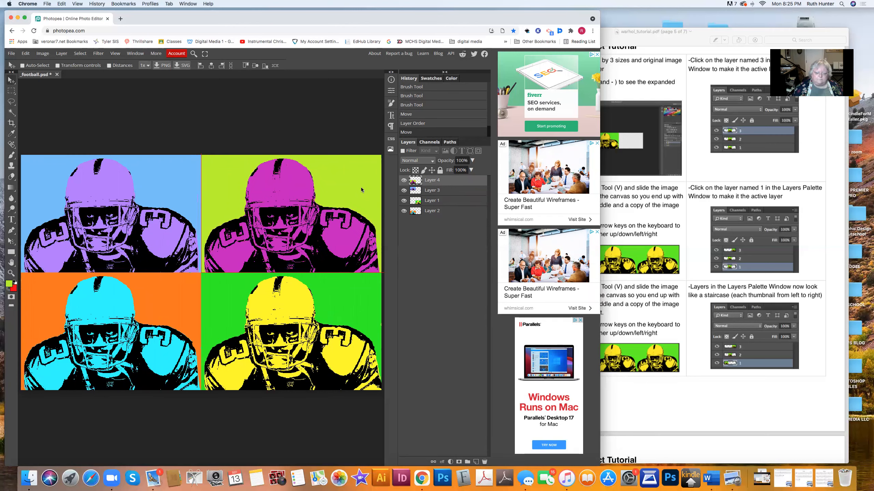
Nudge Layer 4 horizontally to align its left edge with the vertical seam between the images
key(Left)
key(Right)
key(Left)
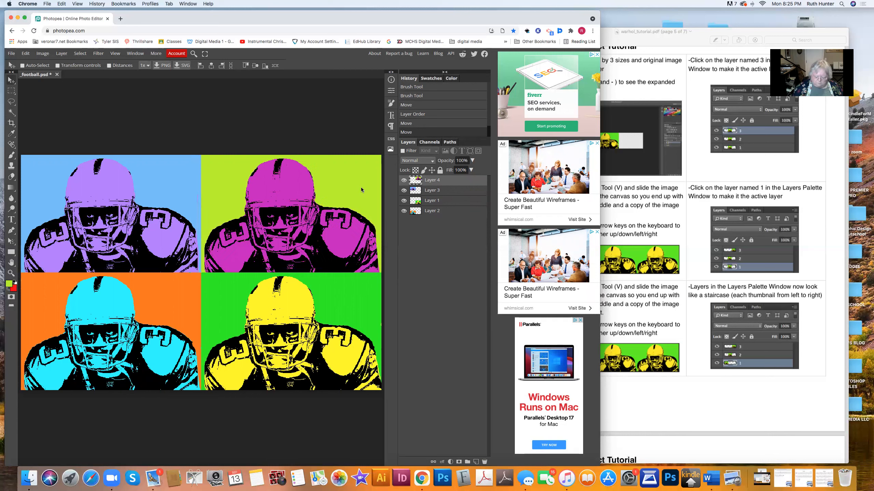
key(Left)
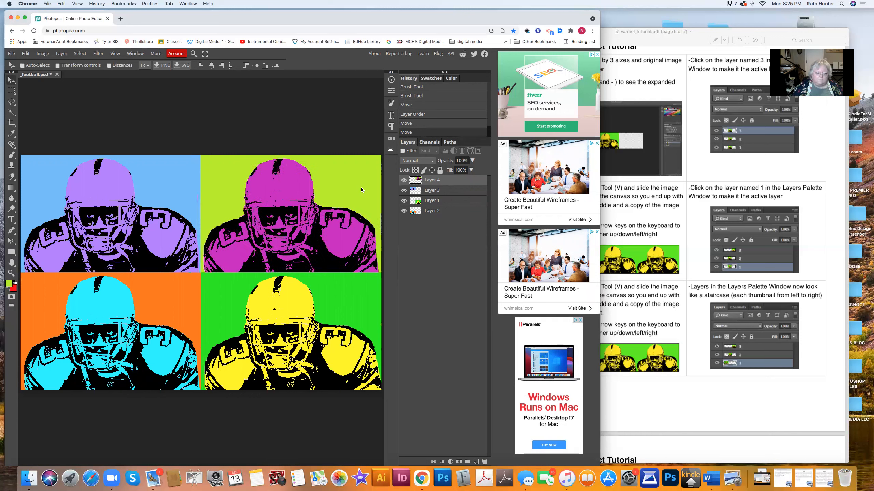
key(Right)
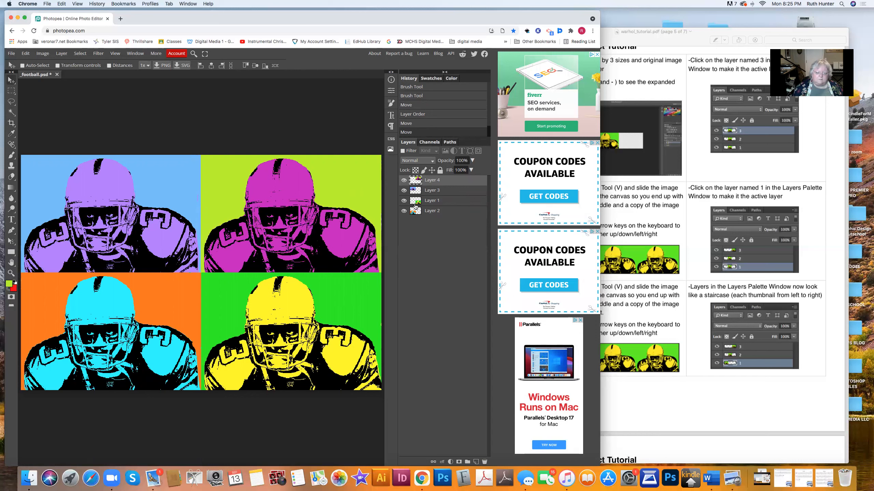
Make Layer 3 active, sample its background light blue (#74befb) as the foreground color and brush it over the image's right edge
click(461, 192)
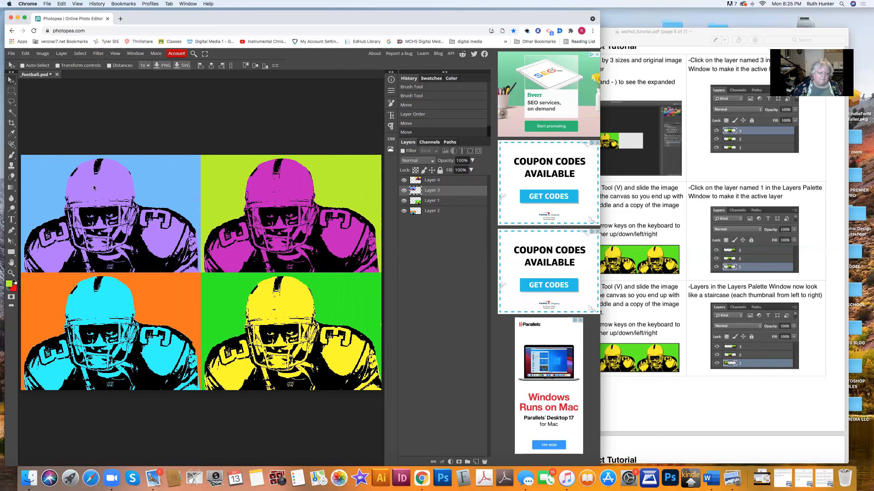
click(9, 284)
click(47, 201)
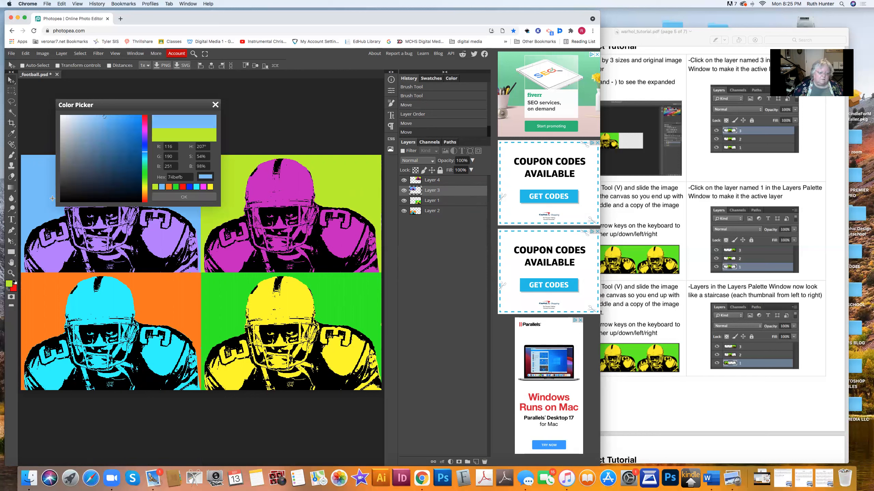
click(189, 198)
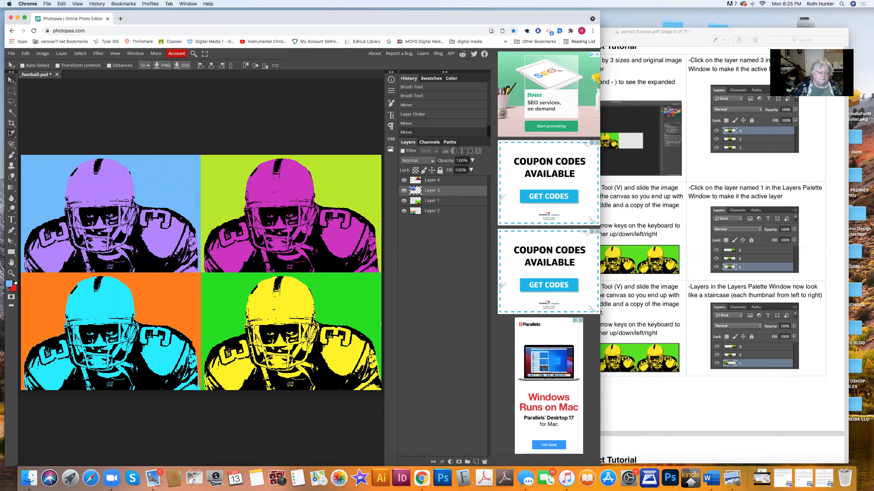
click(12, 156)
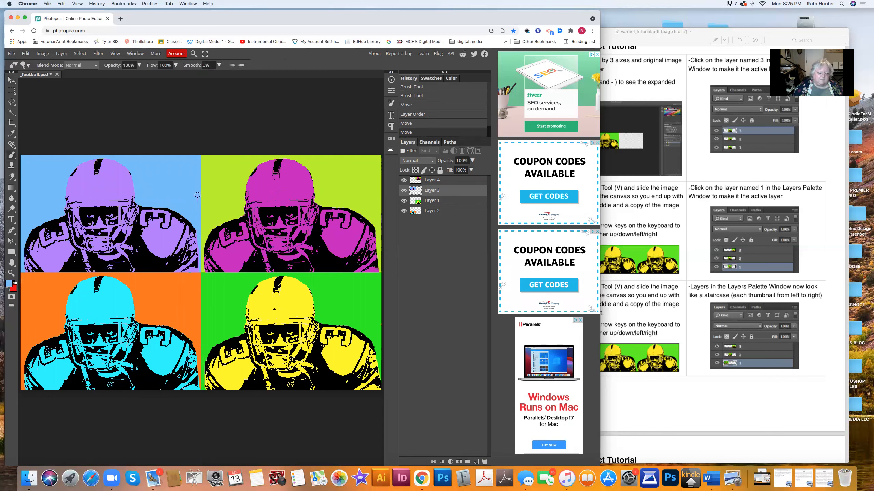
click(198, 205)
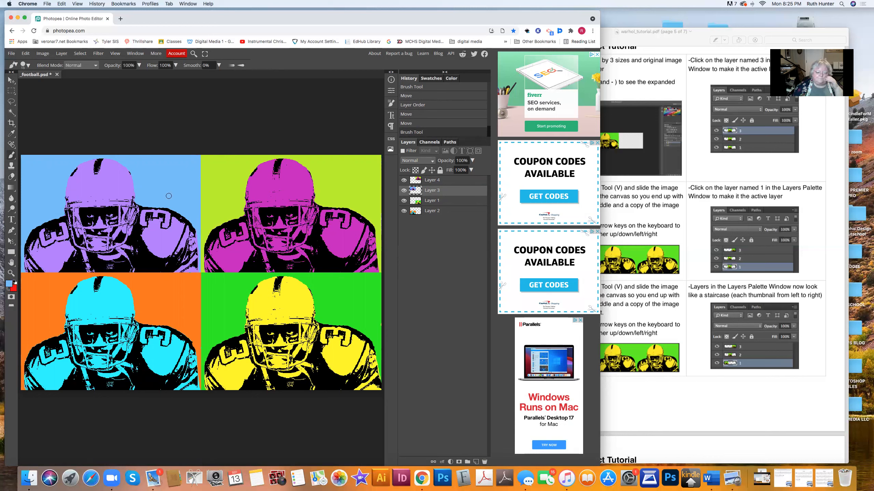